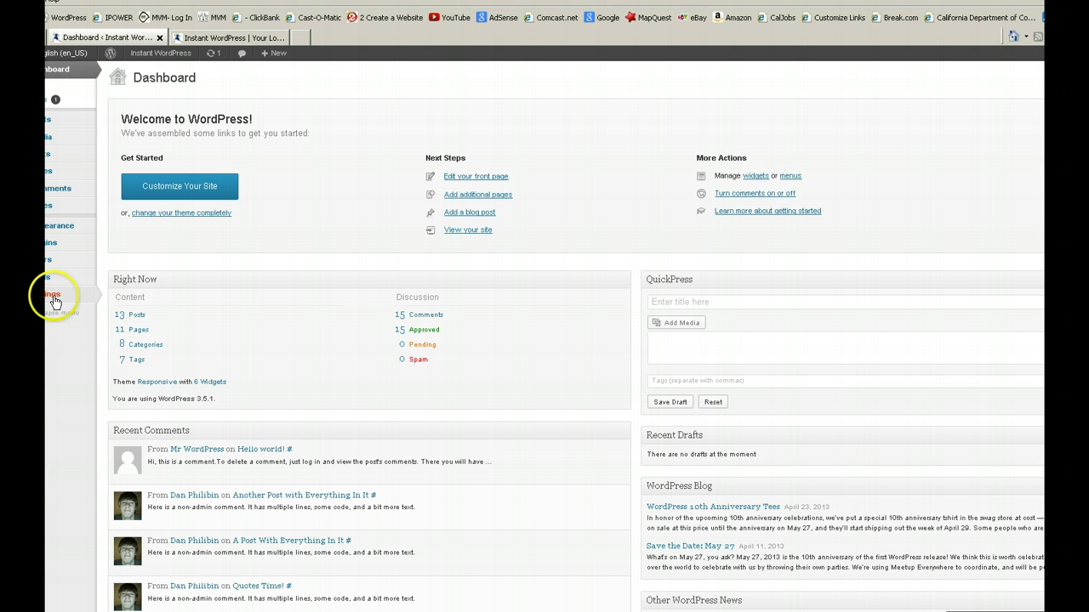
Open the Widgets page, expand the Top Widget area and add a Text widget to it
{"action": "mouse_move", "coordinate": [53, 293]}
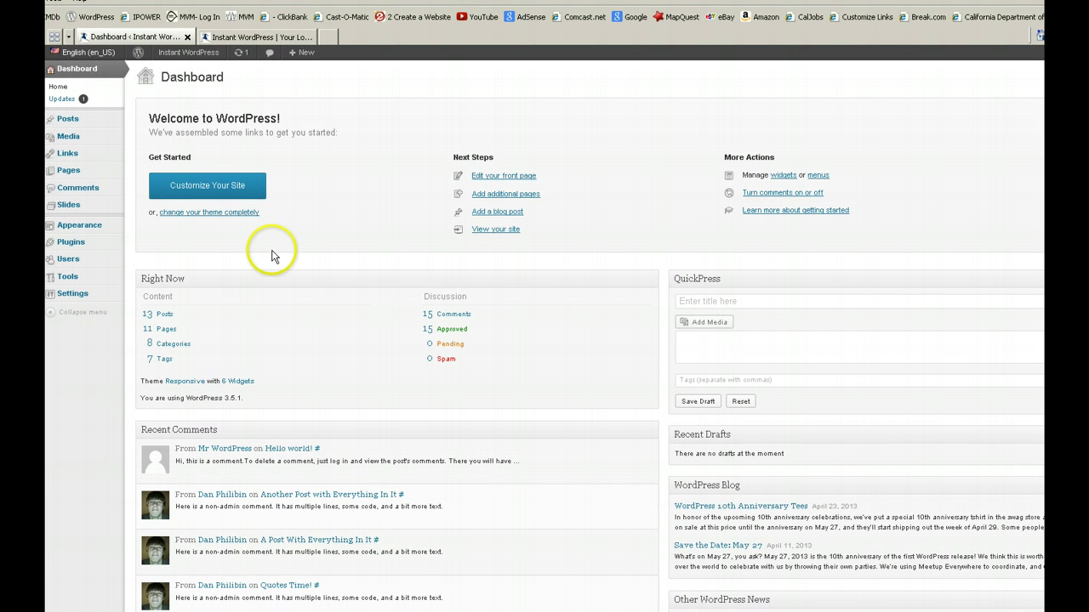
{"action": "mouse_move", "coordinate": [96, 229]}
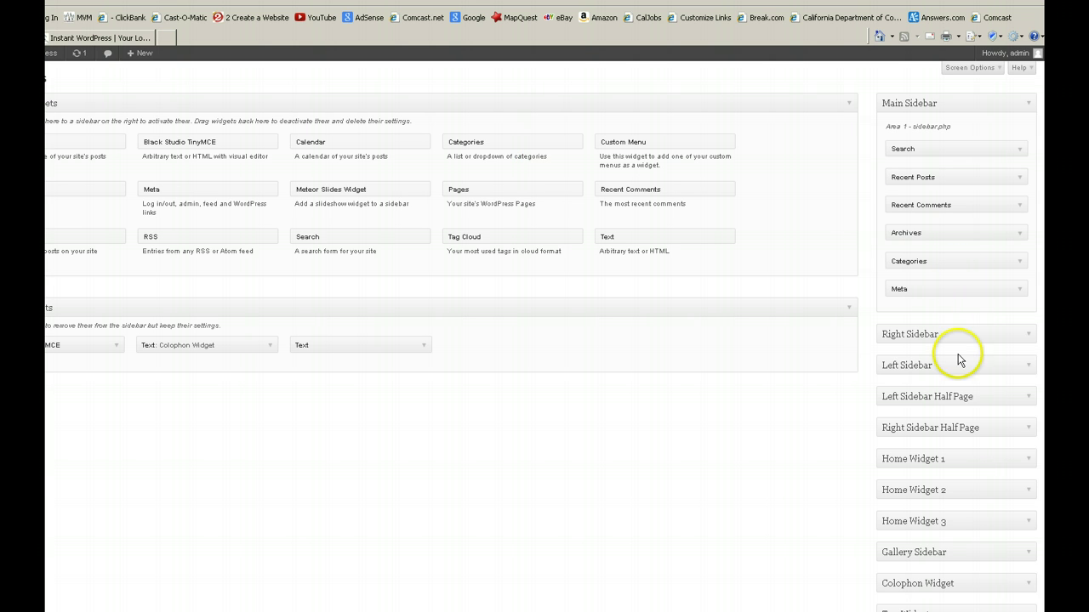
{"action": "scroll", "coordinate": [996, 371], "scroll_direction": "down", "scroll_amount": 1}
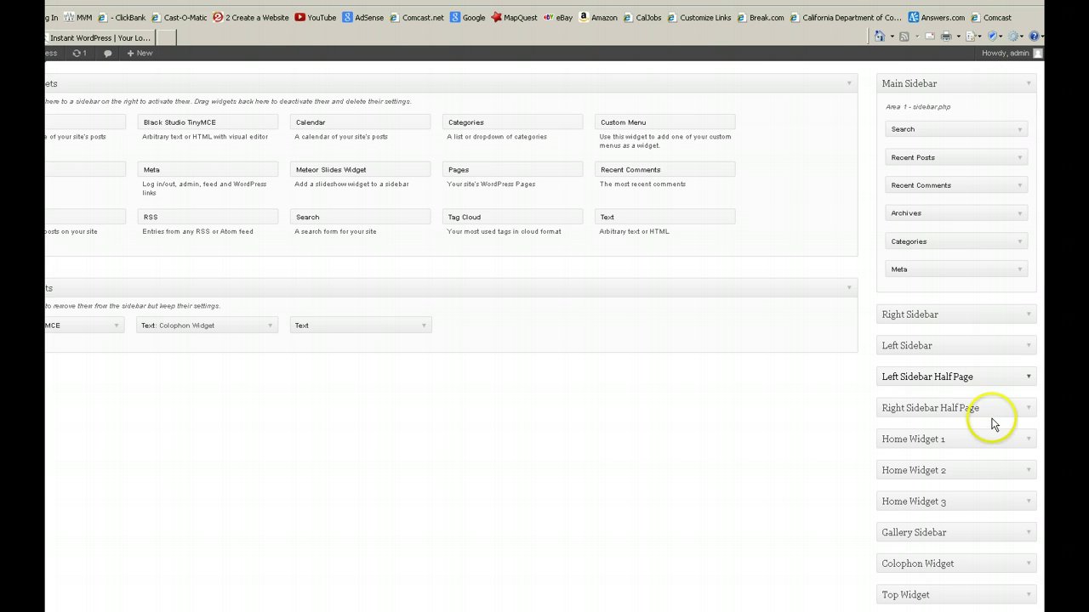
{"action": "left_click", "coordinate": [1027, 593]}
{"action": "scroll", "coordinate": [1028, 568], "scroll_direction": "down", "scroll_amount": 2}
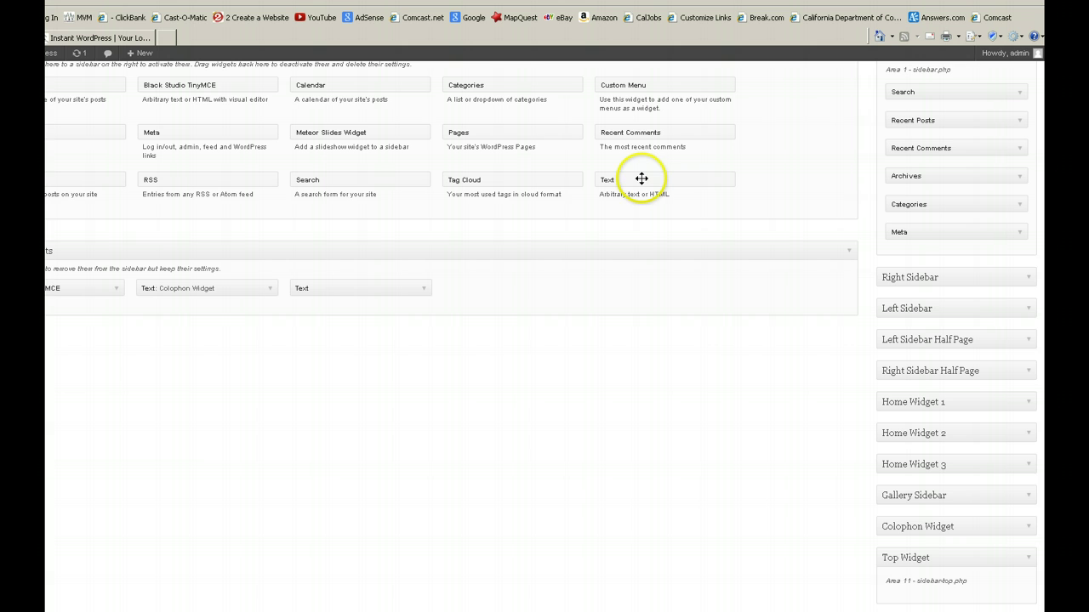
{"action": "left_click_drag", "start_coordinate": [641, 179], "coordinate": [933, 602]}
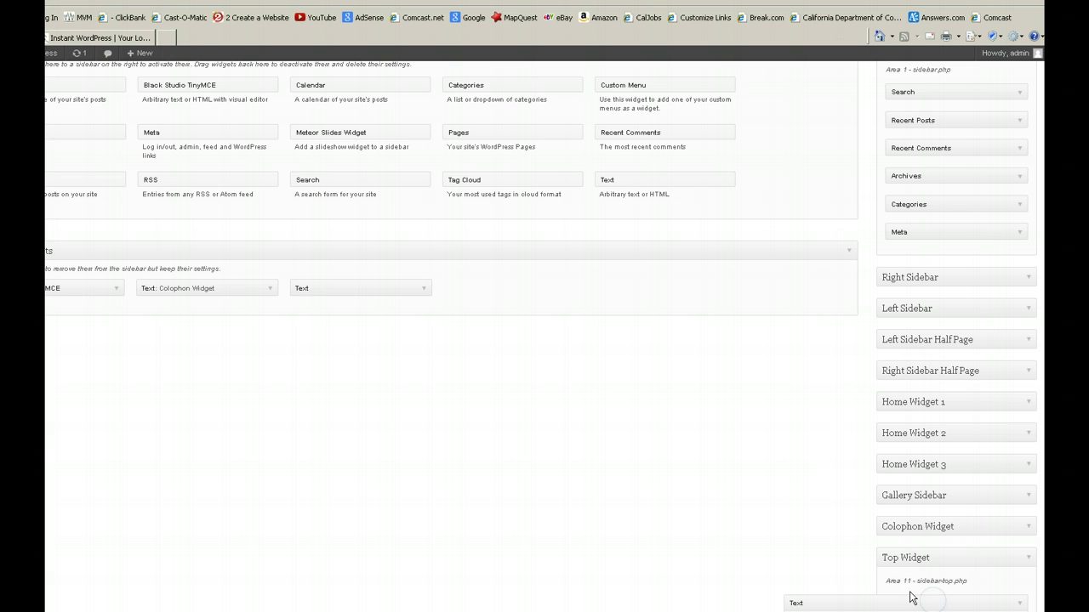
{"action": "scroll", "coordinate": [651, 553], "scroll_direction": "down", "scroll_amount": 3}
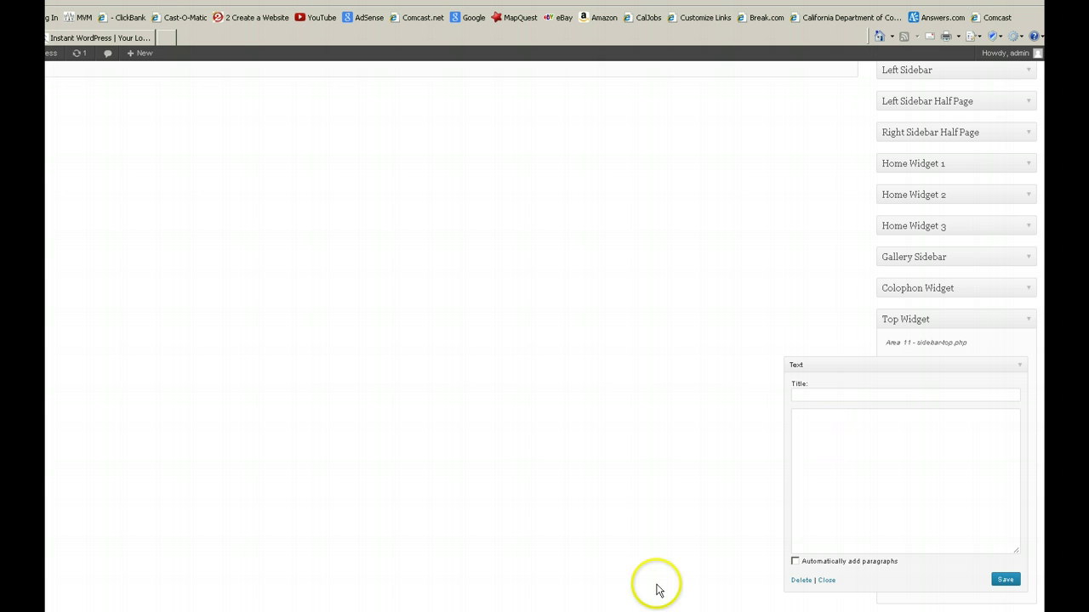
Copy the Google Custom Search code from Notepad into the Top Widget's Text widget, save and close it, and view the site
{"action": "left_click", "coordinate": [451, 611]}
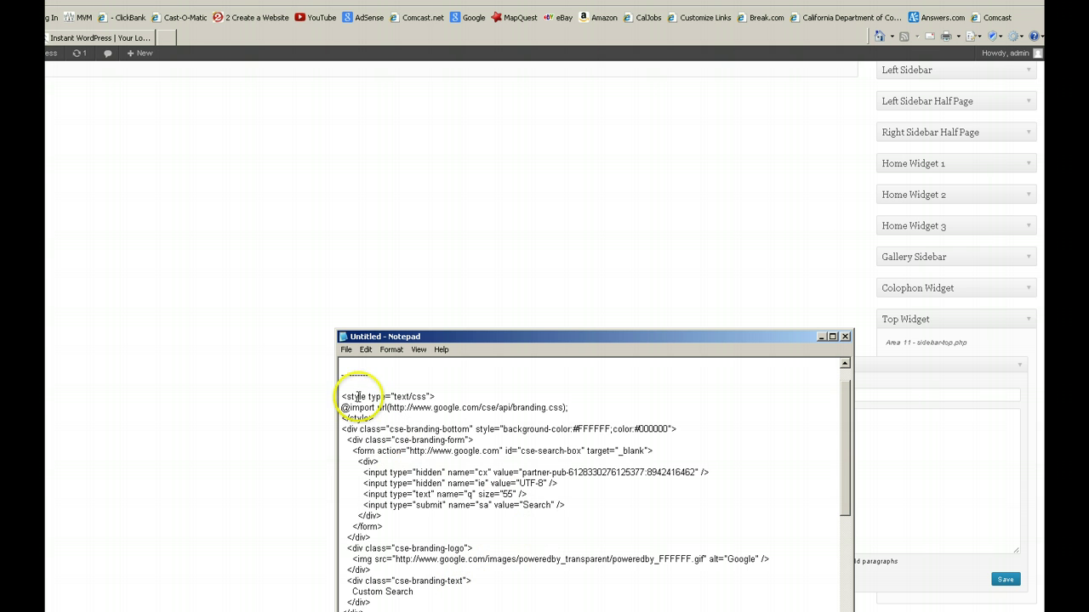
{"action": "left_click_drag", "start_coordinate": [341, 396], "coordinate": [366, 494]}
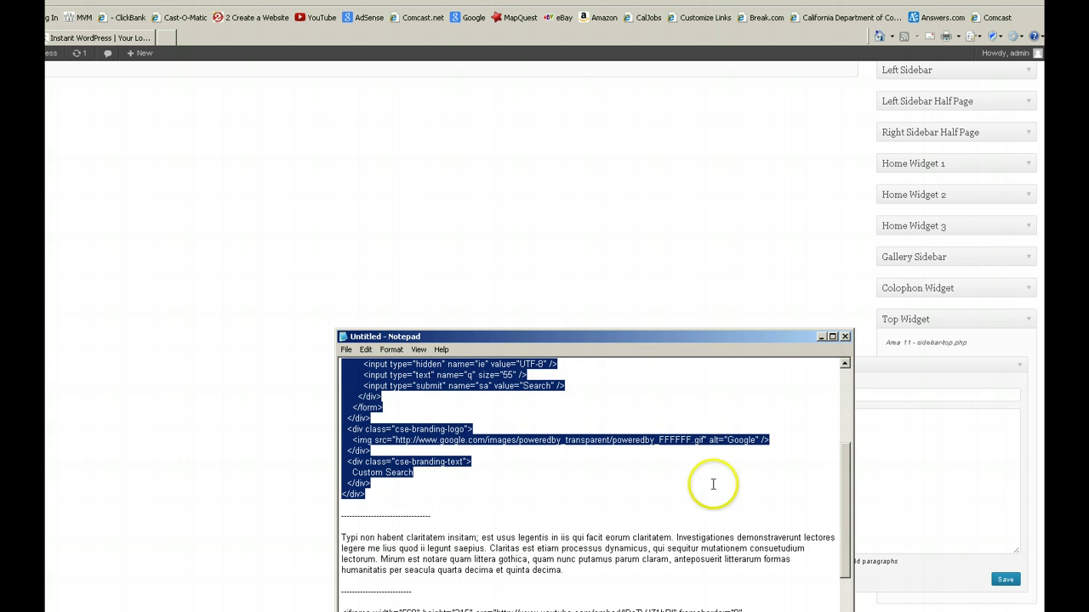
{"action": "left_click", "coordinate": [893, 441]}
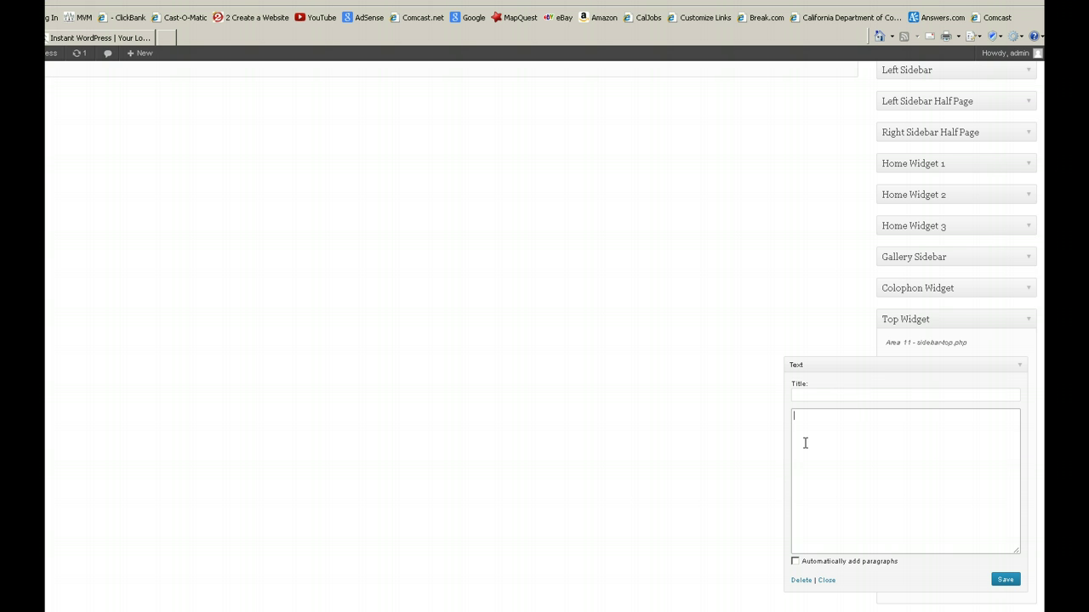
{"action": "key", "text": "ctrl+v"}
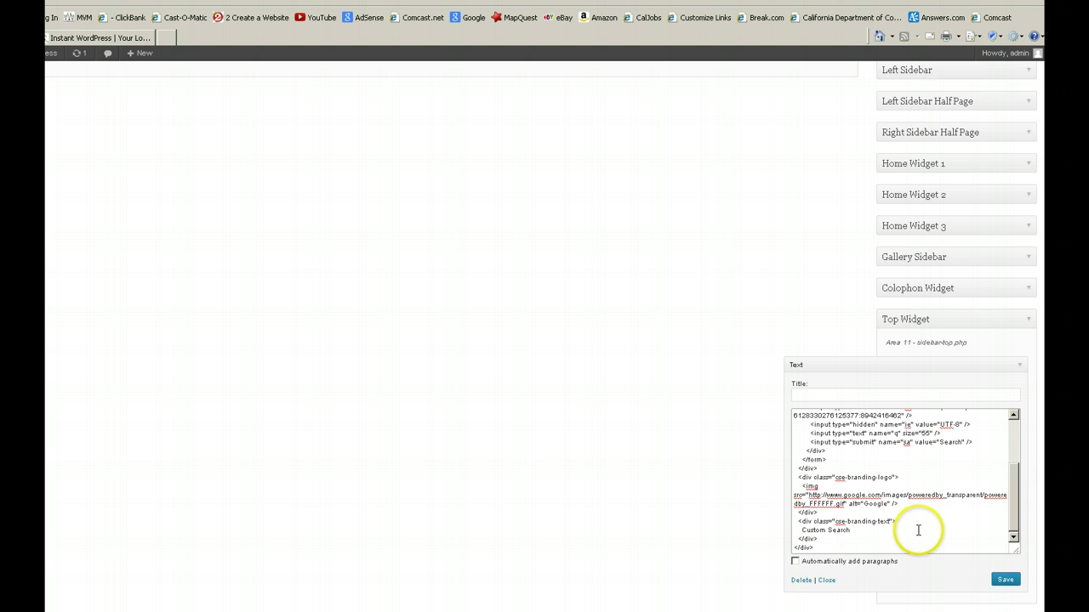
{"action": "left_click", "coordinate": [1005, 581]}
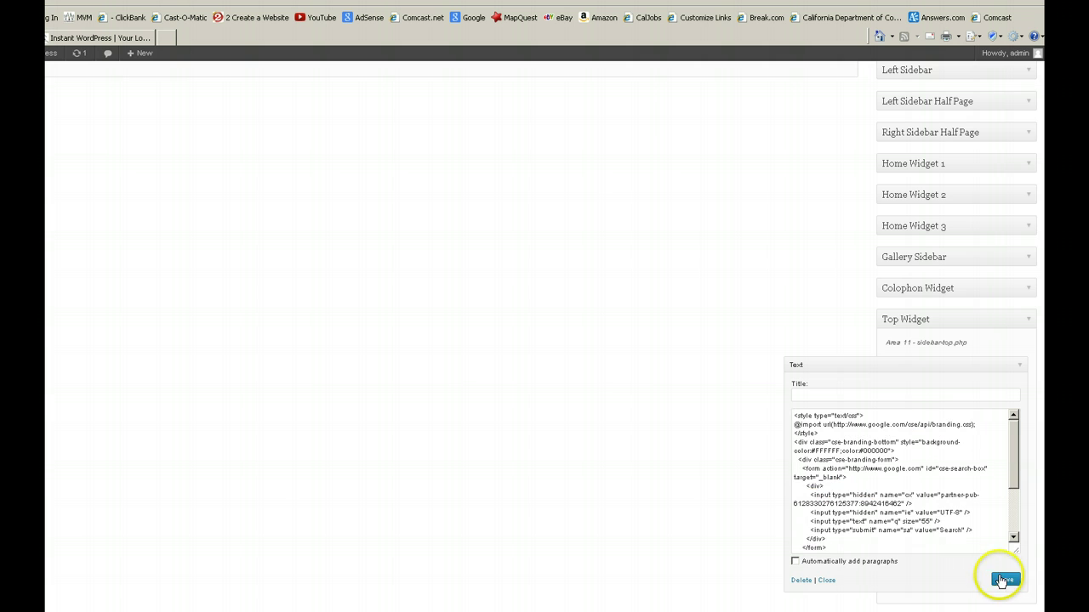
{"action": "left_click", "coordinate": [828, 582]}
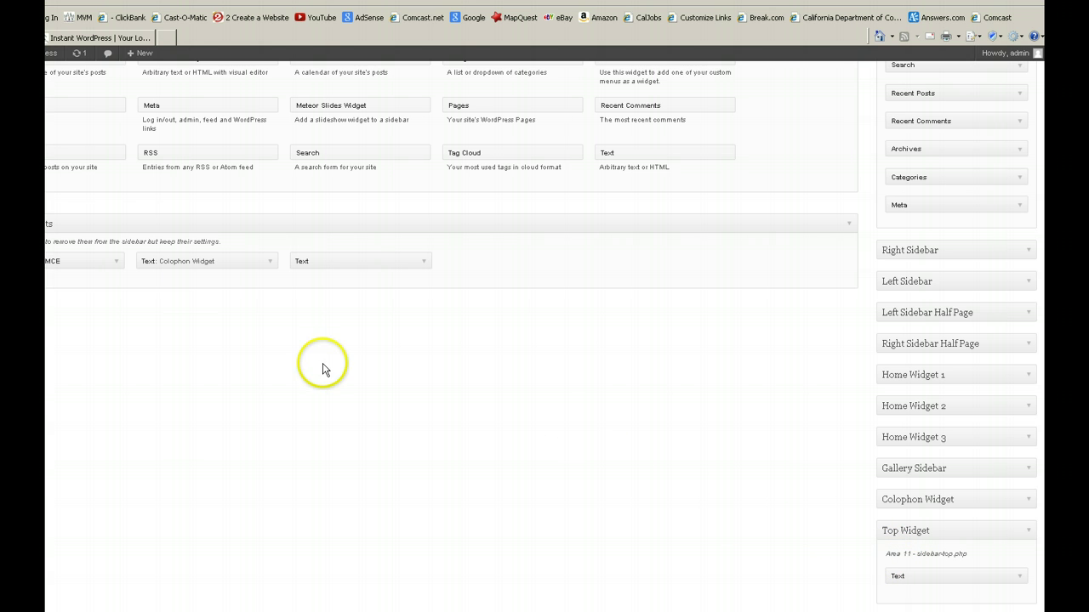
{"action": "left_click", "coordinate": [102, 37]}
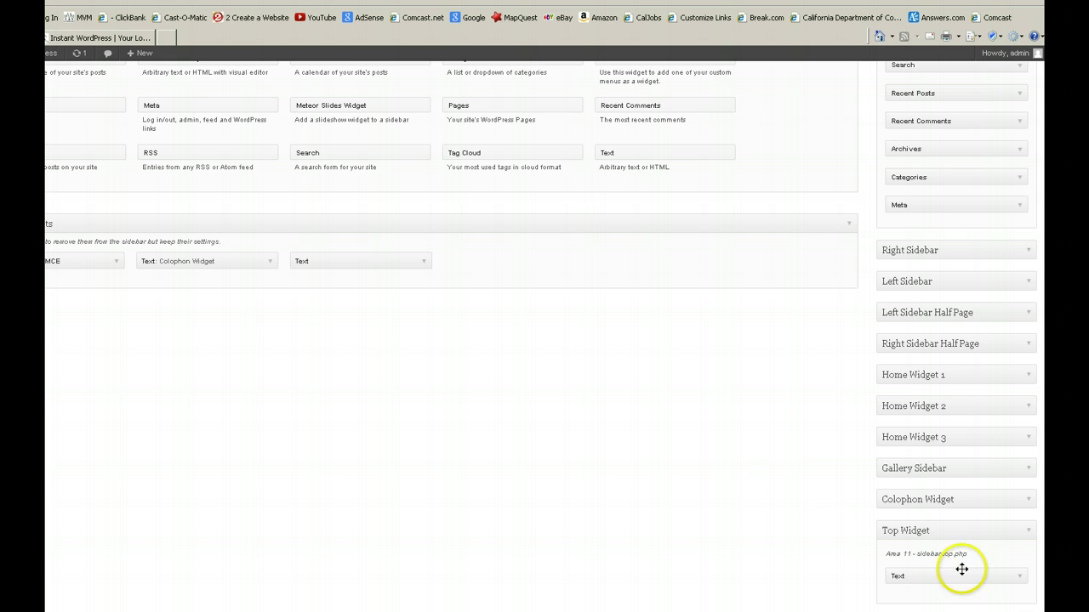
Set the background color in the Top Widget's search code to #efefef, save and close the widget, and check the site
{"action": "left_click", "coordinate": [1021, 578]}
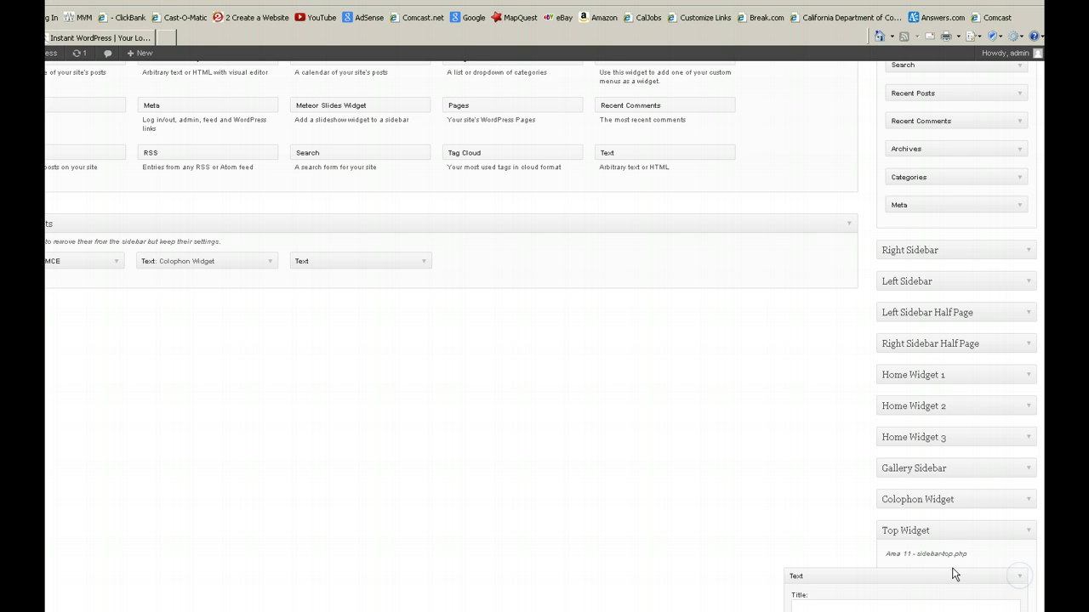
{"action": "scroll", "coordinate": [799, 530], "scroll_direction": "down", "scroll_amount": 1}
{"action": "scroll", "coordinate": [799, 530], "scroll_direction": "up", "scroll_amount": 1}
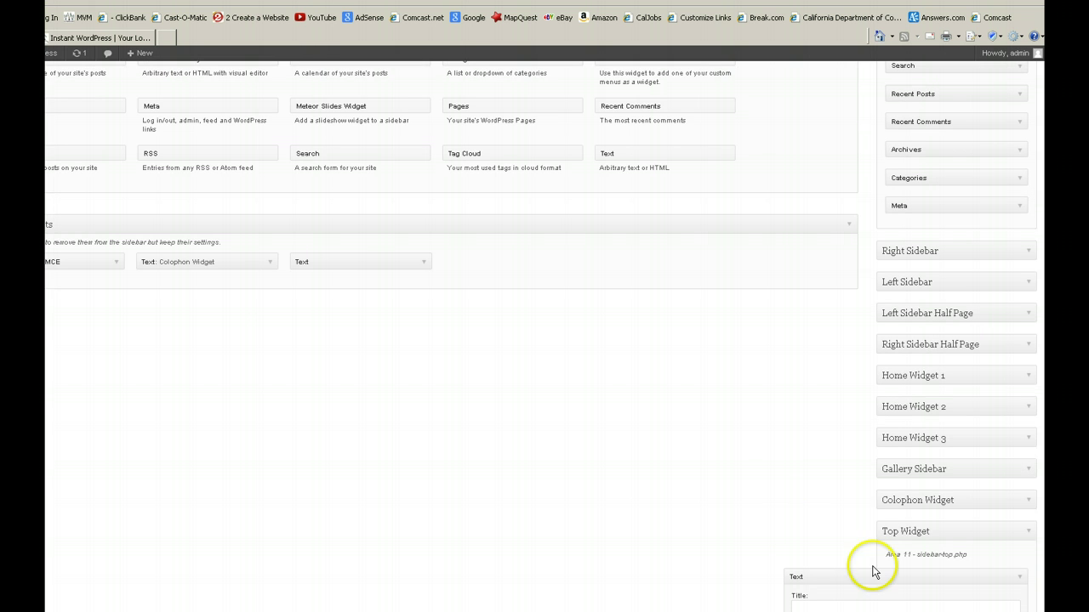
{"action": "scroll", "coordinate": [544, 341], "scroll_direction": "down", "scroll_amount": 2}
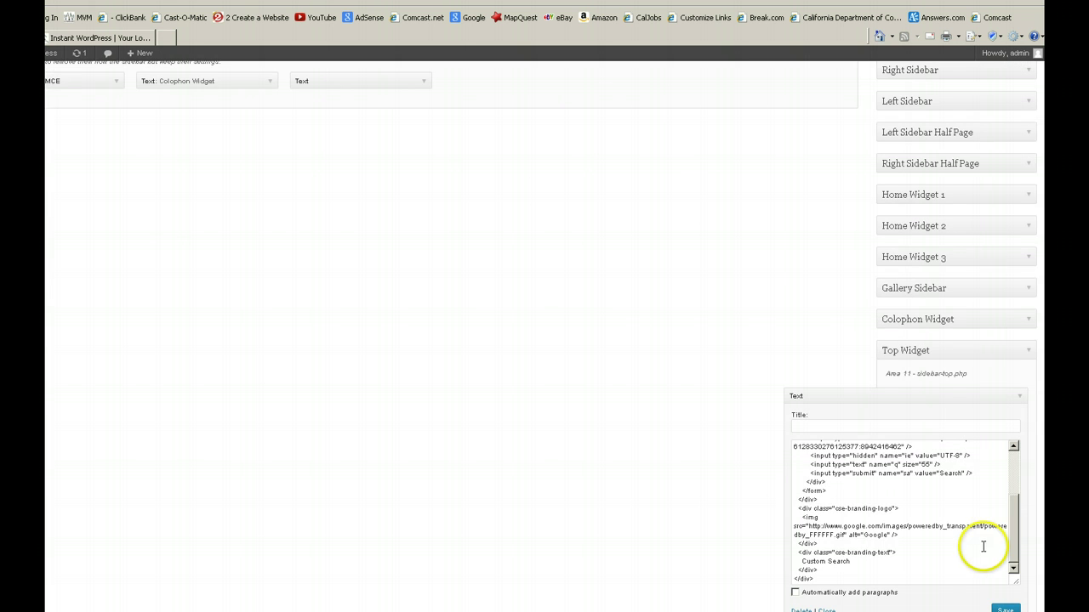
{"action": "scroll", "coordinate": [949, 527], "scroll_direction": "up", "scroll_amount": 5}
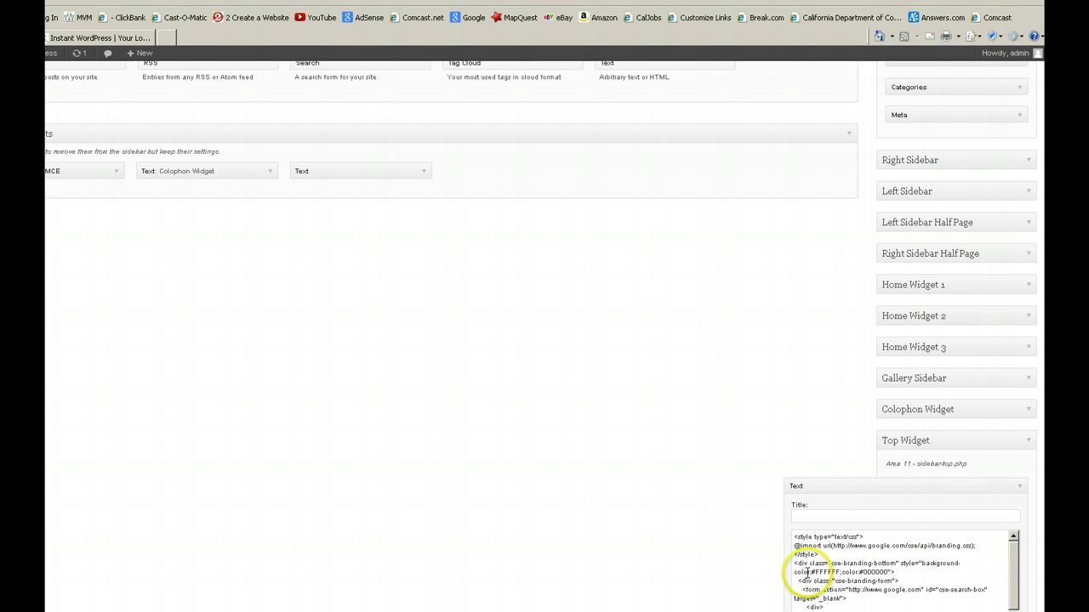
{"action": "scroll", "coordinate": [1029, 561], "scroll_direction": "down", "scroll_amount": 1}
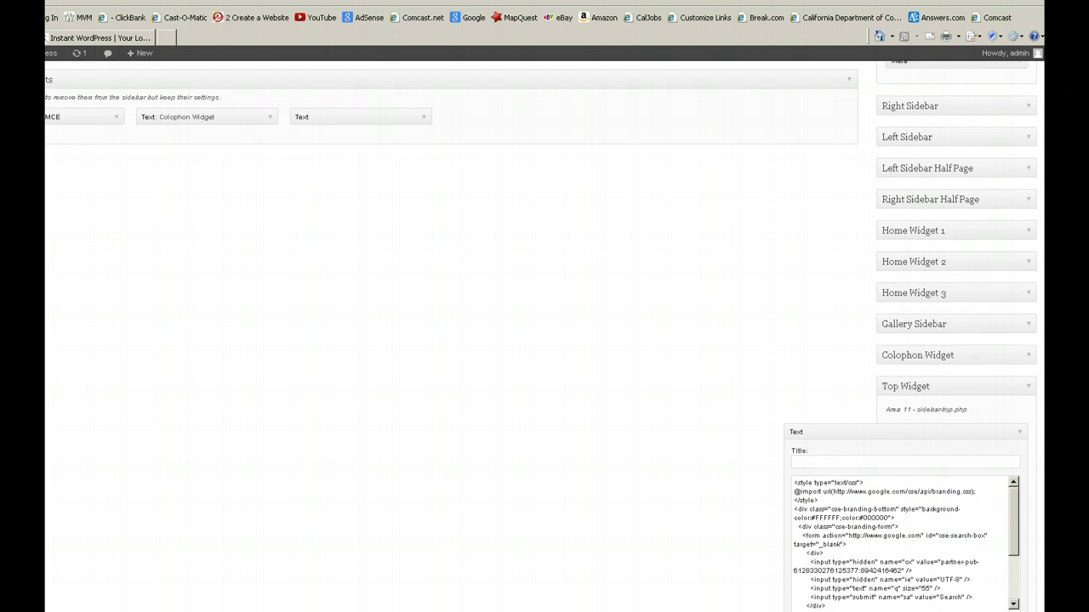
{"action": "scroll", "coordinate": [1029, 510], "scroll_direction": "down", "scroll_amount": 1}
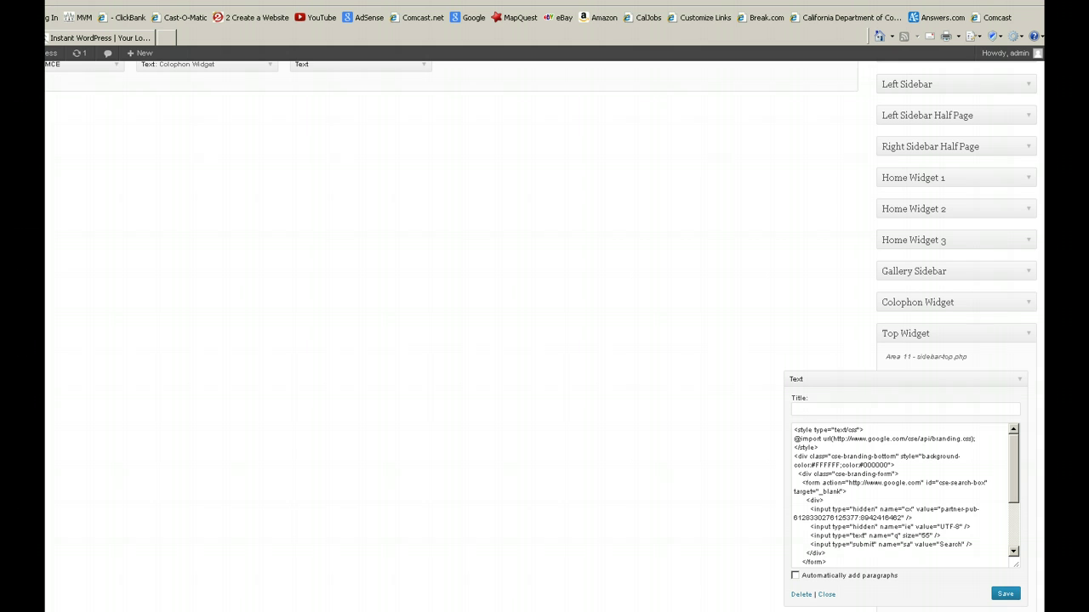
{"action": "double_click", "coordinate": [827, 465]}
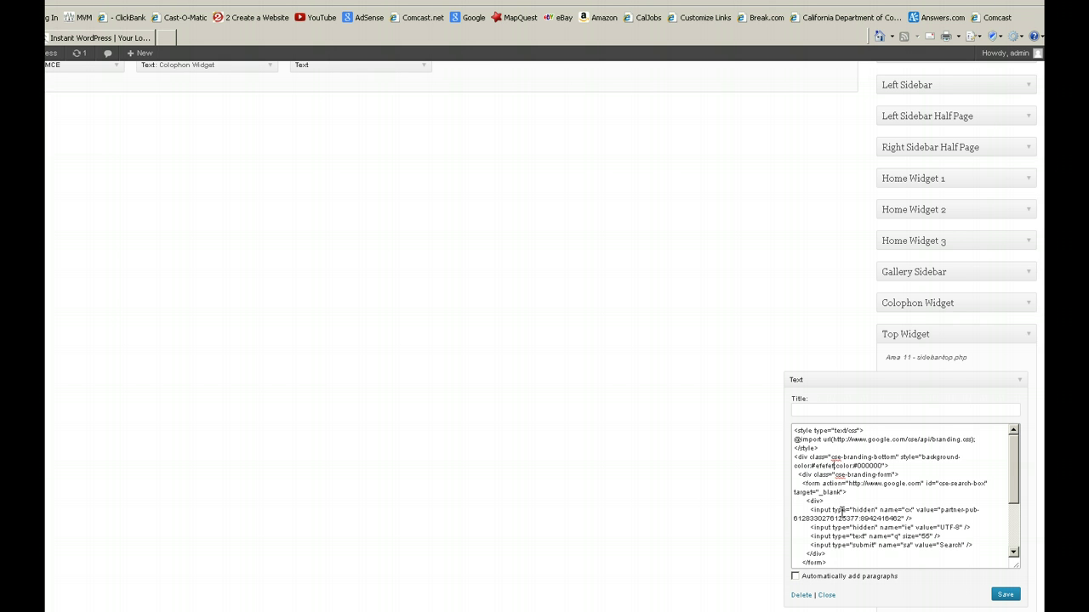
{"action": "left_click", "coordinate": [1003, 596]}
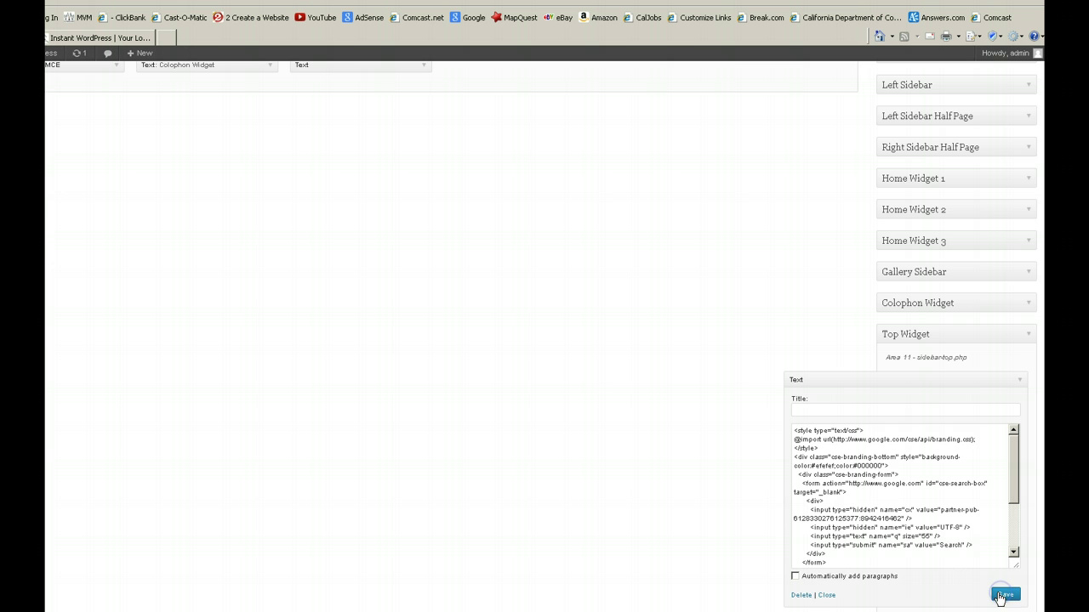
{"action": "left_click", "coordinate": [826, 595]}
{"action": "left_click", "coordinate": [1029, 530]}
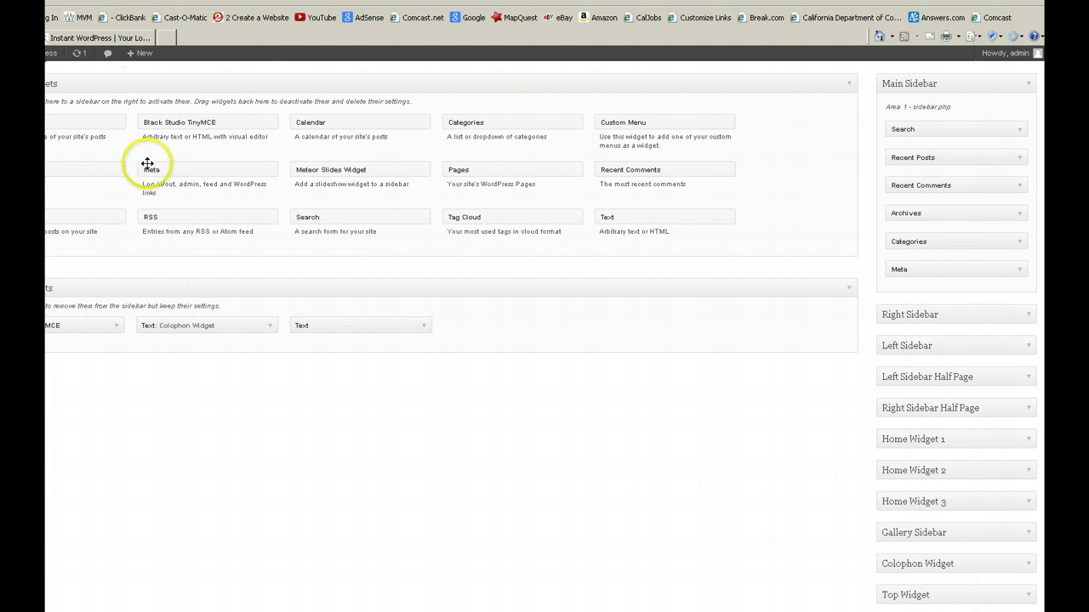
{"action": "left_click", "coordinate": [90, 40]}
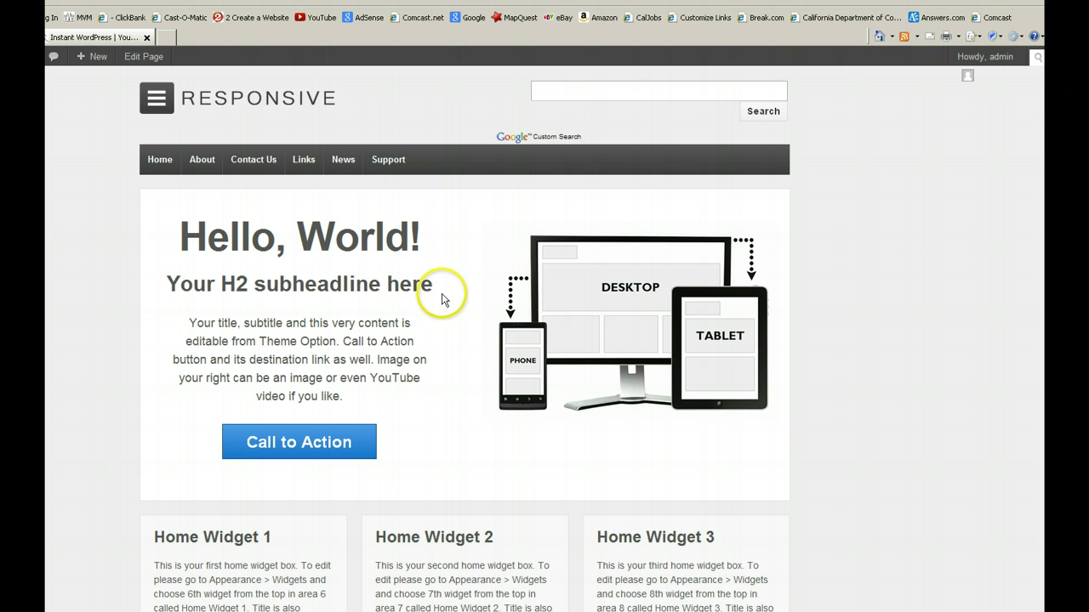
{"action": "scroll", "coordinate": [444, 300], "scroll_direction": "down", "scroll_amount": 1}
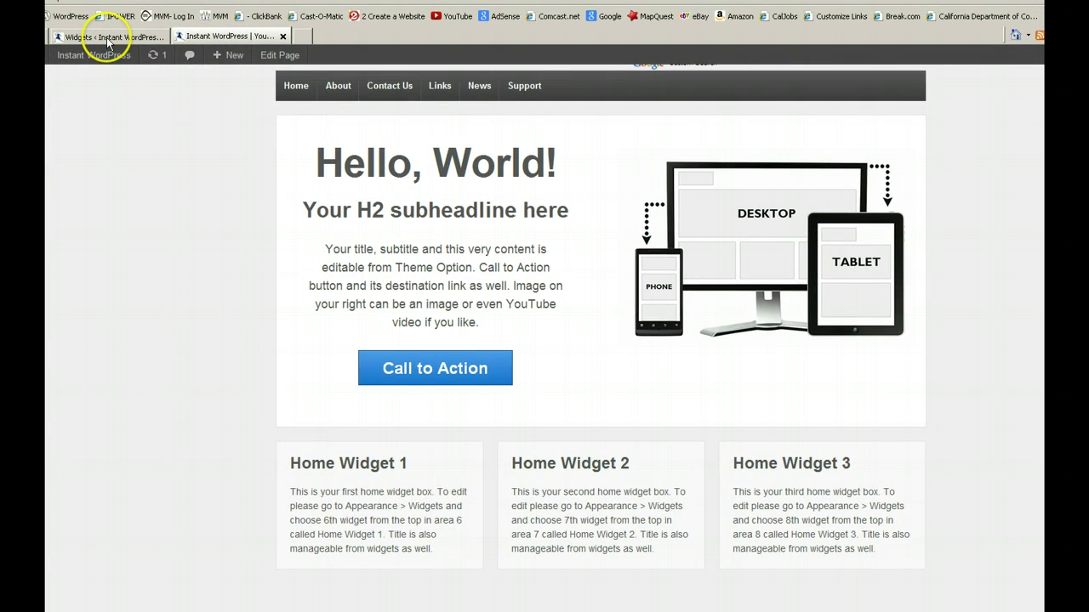
Return to the Widgets page, expand the Colophon Widget area and add a Black Studio TinyMCE widget to it
{"action": "left_click", "coordinate": [107, 38]}
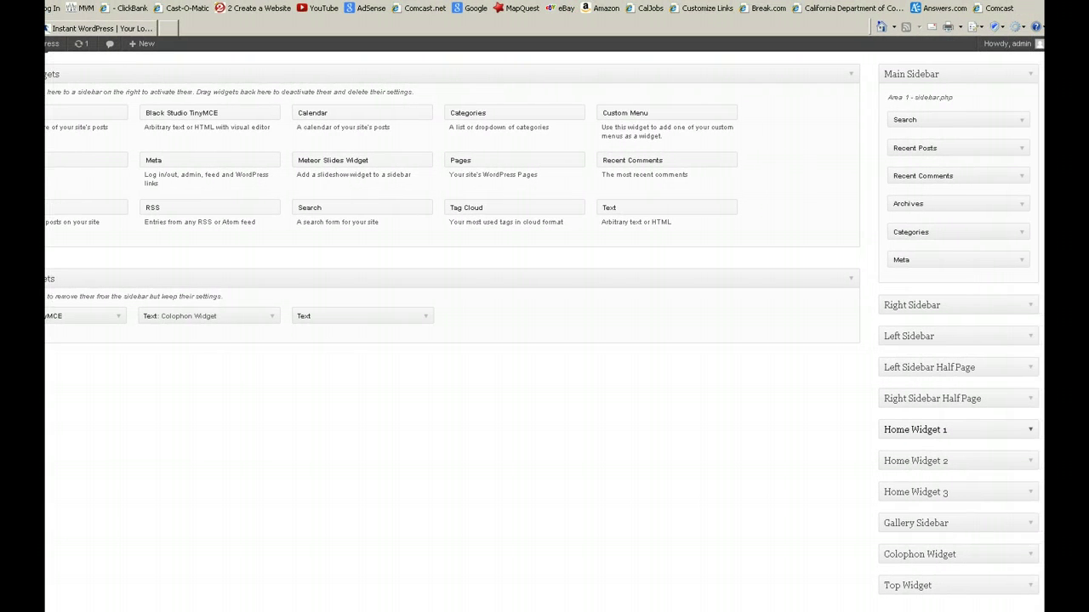
{"action": "left_click", "coordinate": [1034, 556]}
{"action": "scroll", "coordinate": [998, 575], "scroll_direction": "down", "scroll_amount": 1}
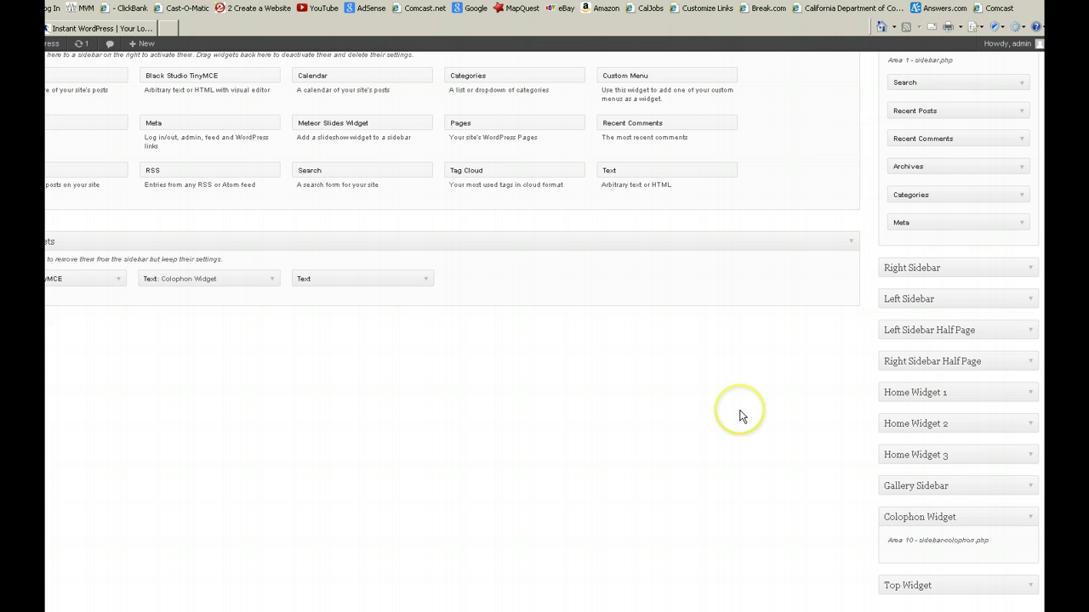
{"action": "scroll", "coordinate": [739, 416], "scroll_direction": "up", "scroll_amount": 1}
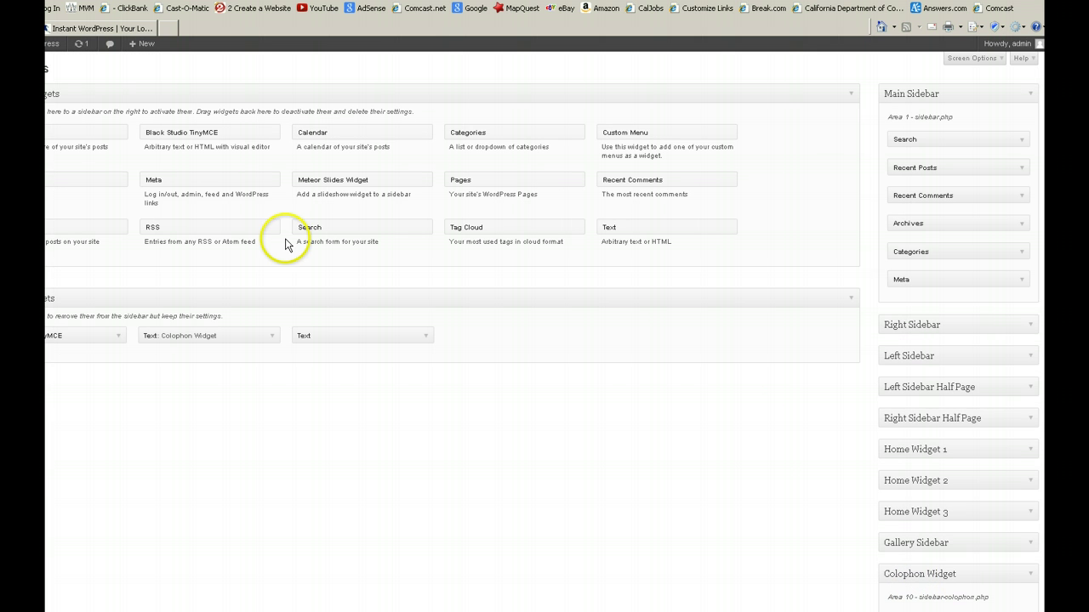
{"action": "left_click_drag", "start_coordinate": [288, 163], "coordinate": [898, 610]}
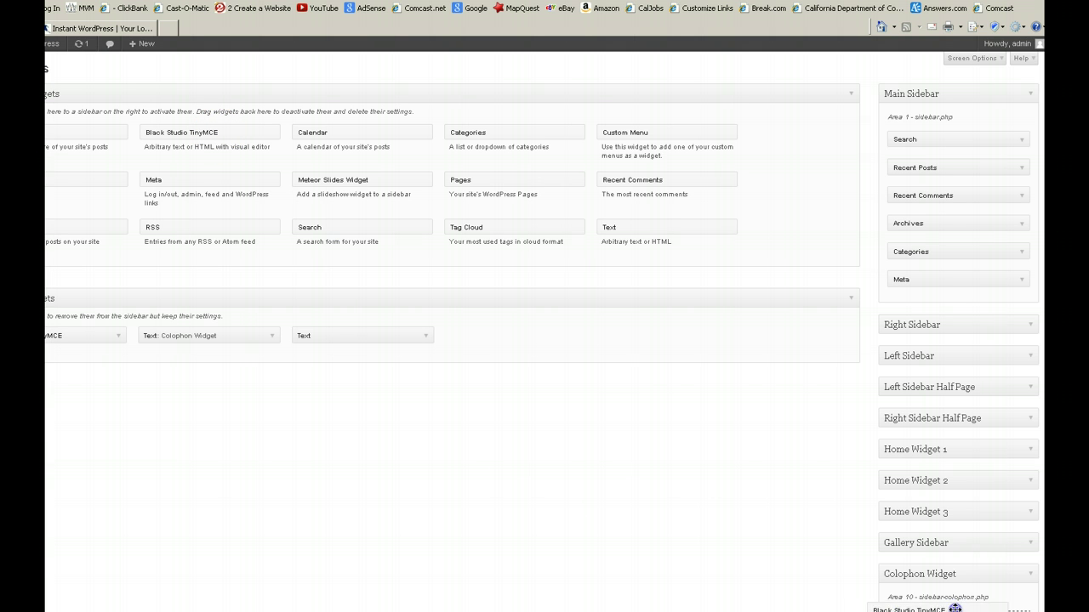
{"action": "scroll", "coordinate": [625, 535], "scroll_direction": "down", "scroll_amount": 4}
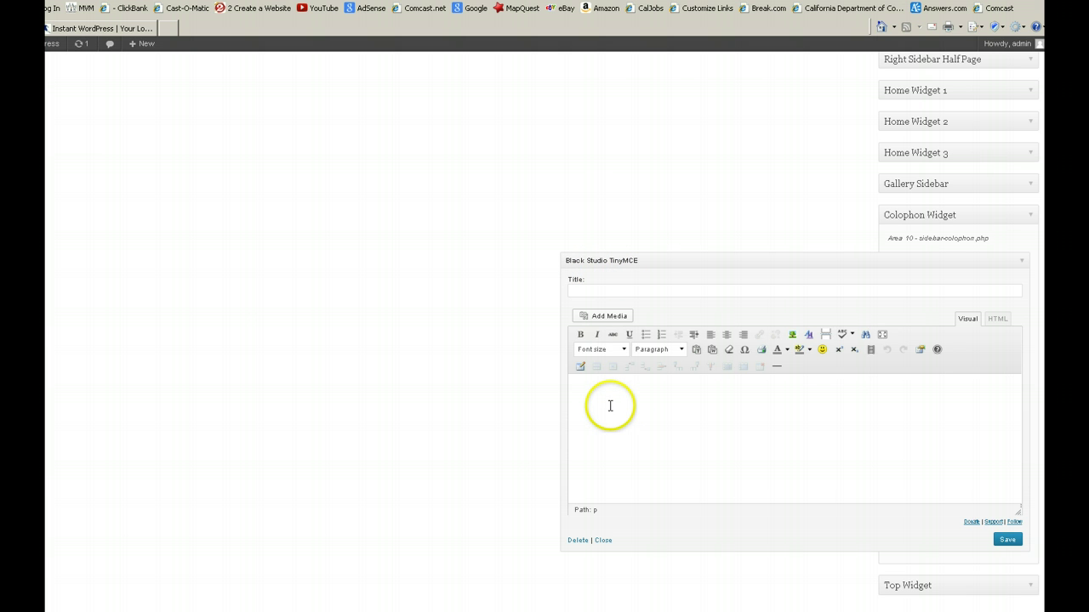
Insert the full-size mouse-on-keyboard image from the Media Library into the Colophon area's Black Studio TinyMCE widget
{"action": "left_click", "coordinate": [605, 320]}
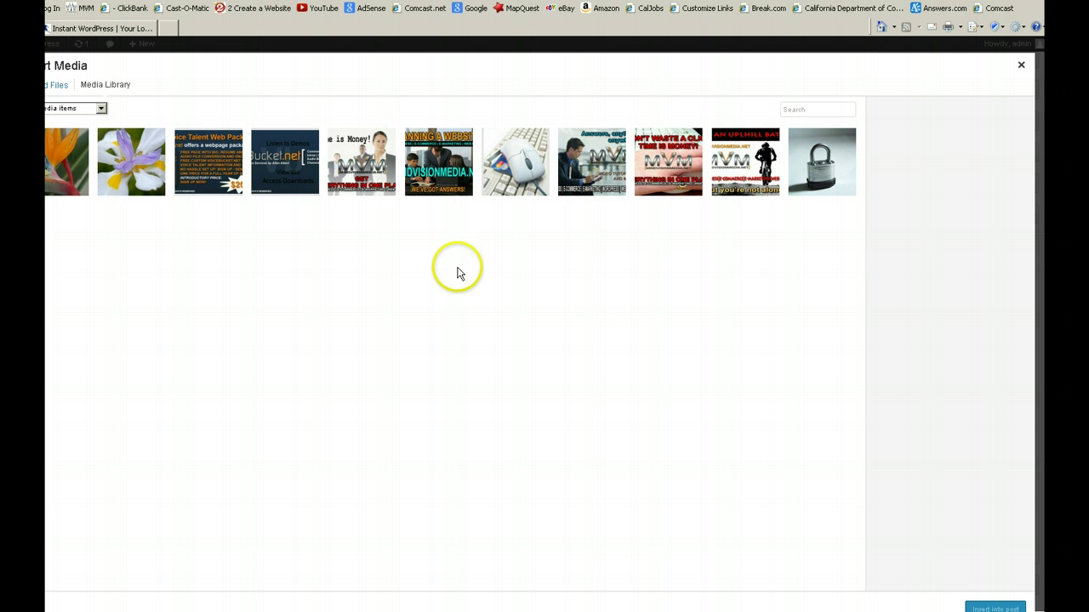
{"action": "left_click", "coordinate": [522, 175]}
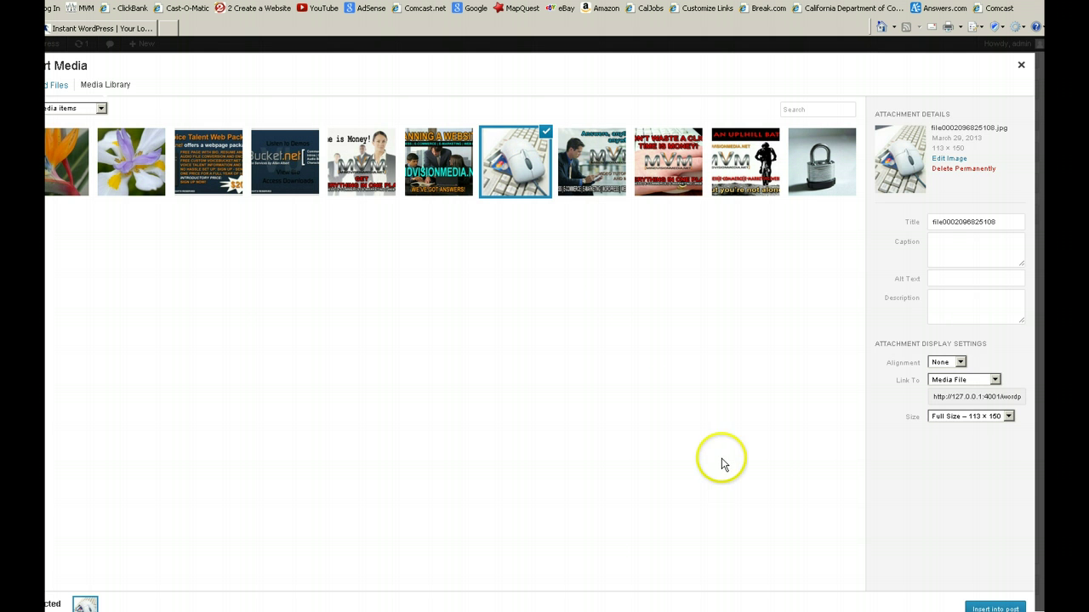
{"action": "left_click", "coordinate": [972, 608]}
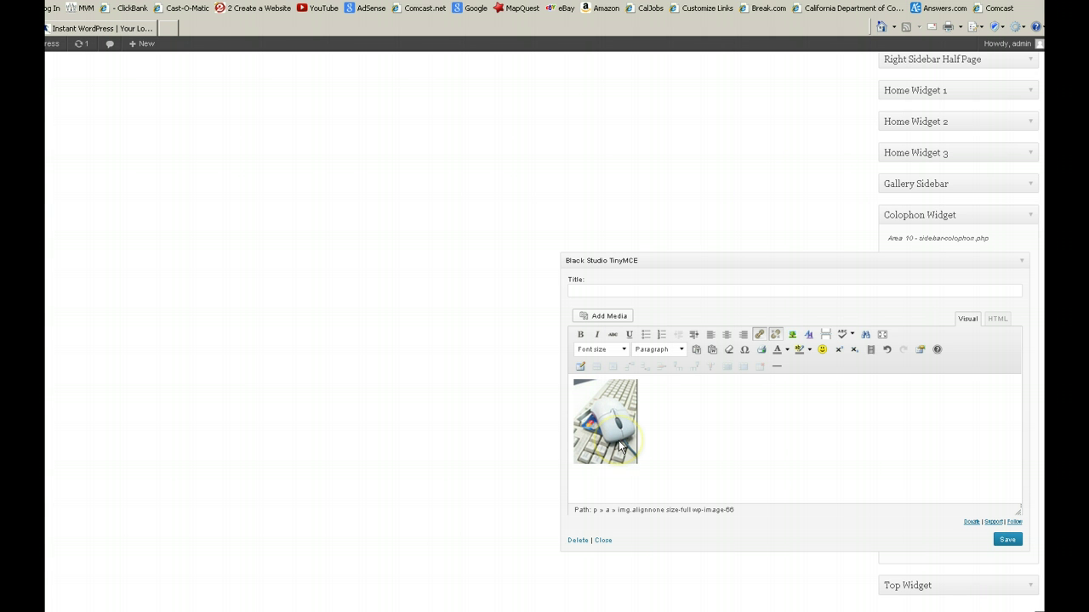
Copy the "Typi non habent claritatem" paragraph from Notepad and paste it beside the image in the Colophon area's Black Studio TinyMCE widget
{"action": "key", "text": "alt+Tab"}
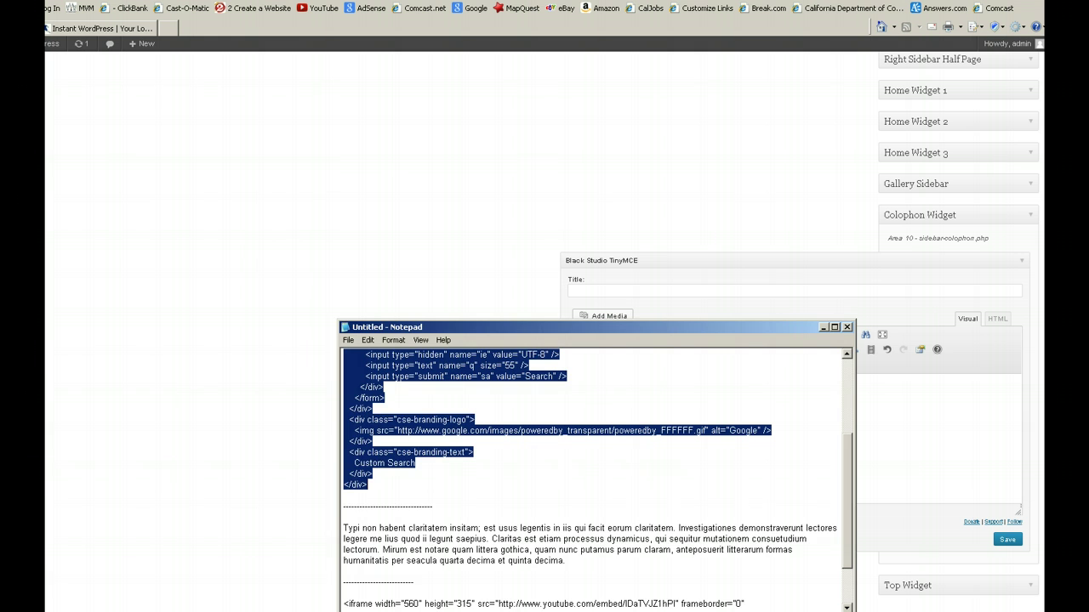
{"action": "left_click_drag", "start_coordinate": [343, 528], "coordinate": [456, 566]}
{"action": "key", "text": "ctrl+c"}
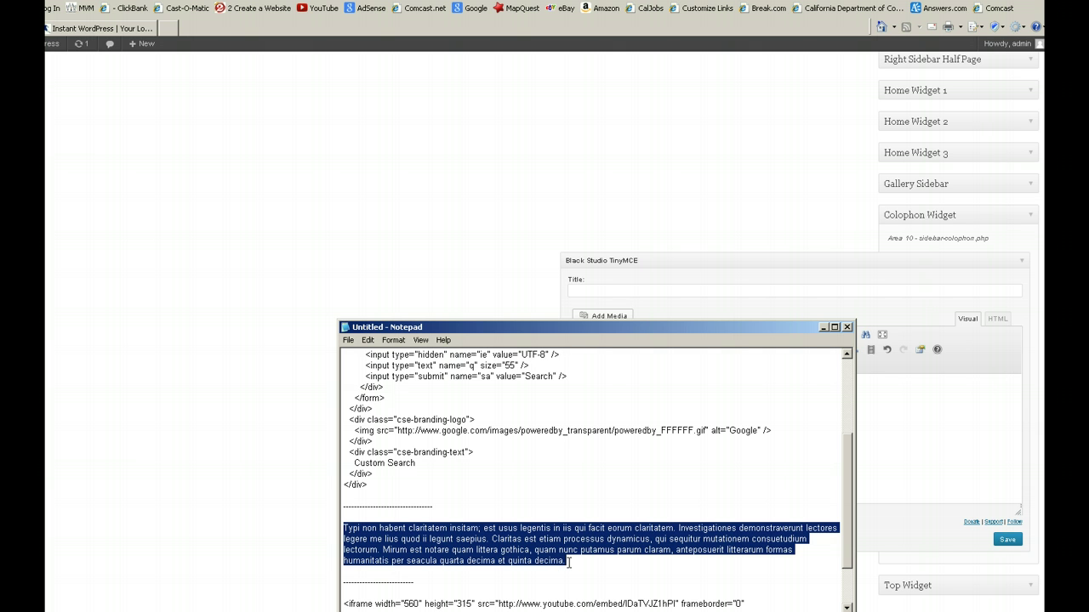
{"action": "left_click", "coordinate": [885, 387]}
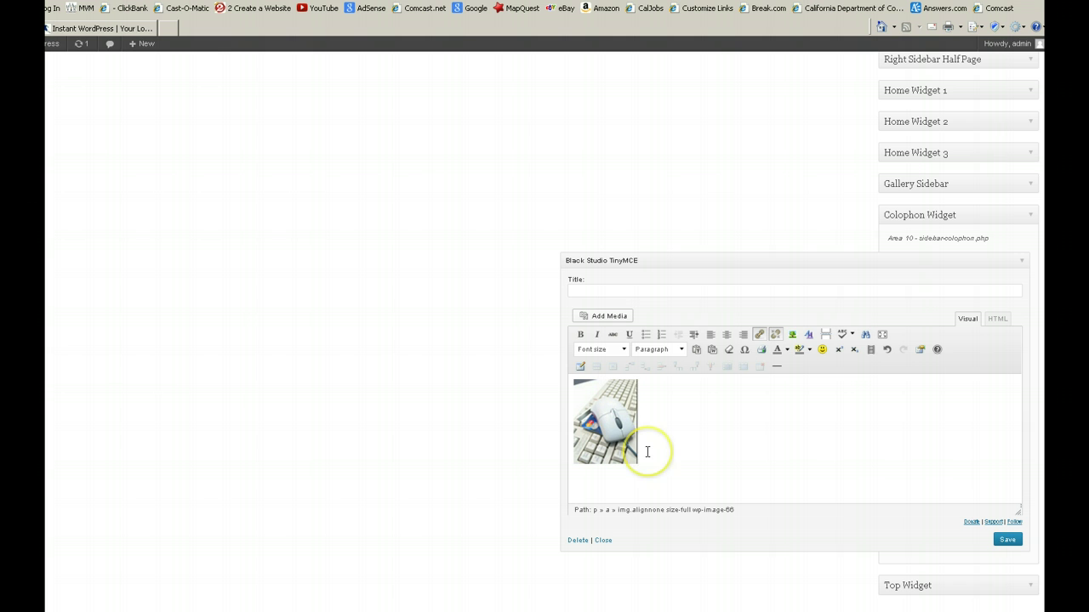
{"action": "key", "text": "ctrl+v"}
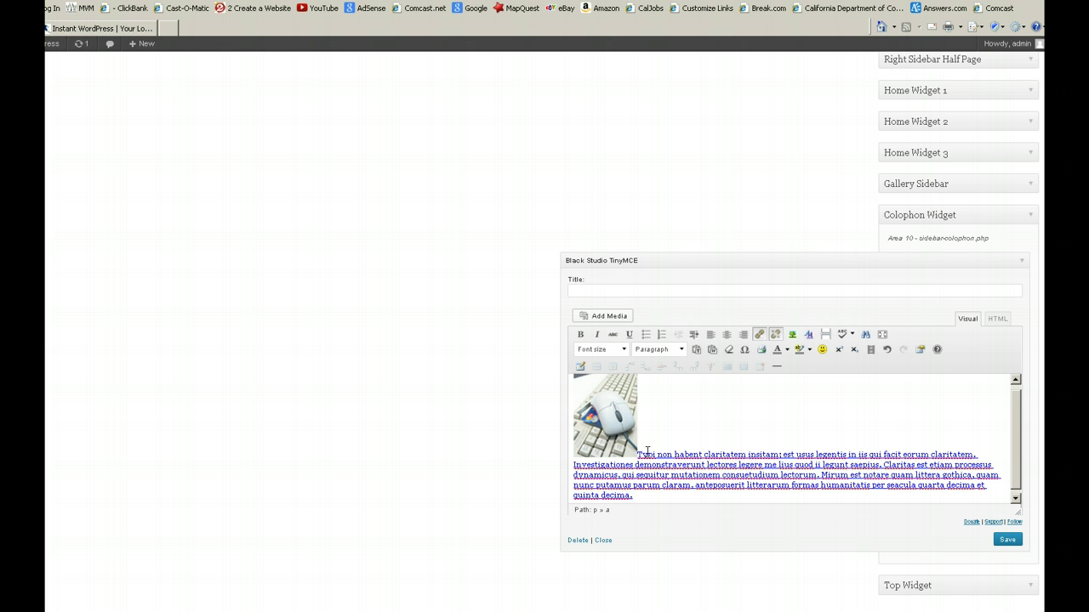
Set the mouse-on-keyboard image's alignment to Left, remove its link URL and update the image
{"action": "left_click", "coordinate": [611, 432]}
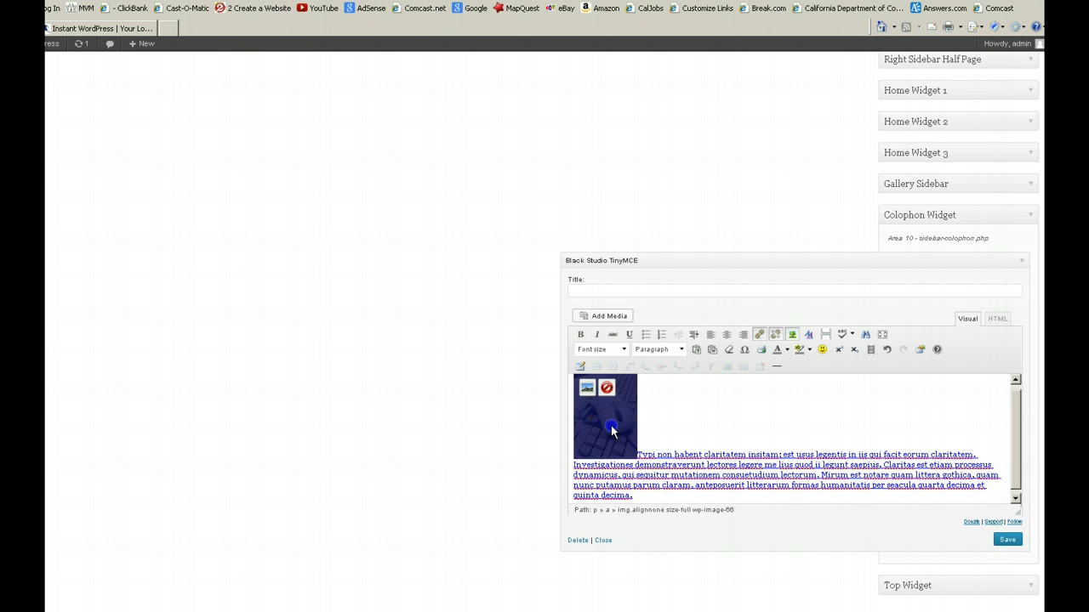
{"action": "left_click", "coordinate": [589, 393]}
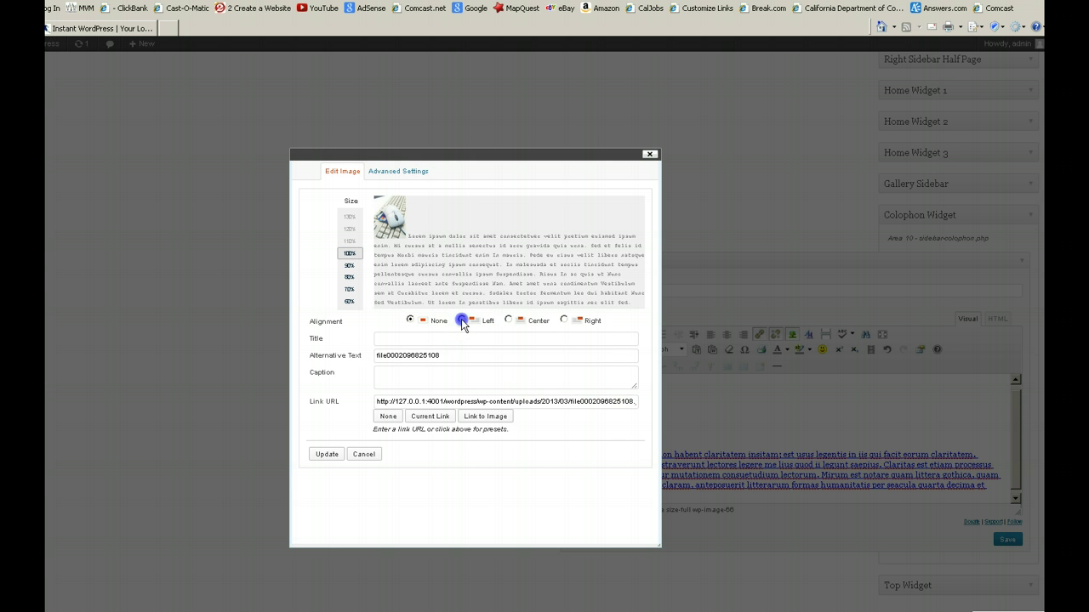
{"action": "left_click", "coordinate": [462, 321]}
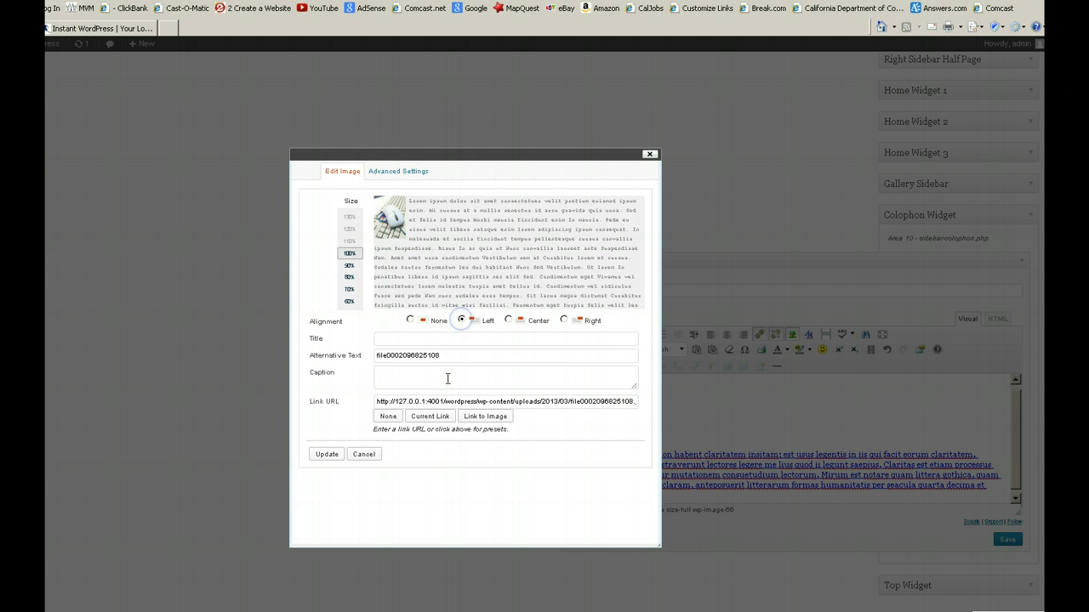
{"action": "left_click", "coordinate": [387, 416]}
{"action": "left_click", "coordinate": [326, 454]}
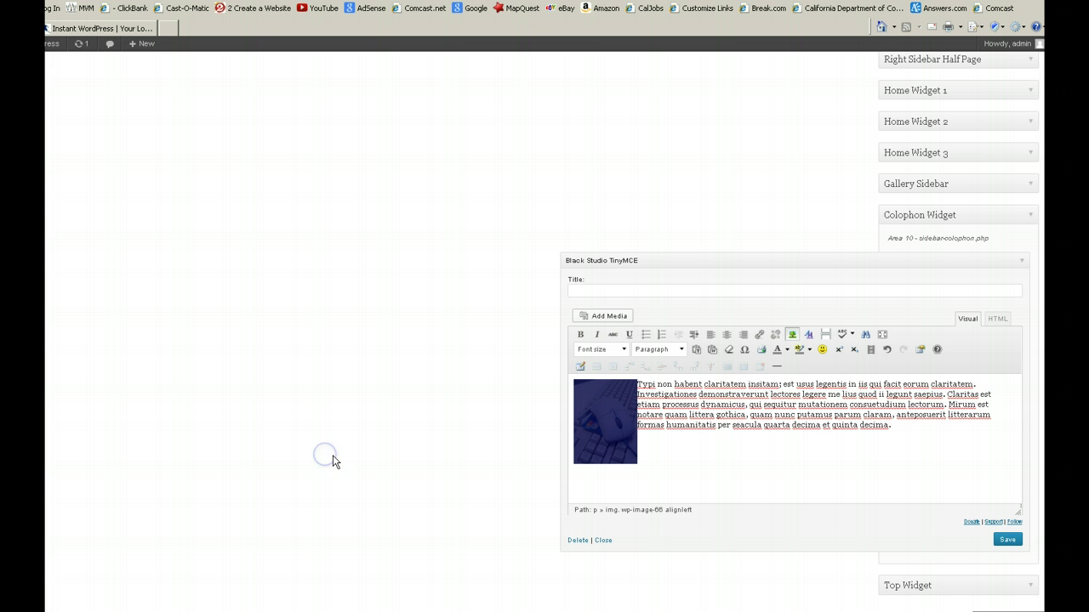
{"action": "left_click", "coordinate": [663, 454]}
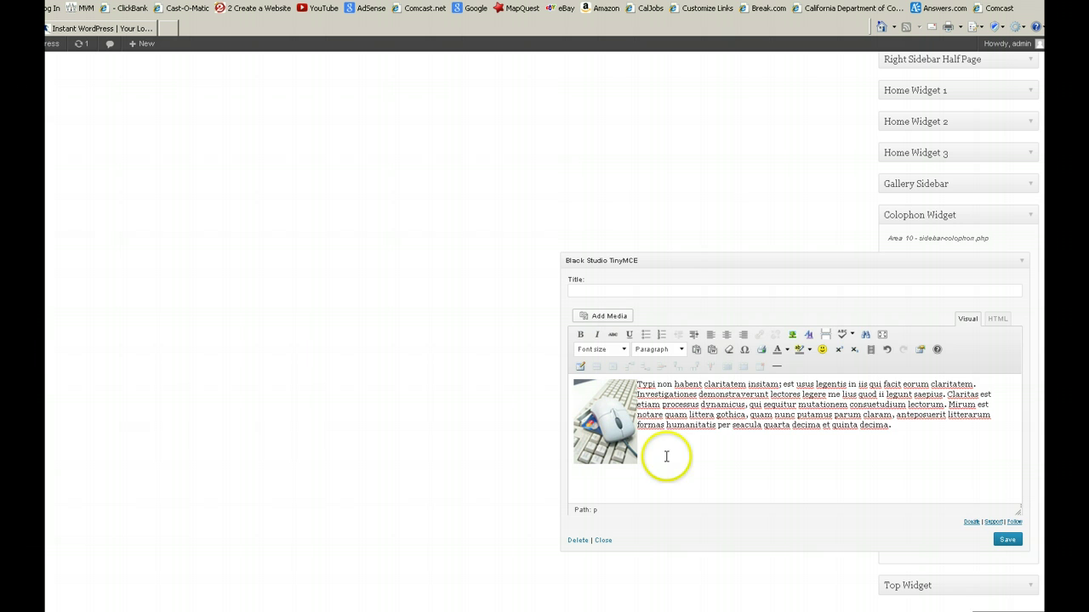
Save and close the Black Studio TinyMCE widget, collapse the Colophon Widget area and check the colophon on the site's front page
{"action": "left_click", "coordinate": [1005, 541]}
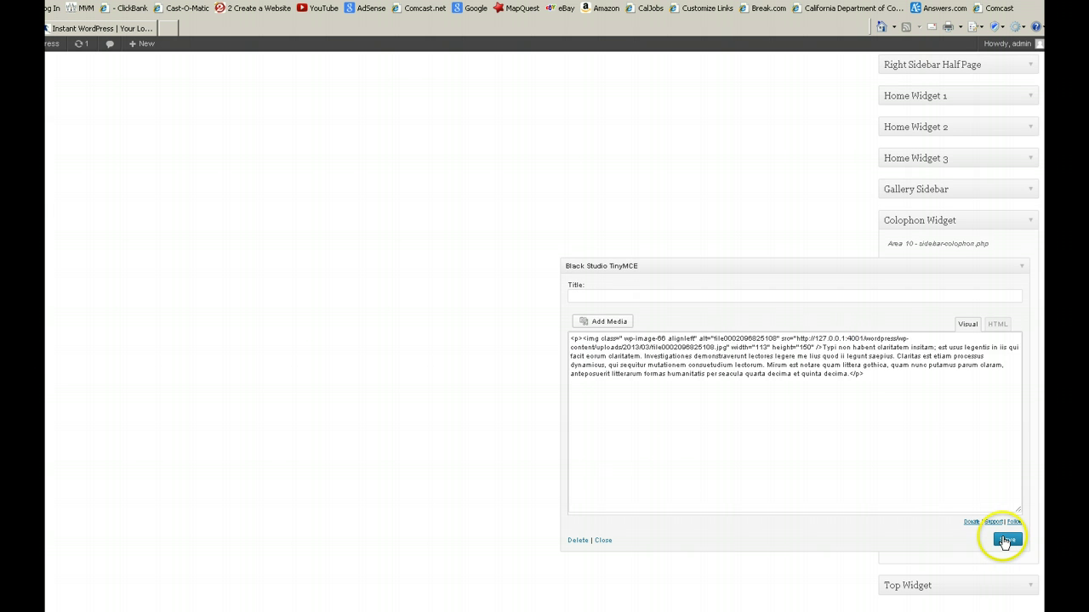
{"action": "left_click", "coordinate": [604, 547]}
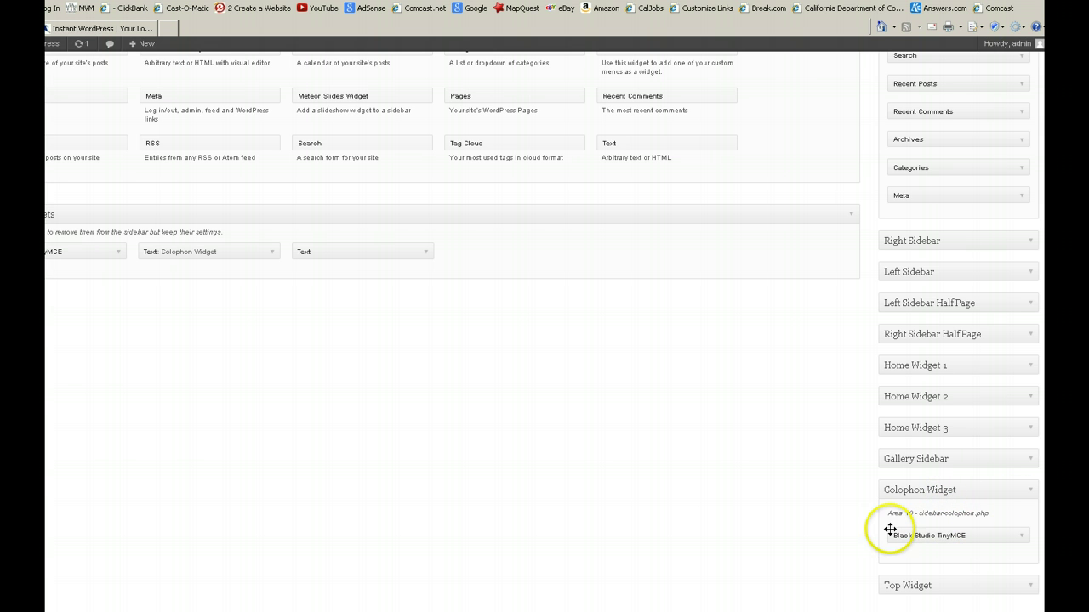
{"action": "left_click", "coordinate": [1034, 493]}
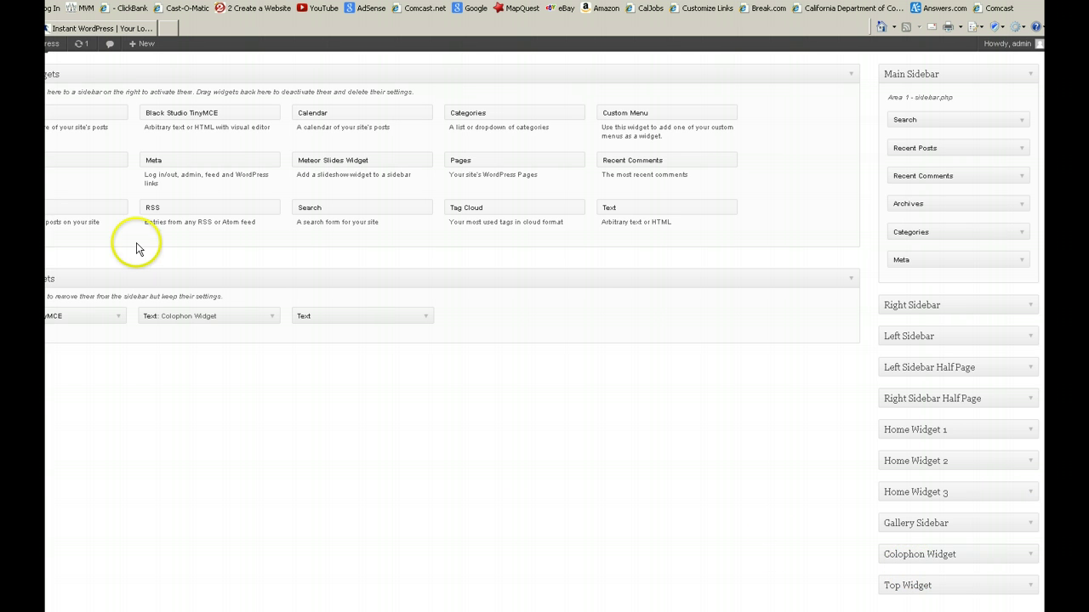
{"action": "left_click", "coordinate": [103, 29]}
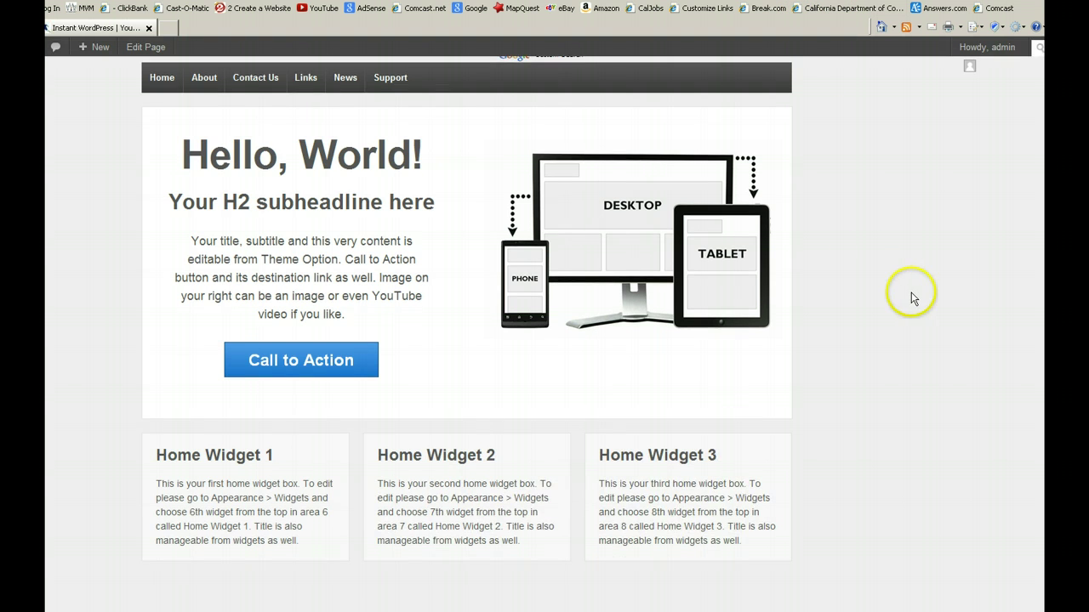
{"action": "scroll", "coordinate": [910, 296], "scroll_direction": "down", "scroll_amount": 3}
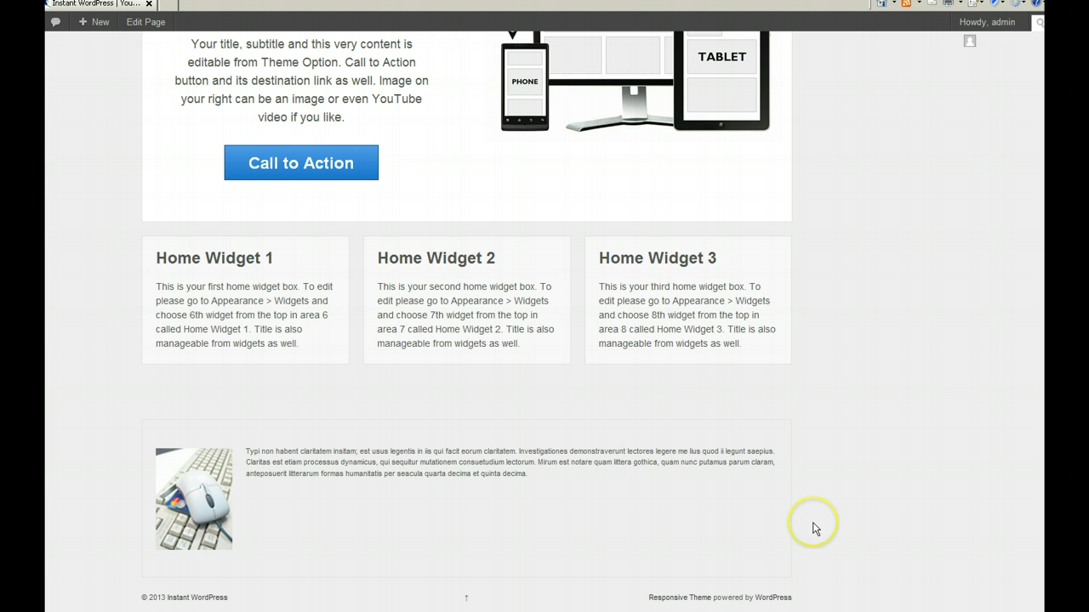
{"action": "scroll", "coordinate": [812, 528], "scroll_direction": "up", "scroll_amount": 3}
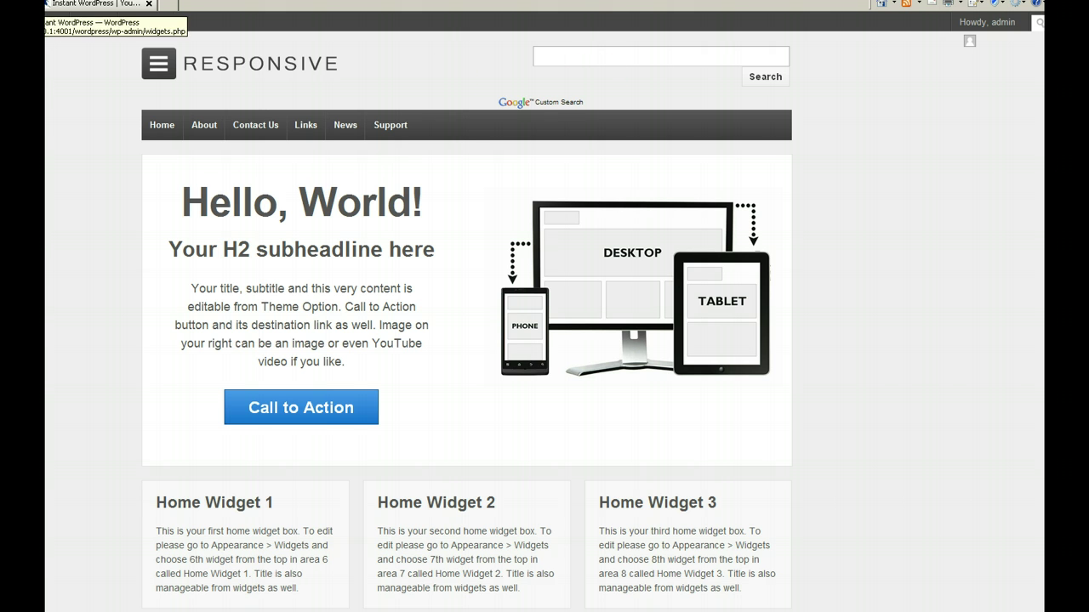
{"action": "left_click", "coordinate": [45, 3]}
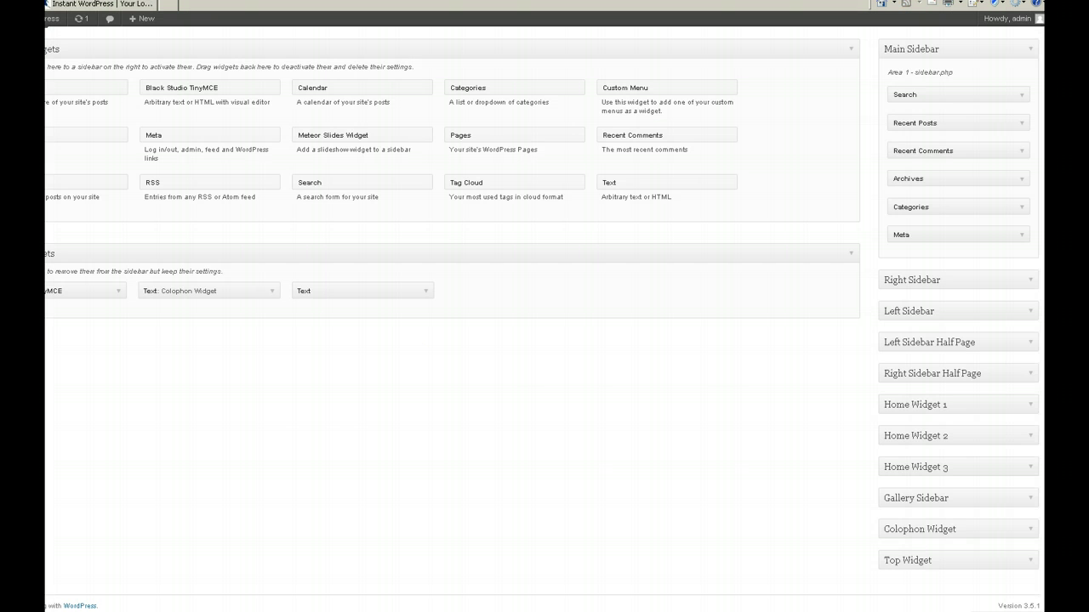
{"action": "left_click", "coordinate": [1030, 531]}
{"action": "left_click", "coordinate": [1029, 531]}
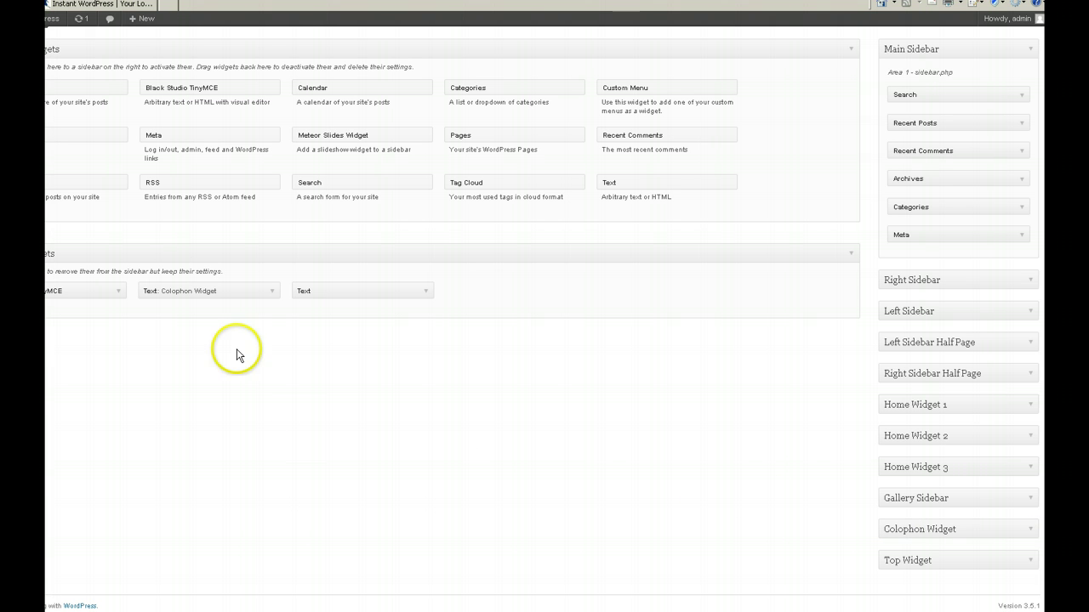
{"action": "left_click", "coordinate": [80, 4]}
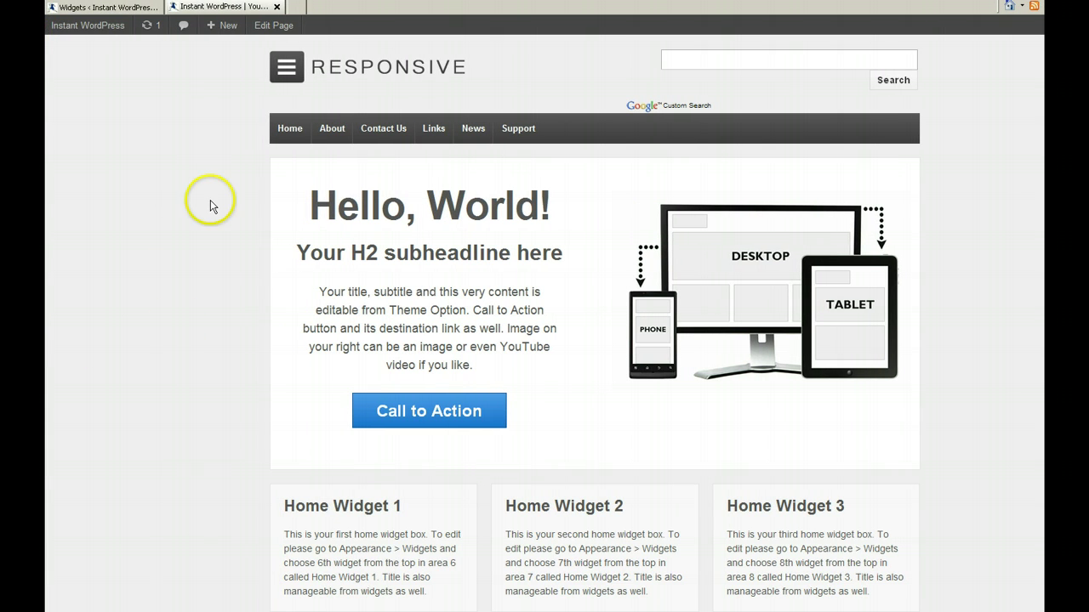
{"action": "left_click", "coordinate": [123, 11]}
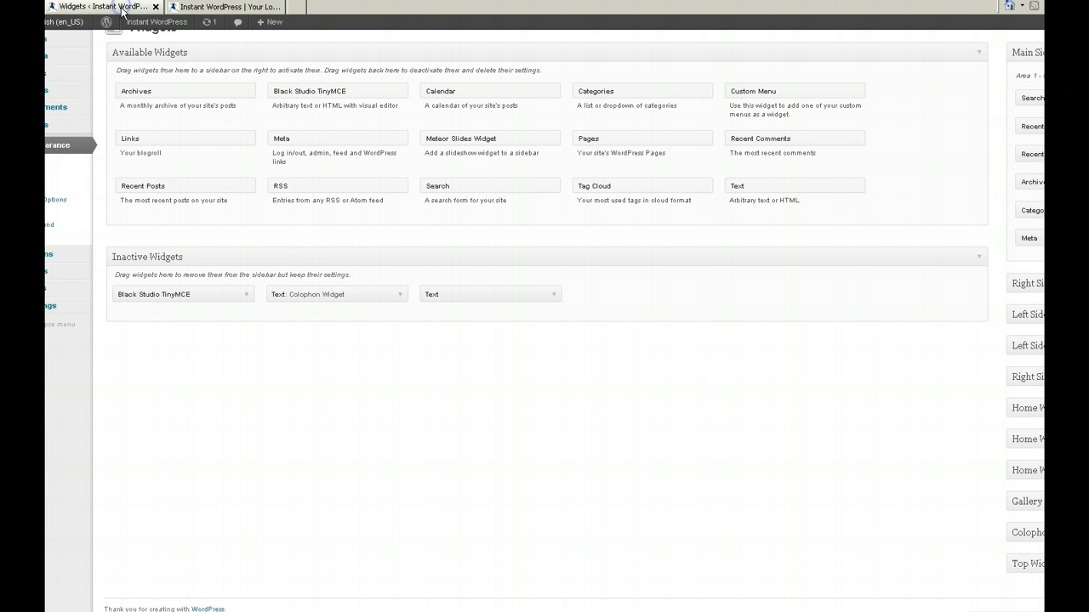
{"action": "left_click", "coordinate": [259, 9]}
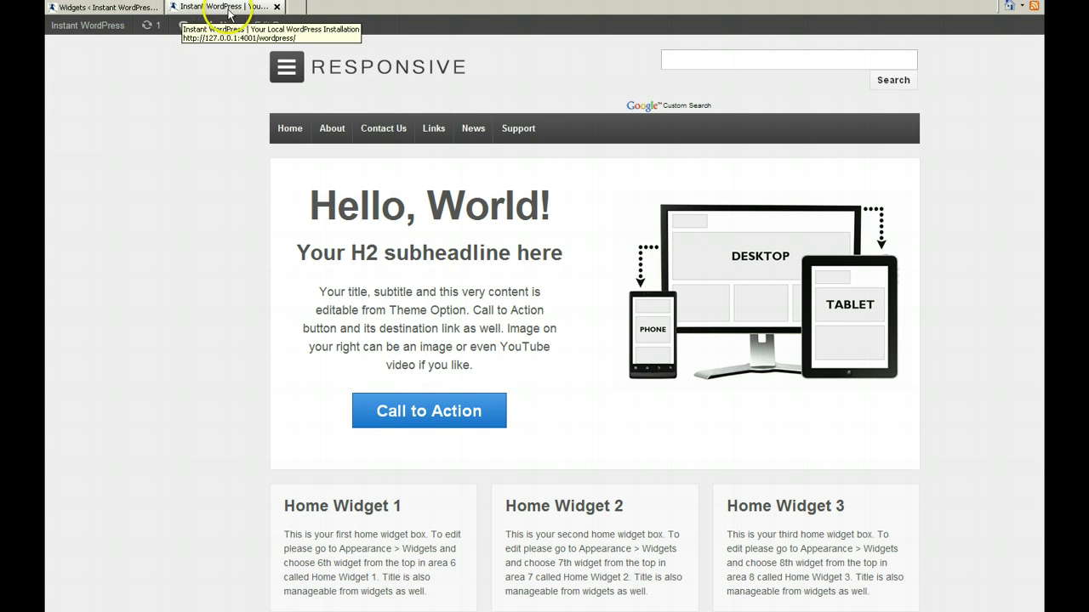
Close the site's browser tab and reopen the site from the Widgets page in a separate tab
{"action": "left_click", "coordinate": [277, 7]}
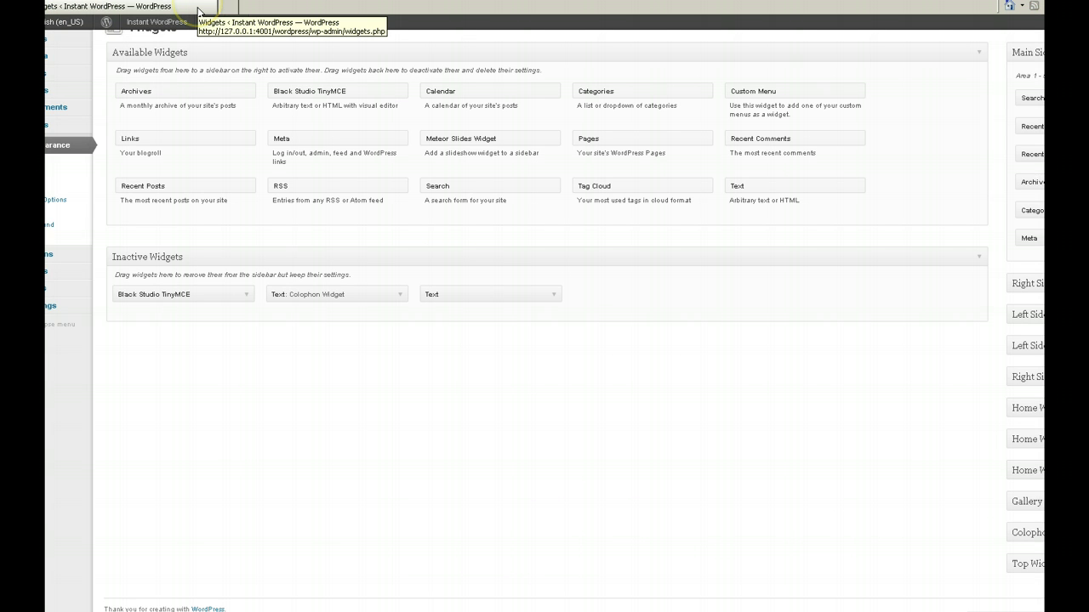
{"action": "mouse_move", "coordinate": [153, 25]}
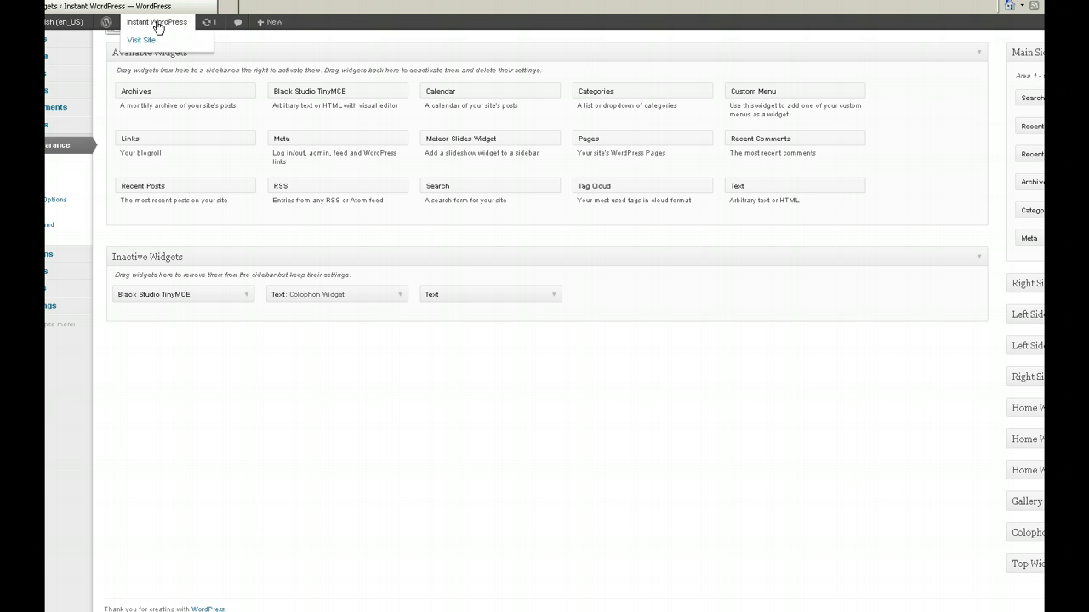
{"action": "left_click", "coordinate": [158, 25]}
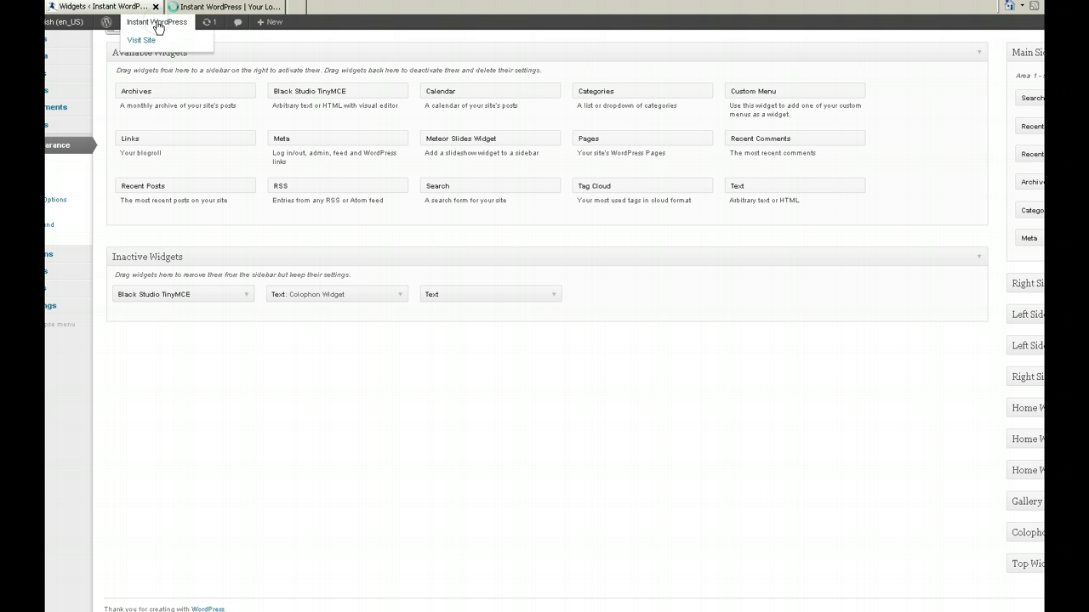
{"action": "left_click", "coordinate": [222, 9]}
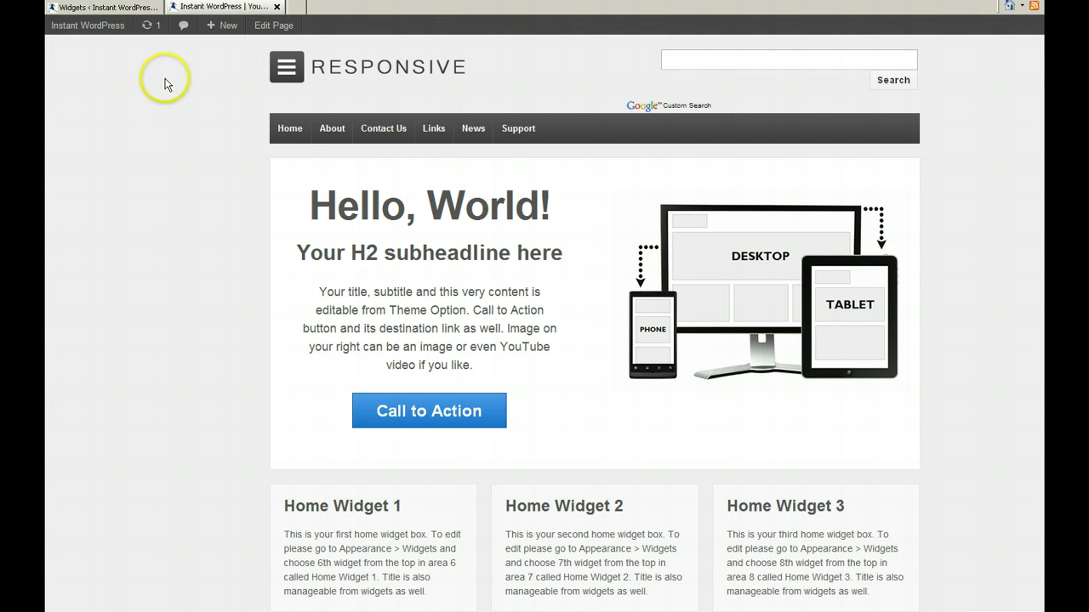
{"action": "left_click", "coordinate": [143, 8]}
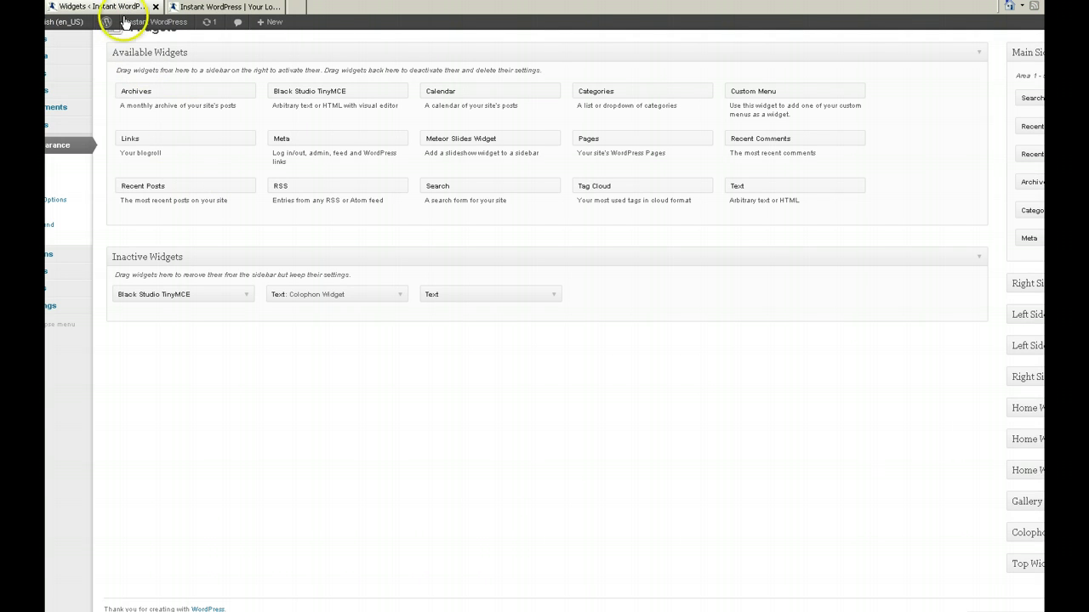
{"action": "left_click", "coordinate": [213, 9]}
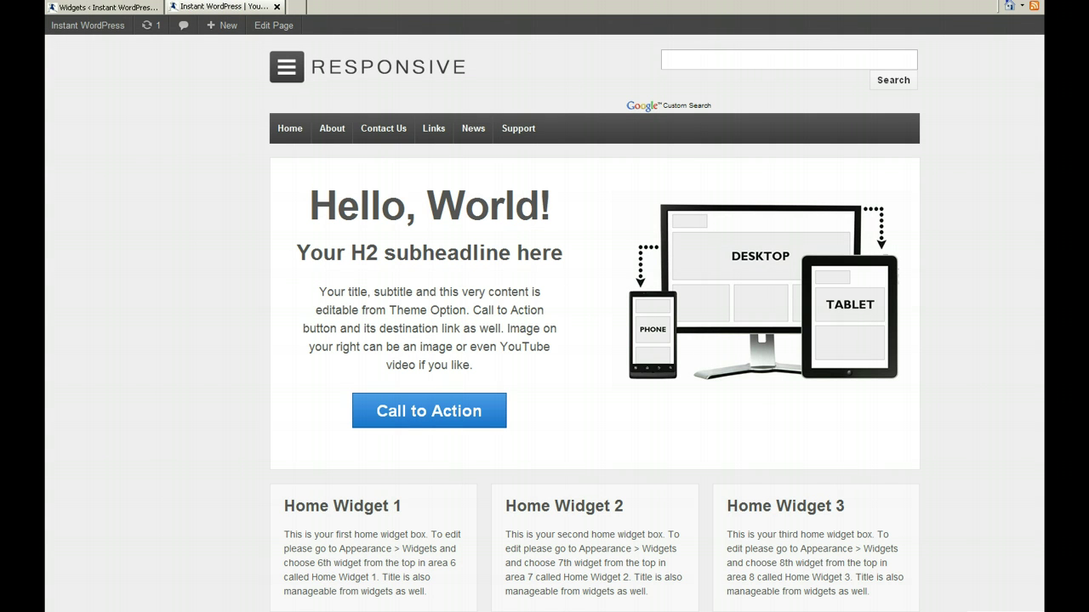
Open the Responsive theme's stylesheet in the WordPress theme editor, and briefly bring up the InstantWP window
{"action": "left_click", "coordinate": [126, 7]}
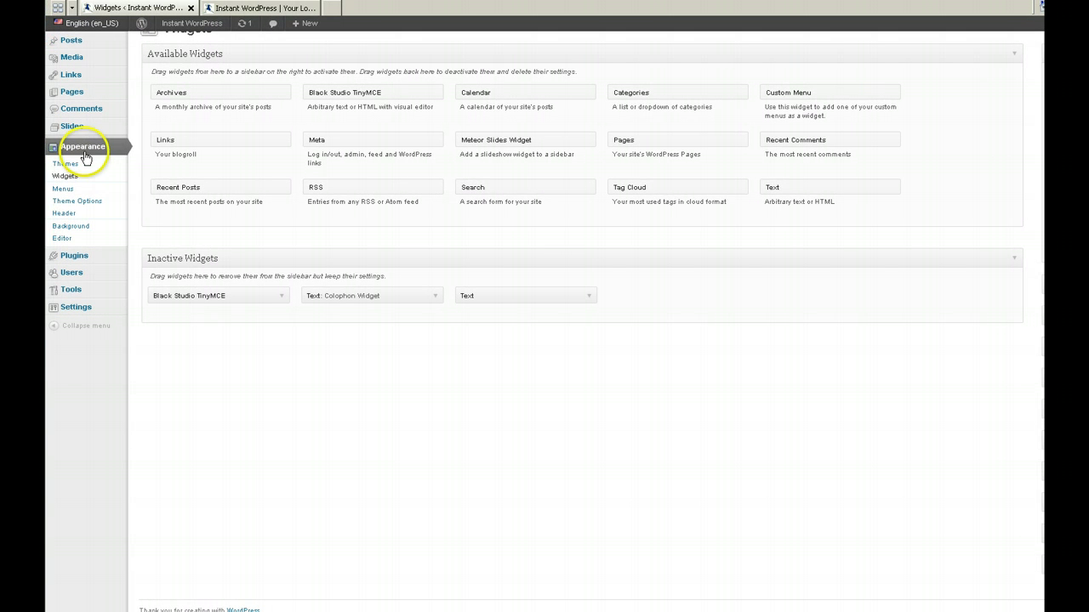
{"action": "left_click", "coordinate": [69, 242]}
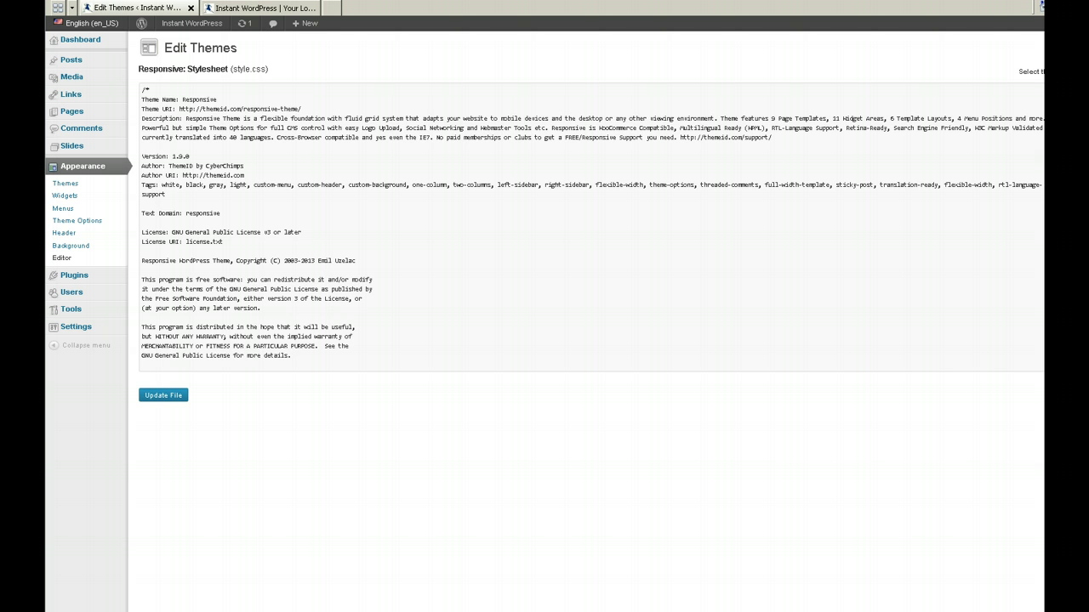
{"action": "left_click", "coordinate": [610, 610]}
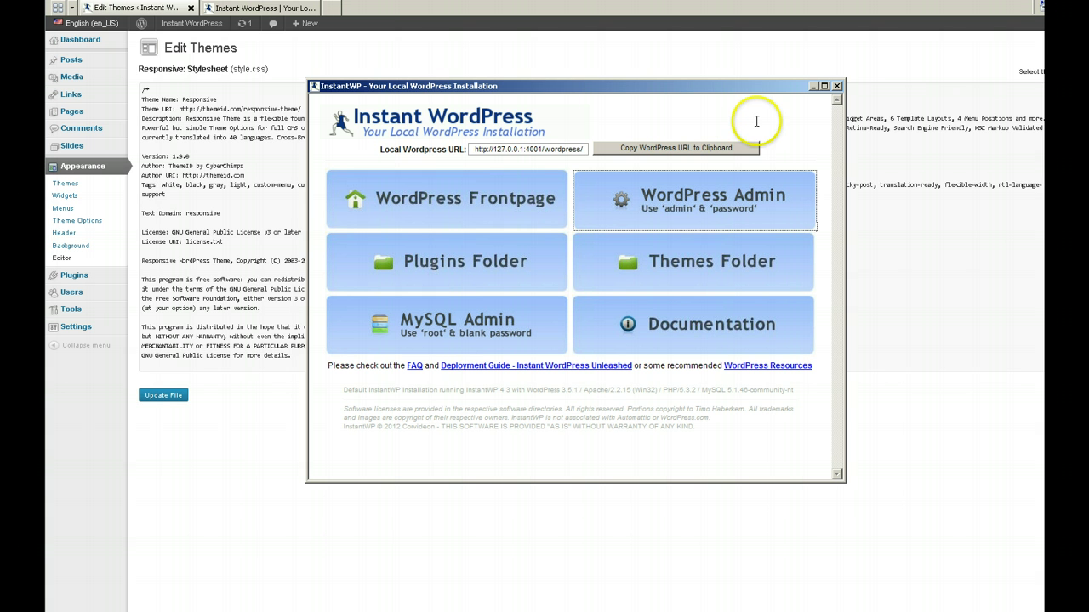
{"action": "left_click", "coordinate": [813, 86]}
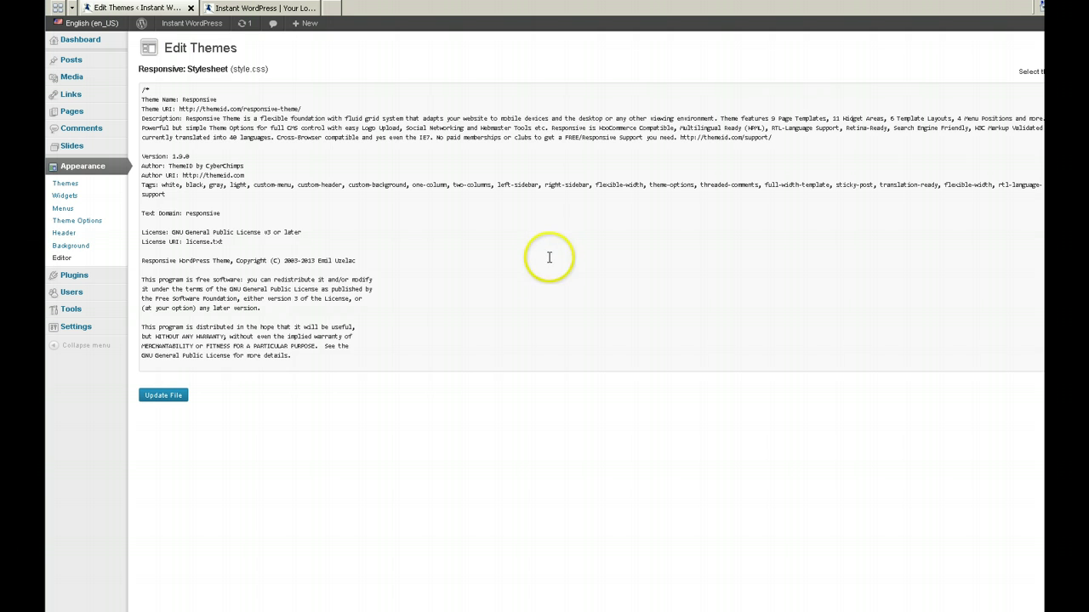
Look through the Responsive theme's list of template and style files in the theme editor
{"action": "scroll", "coordinate": [456, 296], "scroll_direction": "down", "scroll_amount": 3}
{"action": "scroll", "coordinate": [456, 296], "scroll_direction": "down", "scroll_amount": 3}
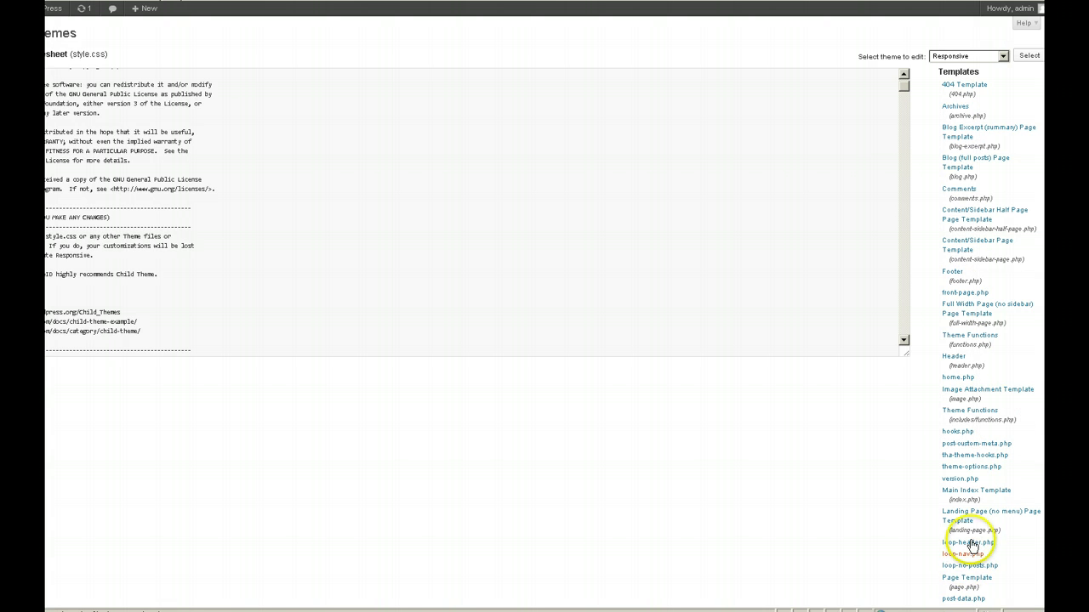
{"action": "scroll", "coordinate": [967, 574], "scroll_direction": "down", "scroll_amount": 5}
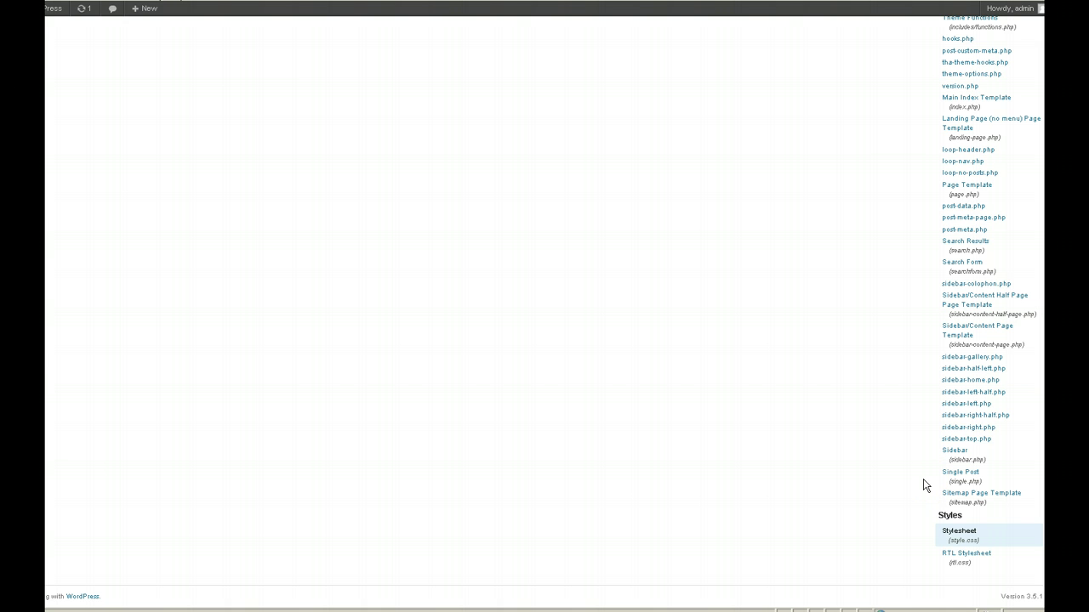
{"action": "scroll", "coordinate": [923, 479], "scroll_direction": "up", "scroll_amount": 5}
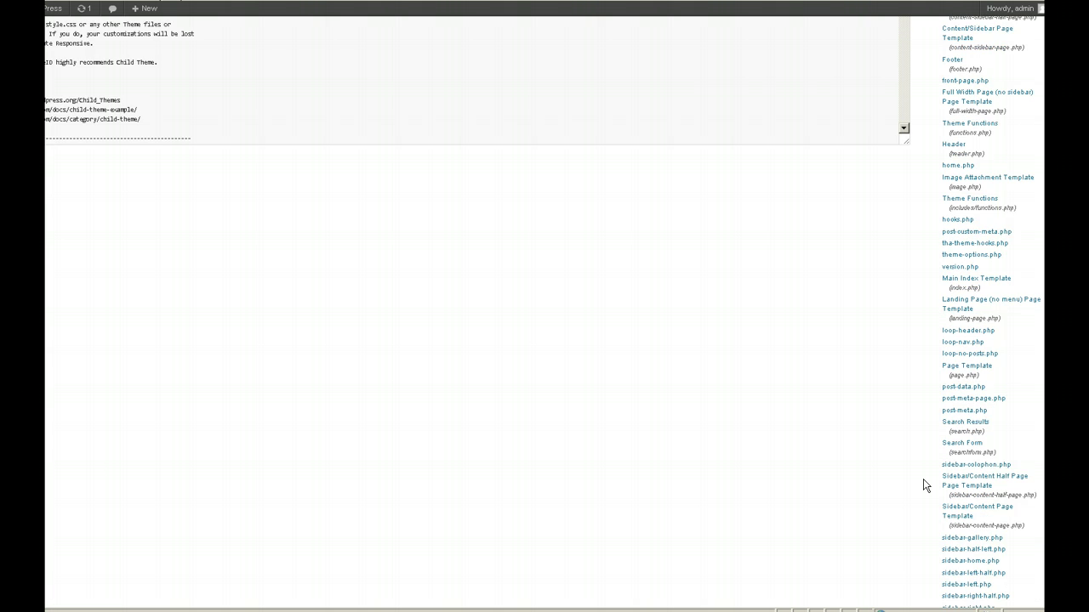
{"action": "scroll", "coordinate": [923, 479], "scroll_direction": "up", "scroll_amount": 1}
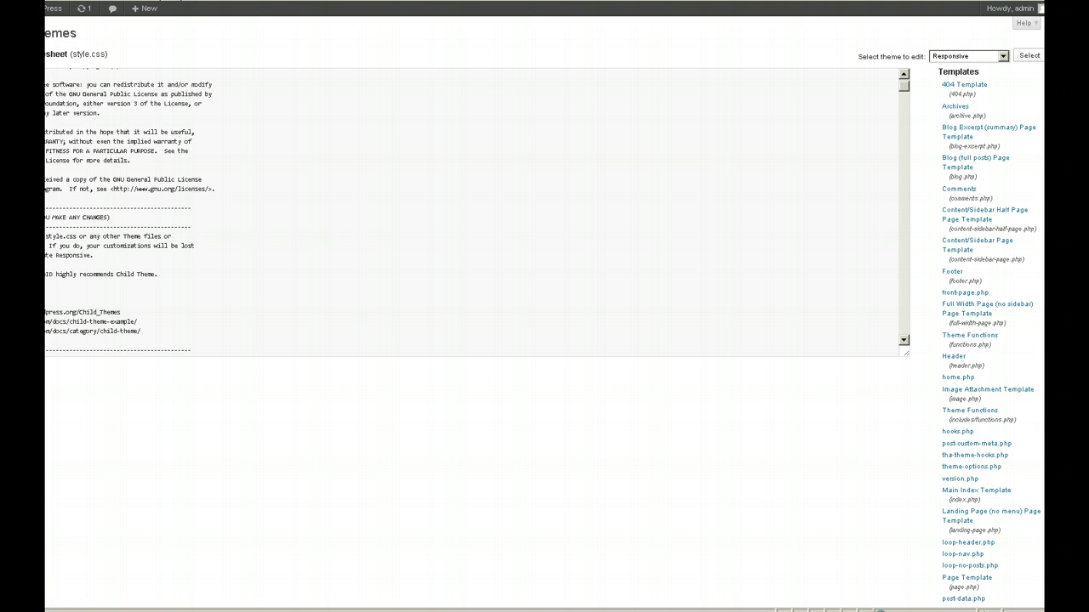
Write "Home.php file" as an indented note in Notepad with the font size set to 20, and minimize the window
{"action": "left_click", "coordinate": [102, 610]}
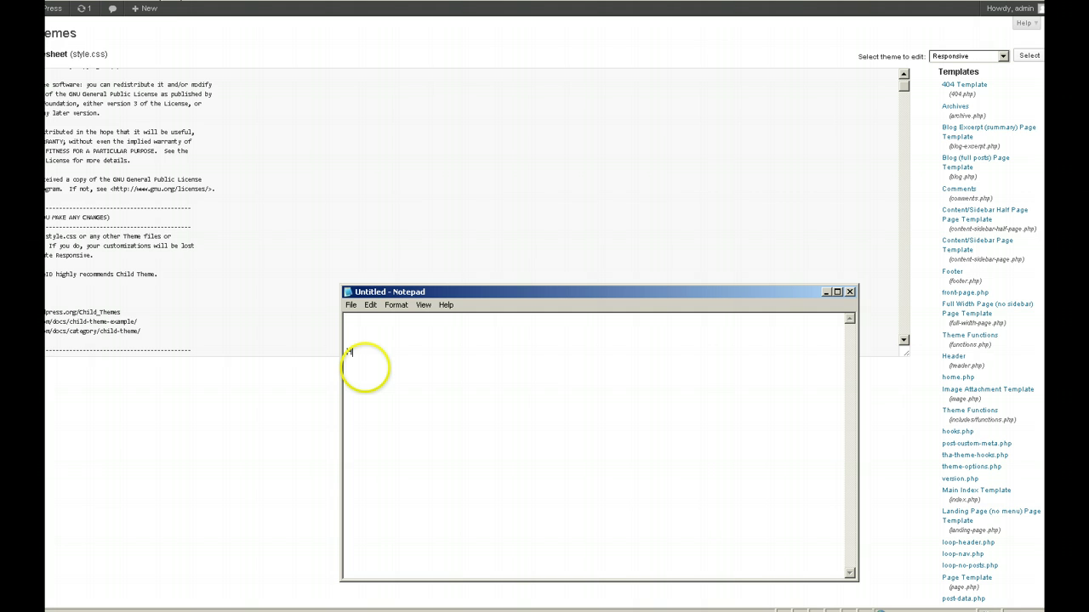
{"action": "type", "text": ".php file"}
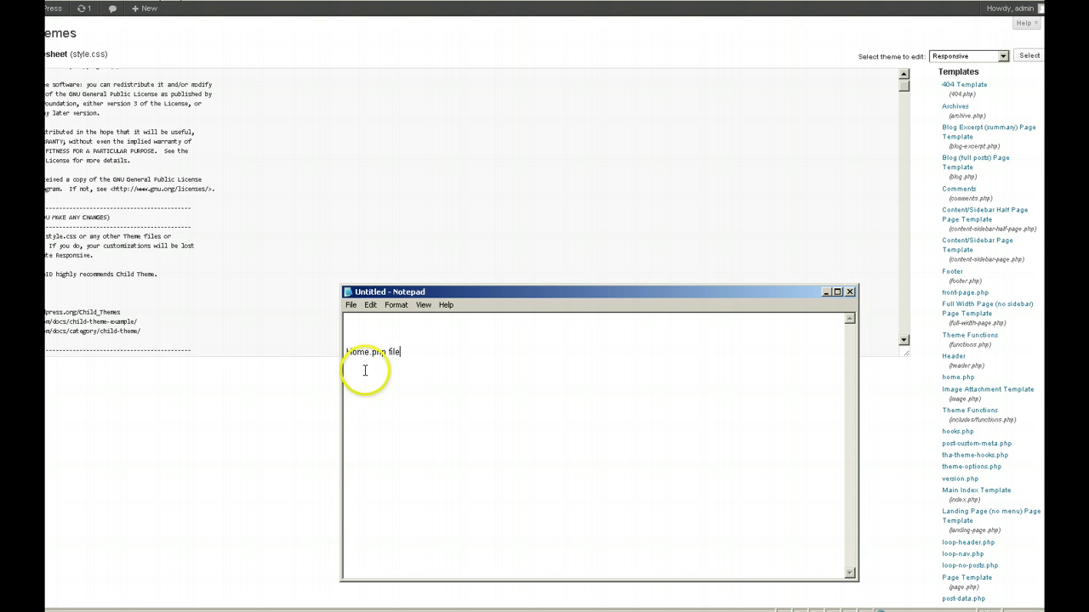
{"action": "left_click", "coordinate": [397, 306]}
{"action": "left_click", "coordinate": [414, 331]}
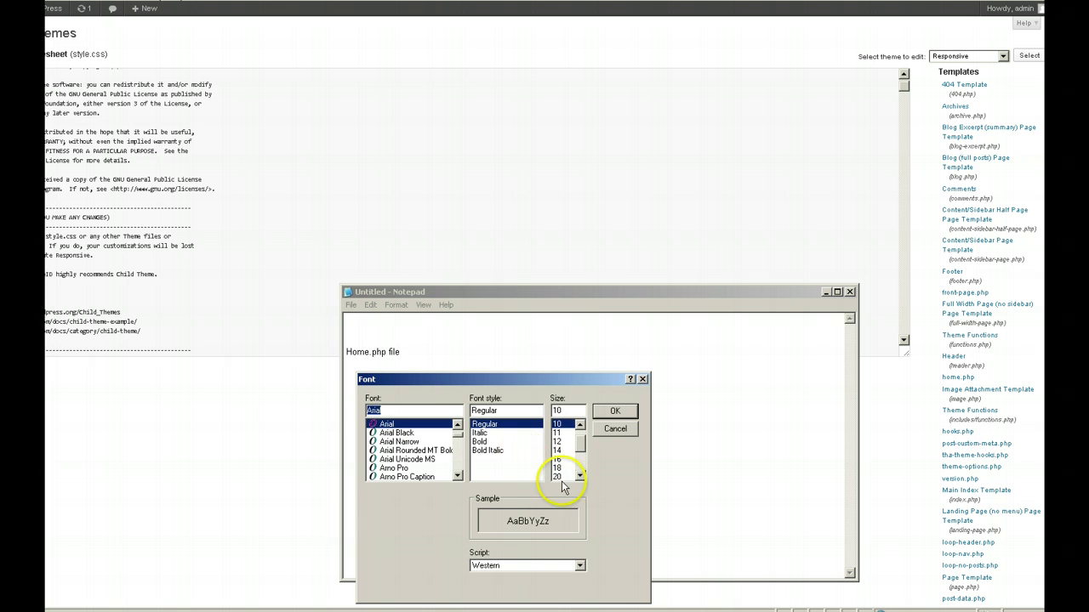
{"action": "left_click", "coordinate": [560, 476]}
{"action": "left_click", "coordinate": [606, 412]}
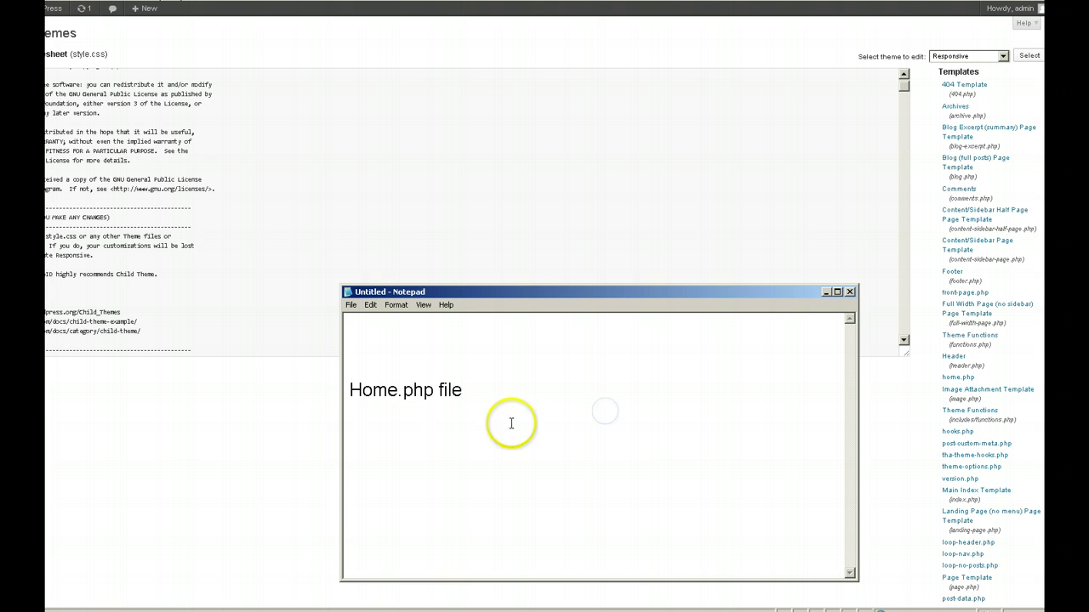
{"action": "left_click", "coordinate": [349, 389]}
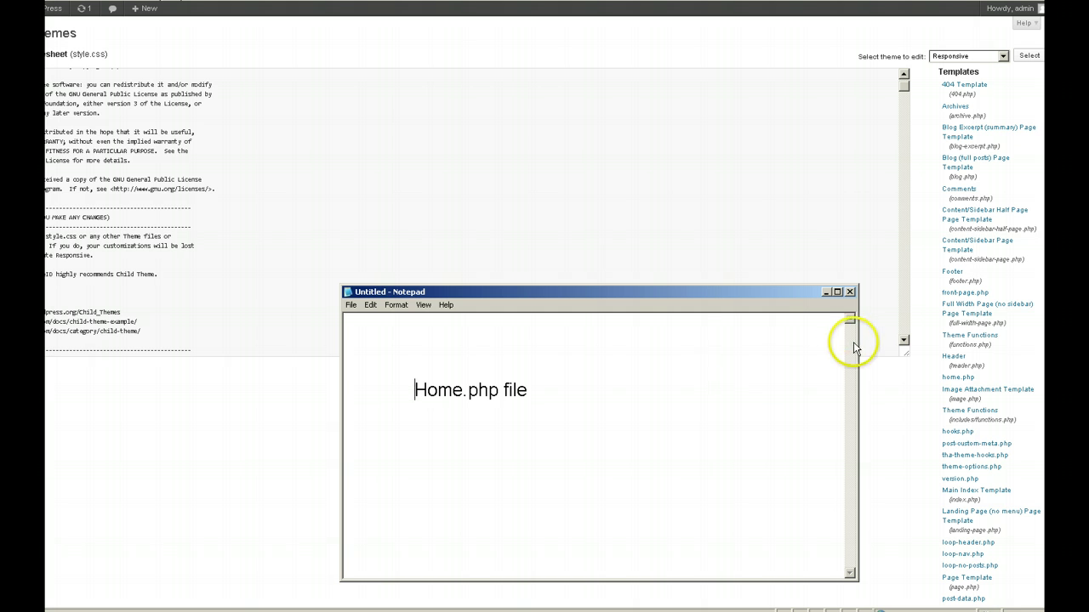
{"action": "left_click", "coordinate": [825, 294]}
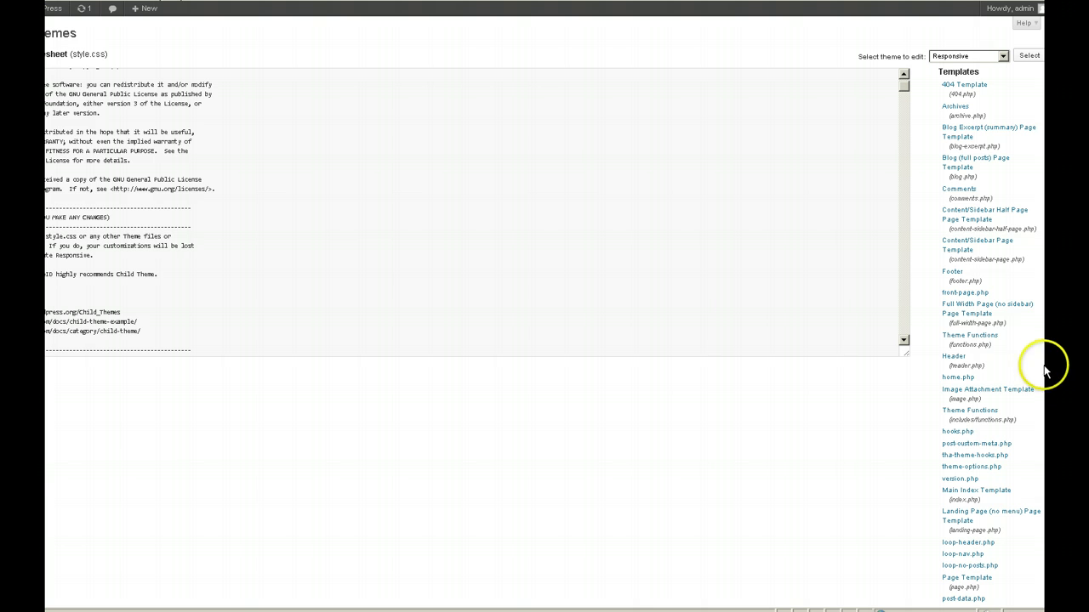
Open the Responsive theme's front-page.php template and read through its code down to the closing footer call
{"action": "left_click", "coordinate": [968, 295]}
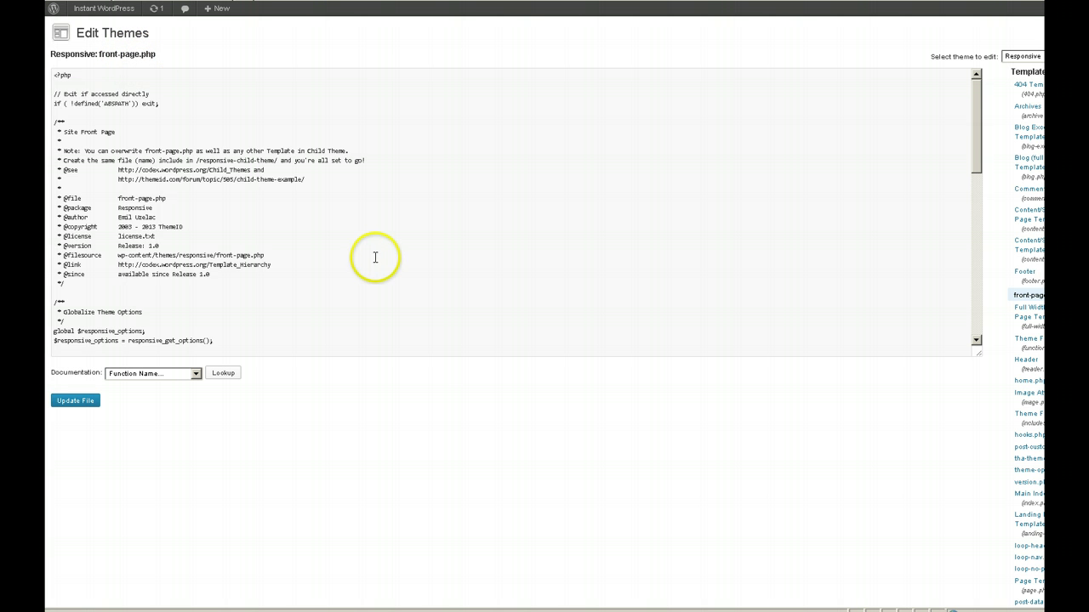
{"action": "scroll", "coordinate": [370, 260], "scroll_direction": "down", "scroll_amount": 3}
{"action": "scroll", "coordinate": [371, 260], "scroll_direction": "down", "scroll_amount": 3}
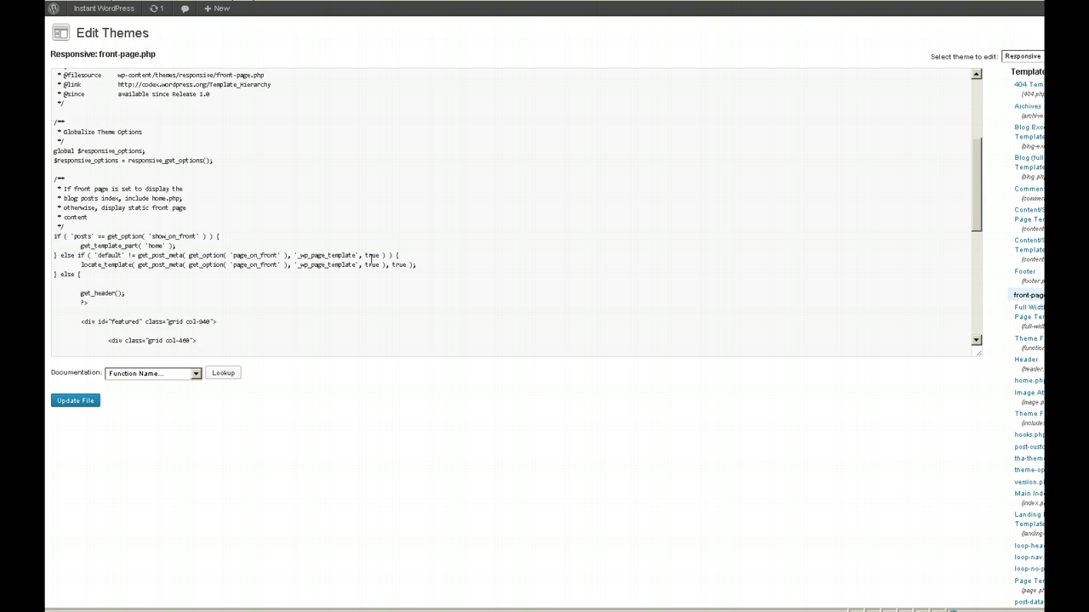
{"action": "scroll", "coordinate": [370, 260], "scroll_direction": "down", "scroll_amount": 9}
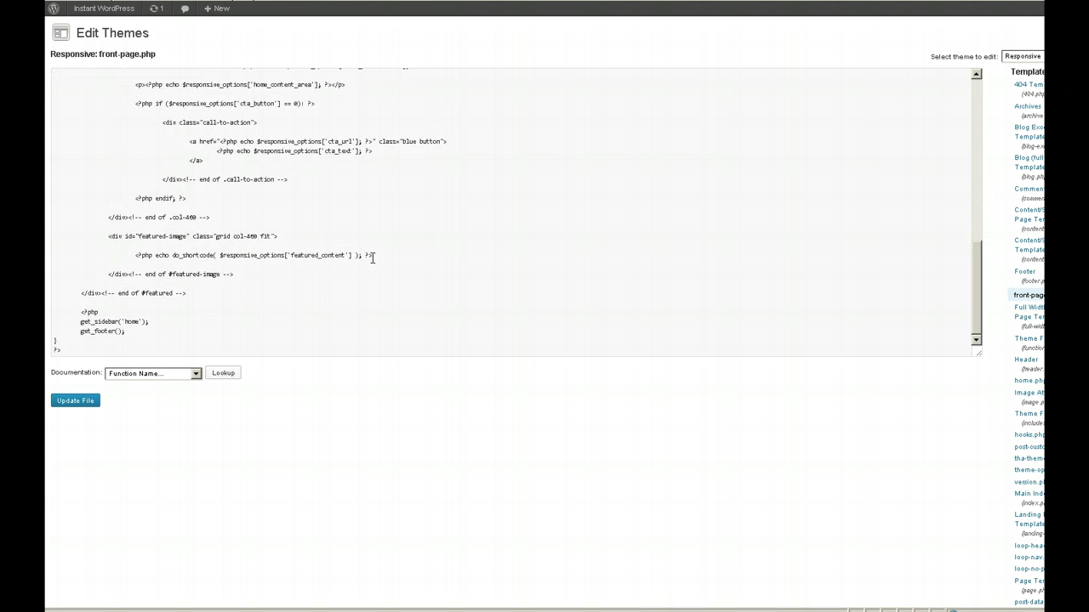
{"action": "scroll", "coordinate": [372, 258], "scroll_direction": "up", "scroll_amount": 8}
{"action": "scroll", "coordinate": [372, 258], "scroll_direction": "down", "scroll_amount": 3}
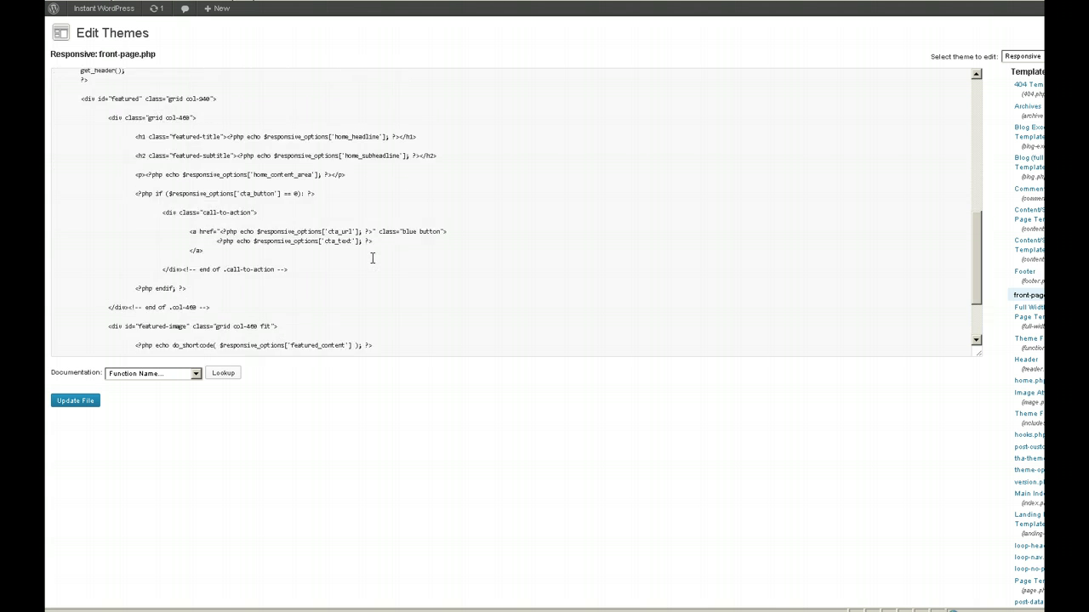
{"action": "scroll", "coordinate": [372, 258], "scroll_direction": "down", "scroll_amount": 4}
{"action": "scroll", "coordinate": [371, 257], "scroll_direction": "up", "scroll_amount": 2}
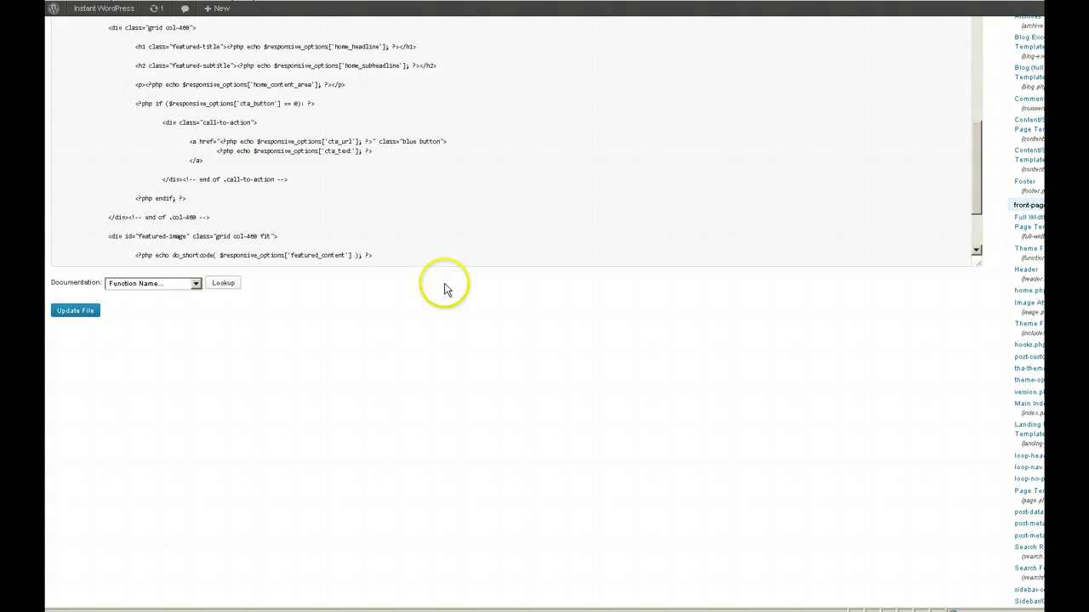
{"action": "scroll", "coordinate": [450, 316], "scroll_direction": "up", "scroll_amount": 1}
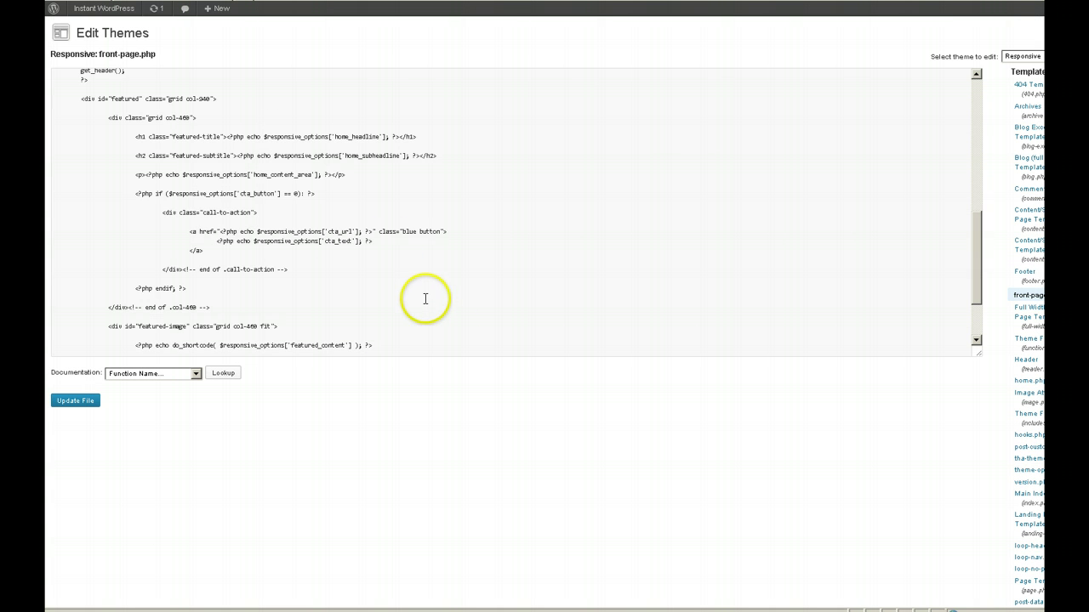
{"action": "scroll", "coordinate": [425, 295], "scroll_direction": "down", "scroll_amount": 2}
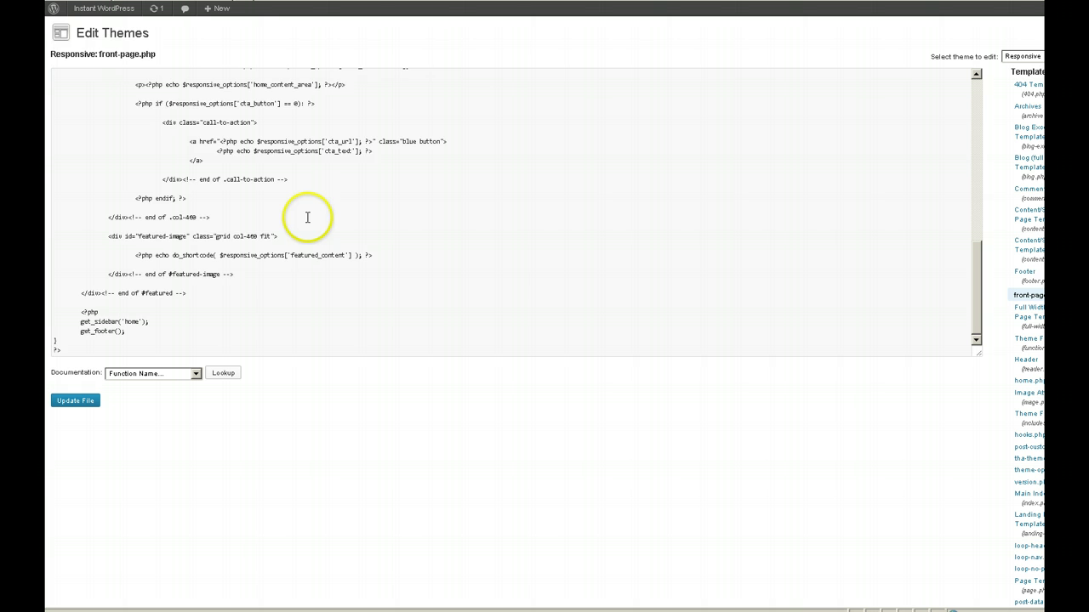
Examine the featured section's headline and call-to-action code in front-page.php, including the closing call-to-action div
{"action": "scroll", "coordinate": [307, 217], "scroll_direction": "up", "scroll_amount": 2}
{"action": "scroll", "coordinate": [307, 217], "scroll_direction": "up", "scroll_amount": 2}
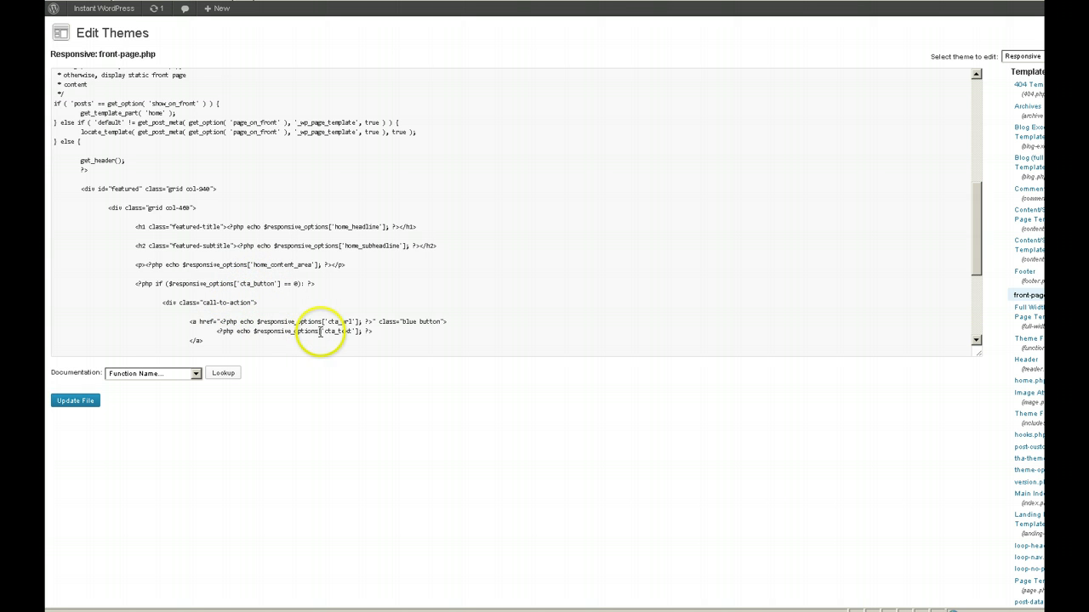
{"action": "scroll", "coordinate": [374, 301], "scroll_direction": "down", "scroll_amount": 4}
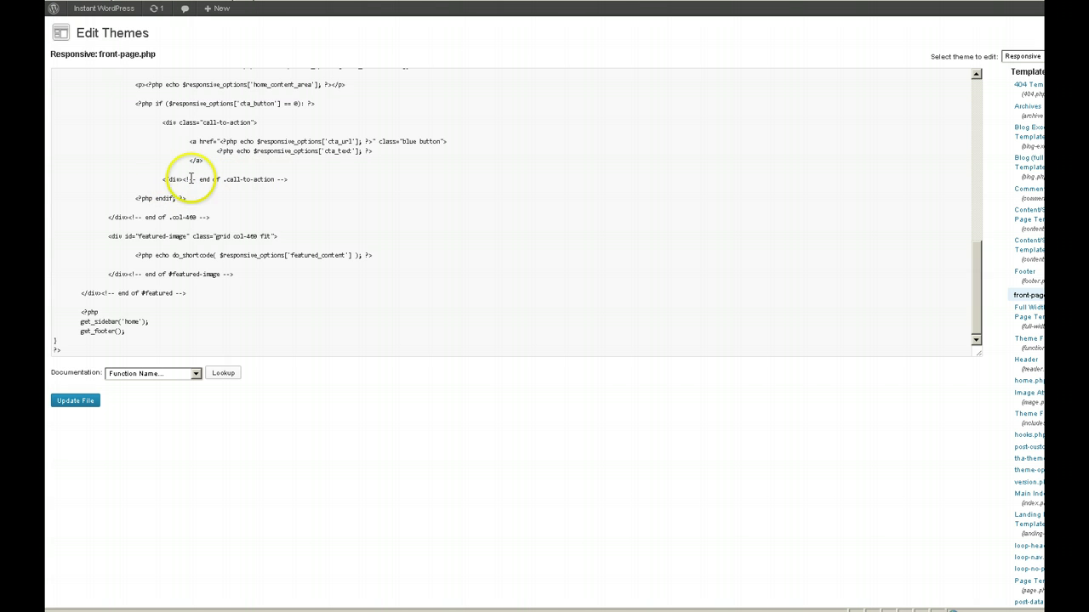
{"action": "left_click_drag", "start_coordinate": [163, 179], "coordinate": [281, 180]}
{"action": "left_click", "coordinate": [262, 204]}
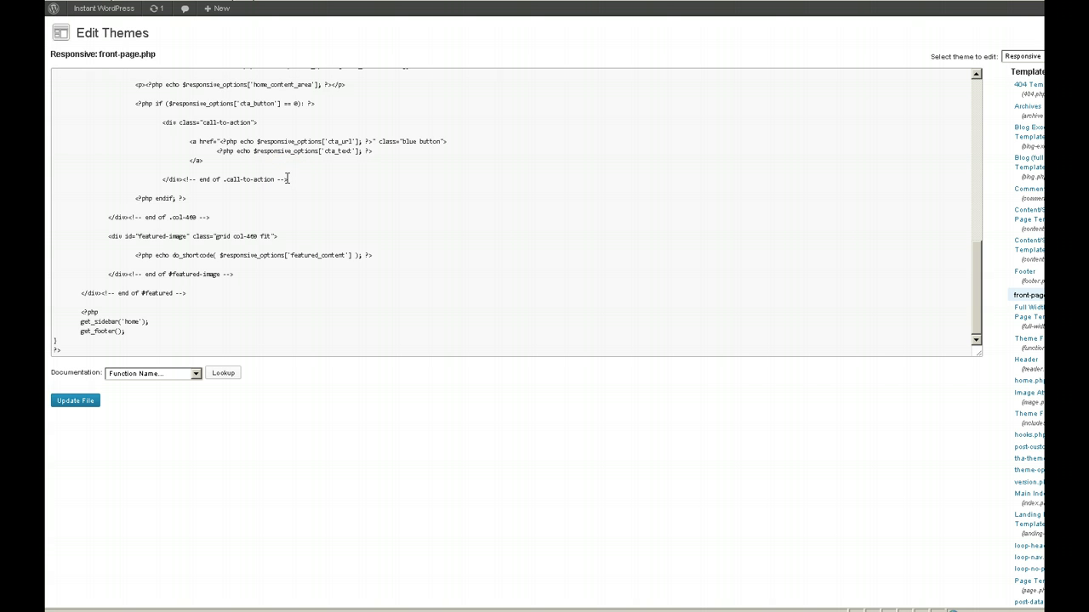
{"action": "left_click", "coordinate": [287, 180]}
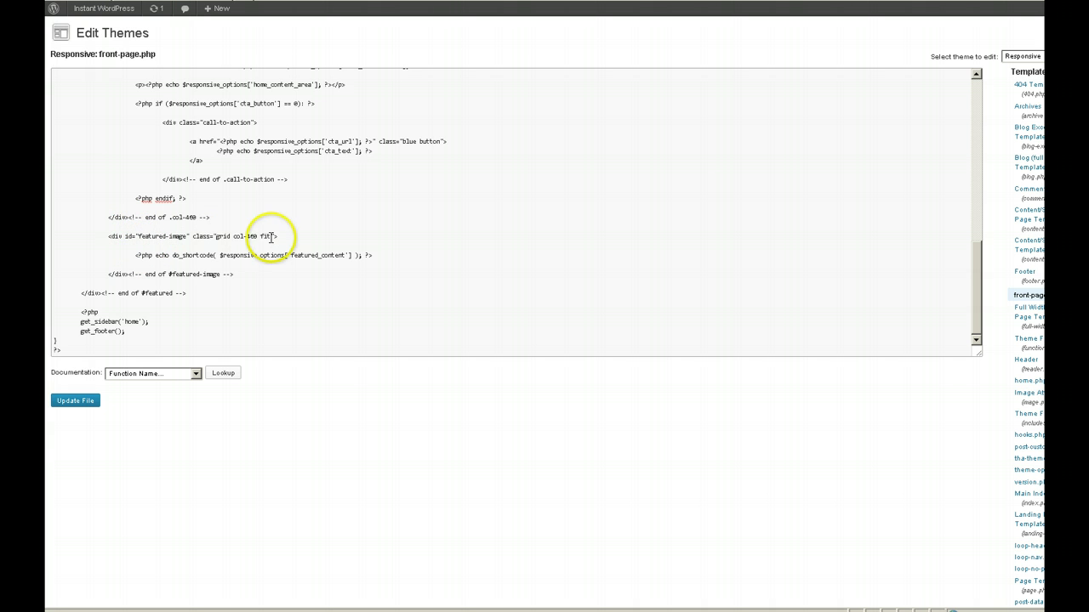
Copy the featured-image div's opening tag and its featured_content shortcode line, and delete them from their place below the col-460 block
{"action": "left_click", "coordinate": [108, 236]}
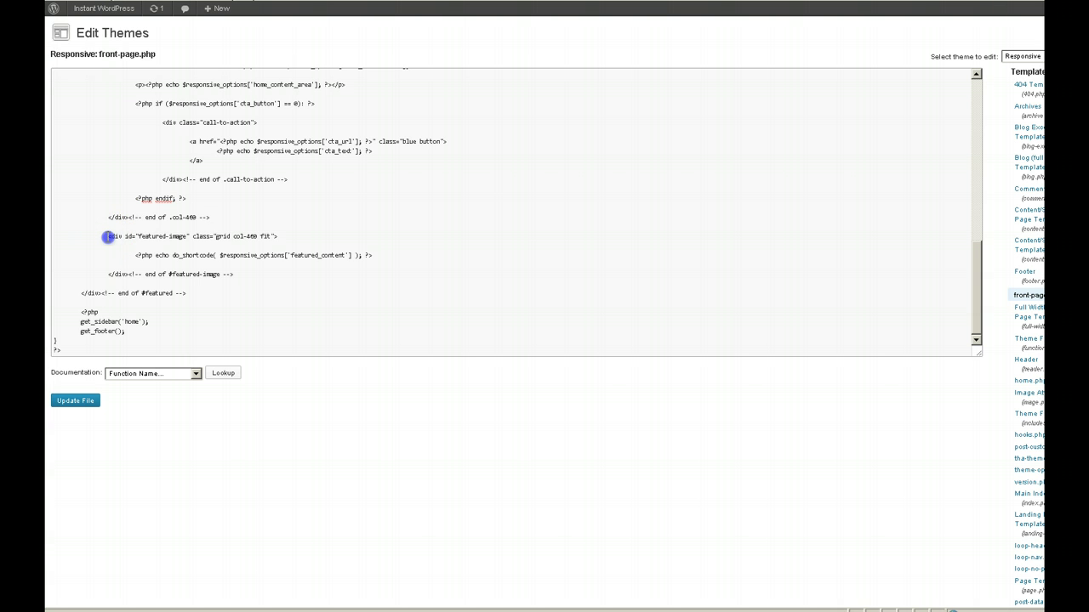
{"action": "left_click_drag", "start_coordinate": [136, 240], "coordinate": [370, 257]}
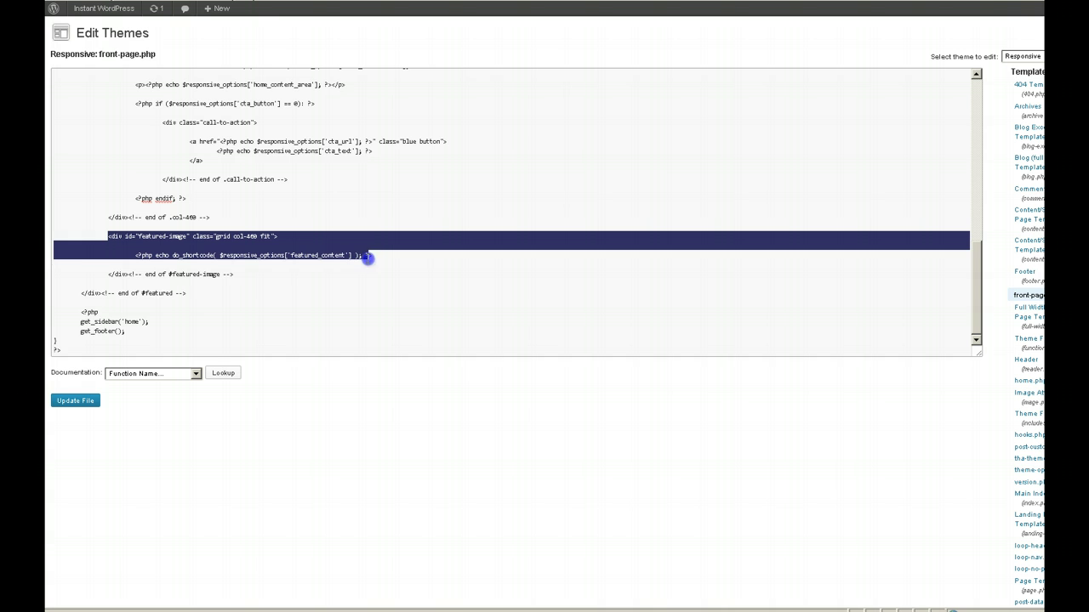
{"action": "mouse_move", "coordinate": [370, 257]}
{"action": "left_mouse_down"}
{"action": "mouse_move", "coordinate": [351, 260]}
{"action": "mouse_move", "coordinate": [372, 259]}
{"action": "left_mouse_up"}
{"action": "key", "text": "ctrl+c"}
{"action": "left_click_drag", "start_coordinate": [371, 255], "coordinate": [345, 255]}
{"action": "key", "text": "BackSpace"}
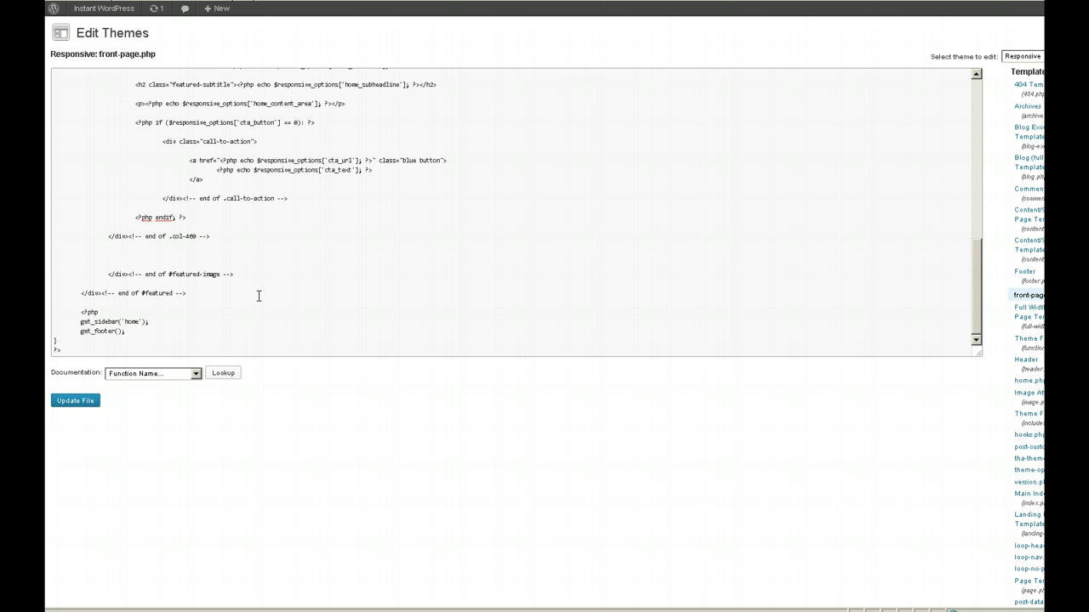
{"action": "left_click", "coordinate": [256, 298]}
Replace the "grid col-460" div's opening tag, headline, subheadline and content area lines with the copied featured-image code
{"action": "scroll", "coordinate": [255, 298], "scroll_direction": "up", "scroll_amount": 6}
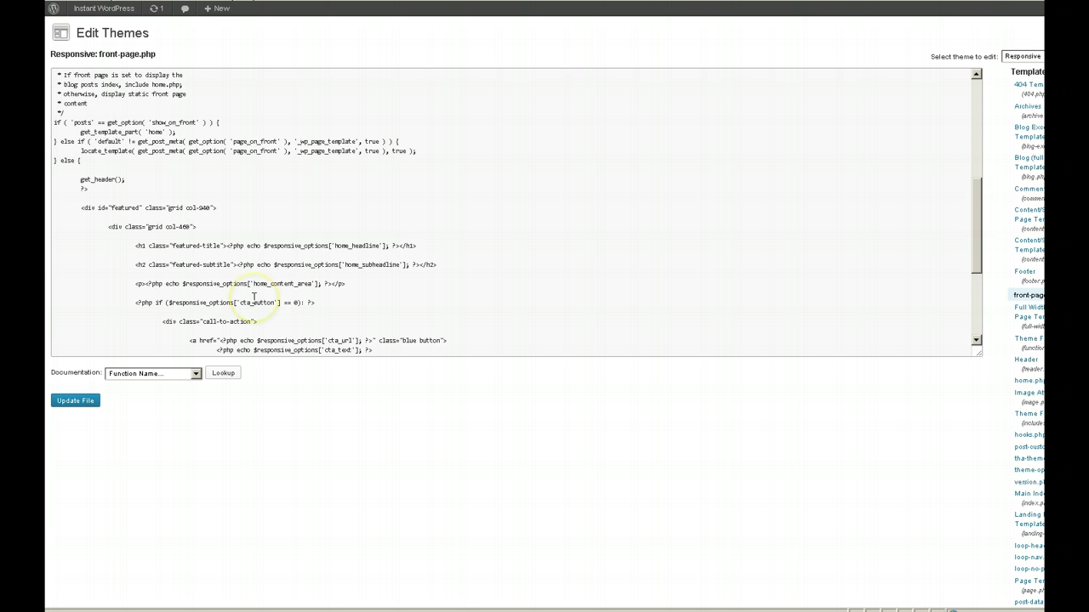
{"action": "left_click", "coordinate": [242, 247]}
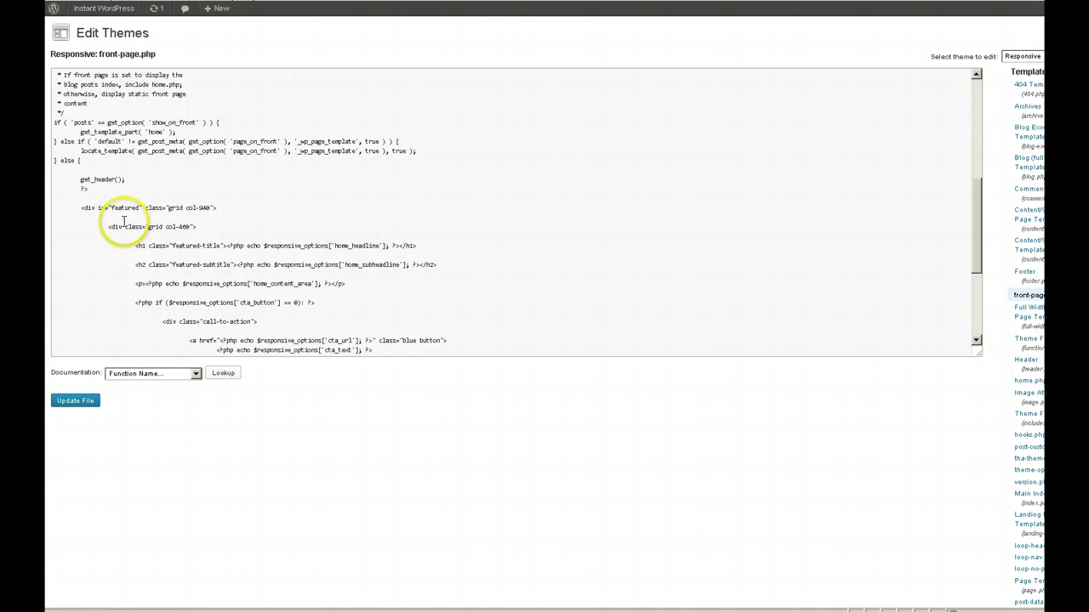
{"action": "left_click", "coordinate": [109, 226]}
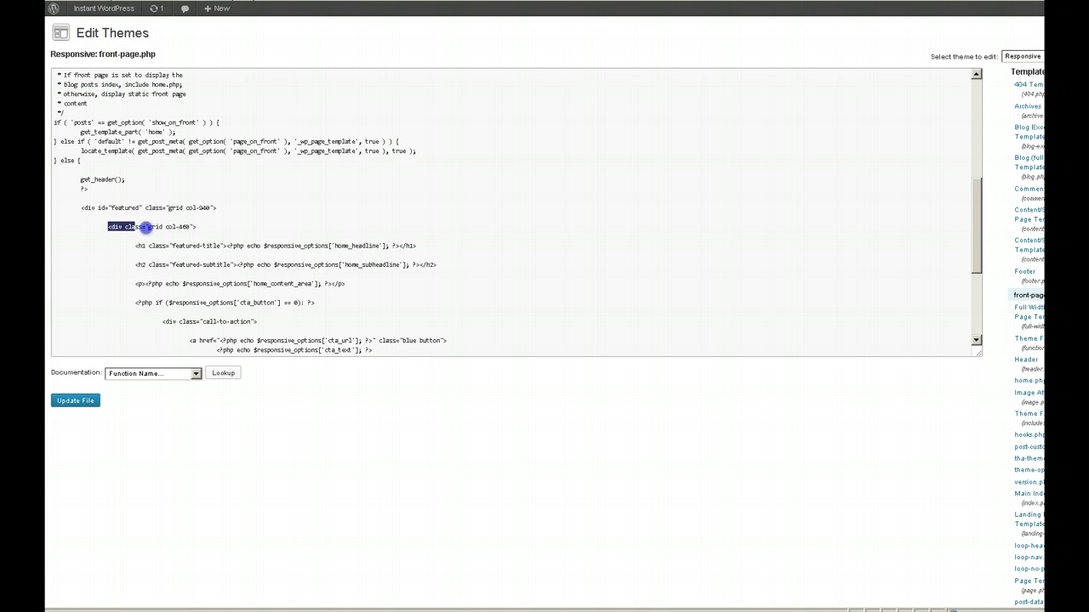
{"action": "left_click_drag", "start_coordinate": [146, 226], "coordinate": [299, 284]}
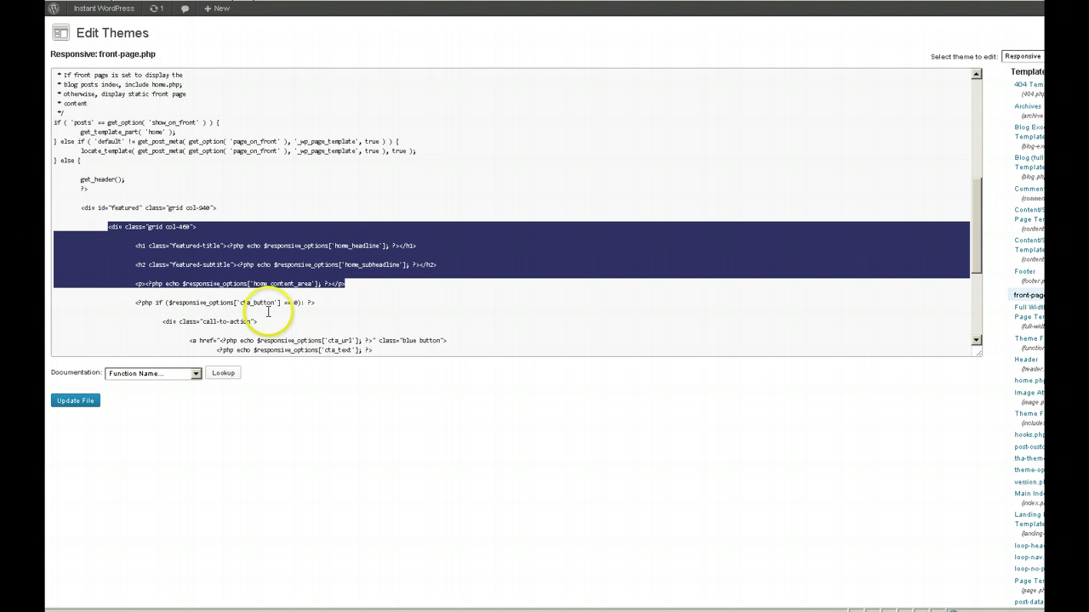
{"action": "left_click", "coordinate": [108, 226]}
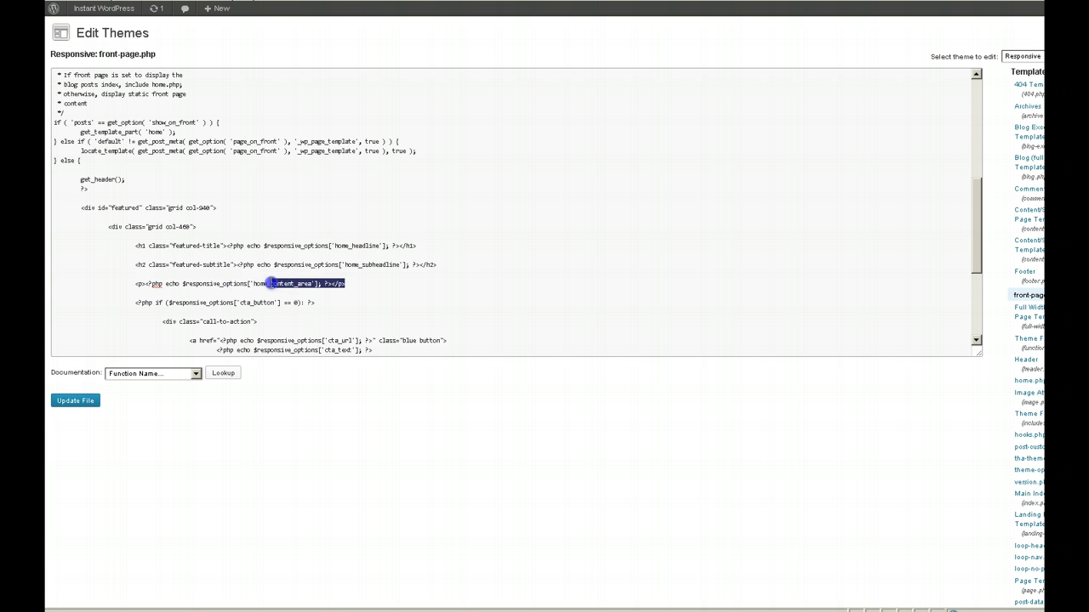
{"action": "left_click_drag", "start_coordinate": [270, 283], "coordinate": [223, 246]}
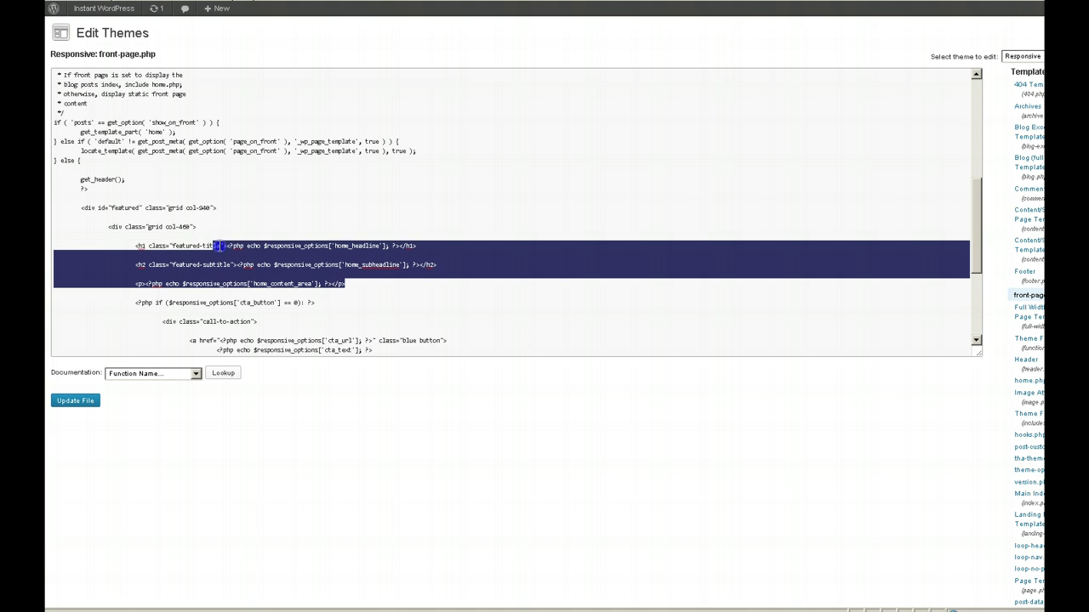
{"action": "left_click_drag", "start_coordinate": [133, 246], "coordinate": [110, 227]}
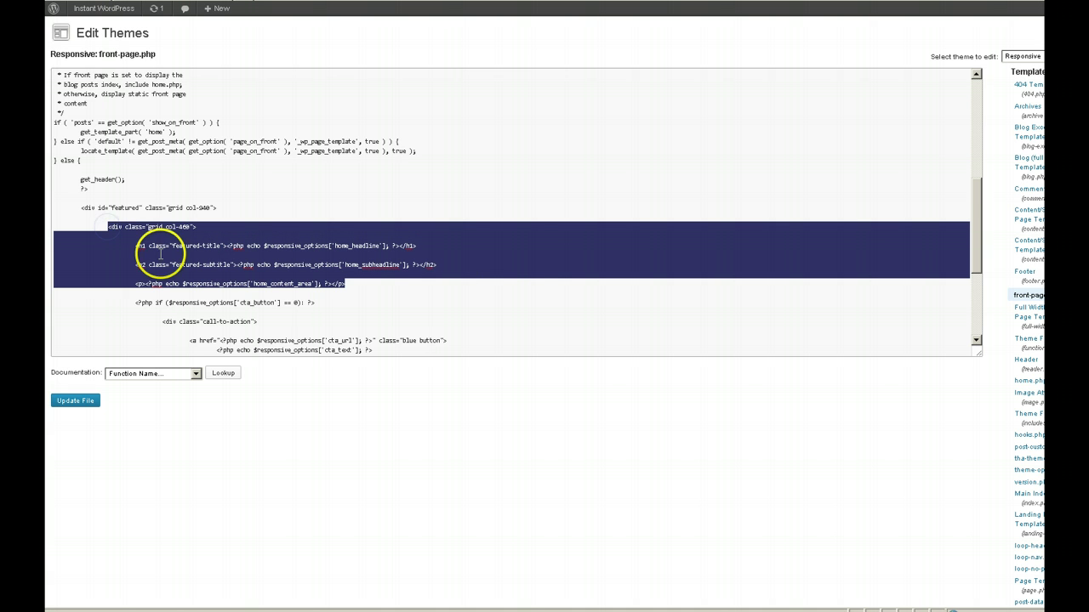
{"action": "key", "text": "ctrl+v"}
{"action": "left_click", "coordinate": [497, 313]}
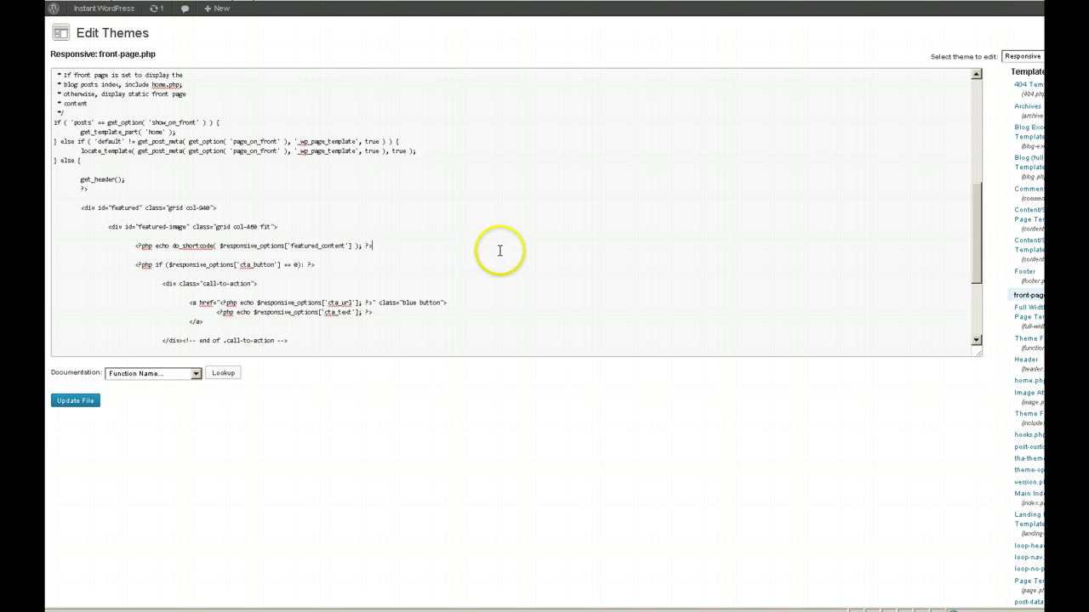
Save the edited front-page.php, check the featured area on the site's front page and return to the theme editor
{"action": "scroll", "coordinate": [498, 250], "scroll_direction": "down", "scroll_amount": 5}
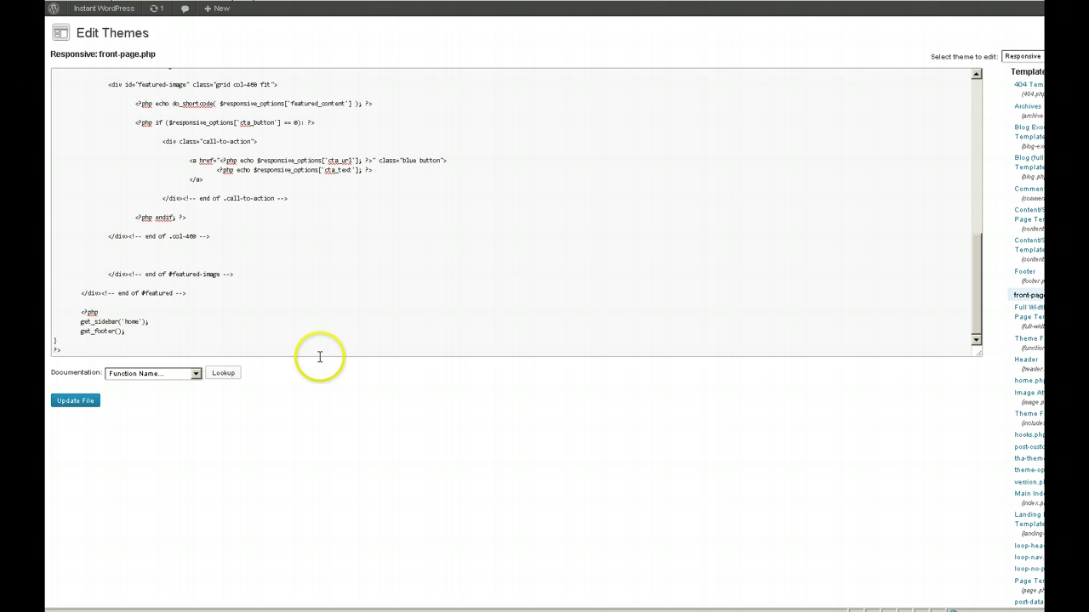
{"action": "left_click", "coordinate": [75, 401]}
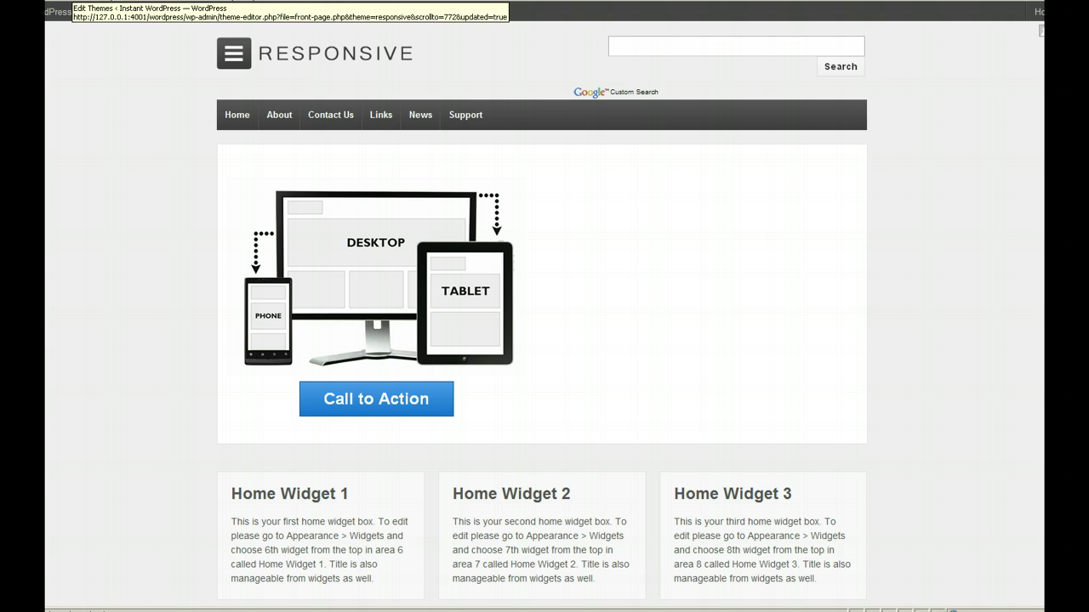
{"action": "left_click", "coordinate": [58, 11]}
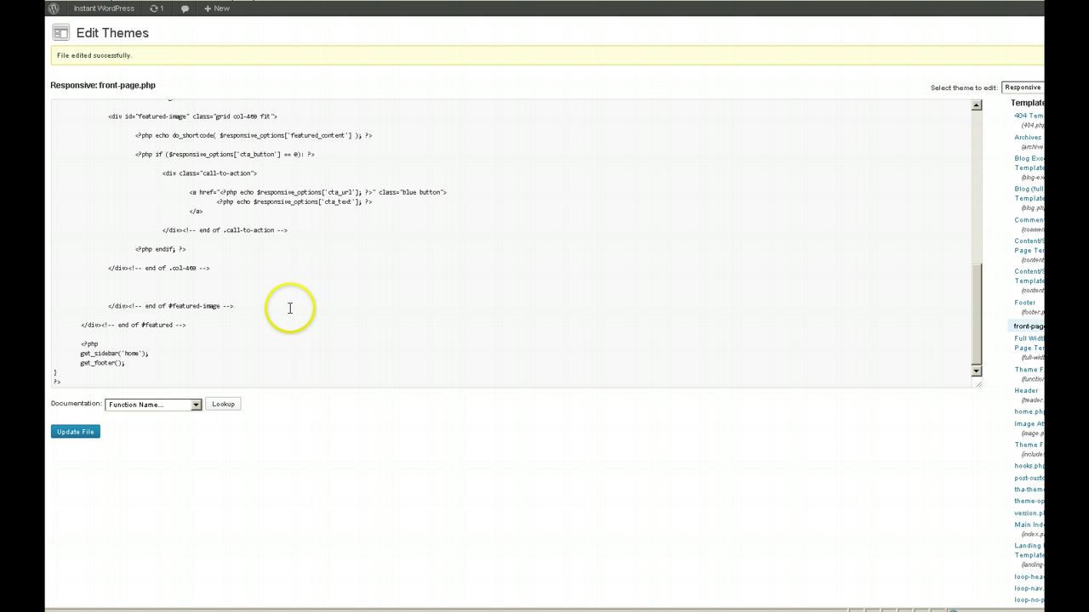
Change col-460 to col-940 in the featured-image div's class and in the closing div's comment
{"action": "scroll", "coordinate": [289, 308], "scroll_direction": "up", "scroll_amount": 2}
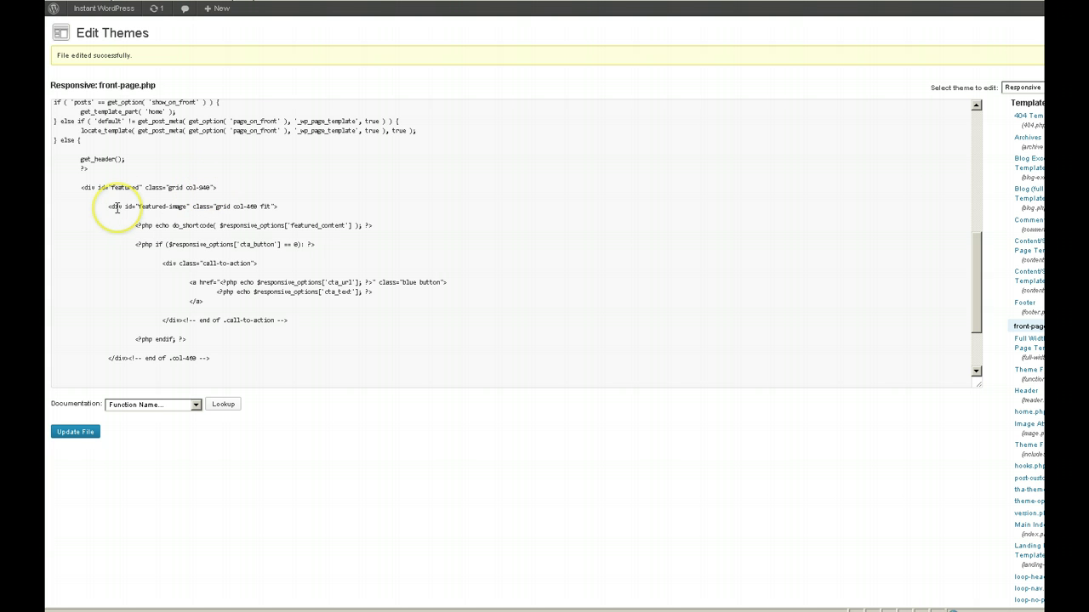
{"action": "left_click", "coordinate": [246, 207]}
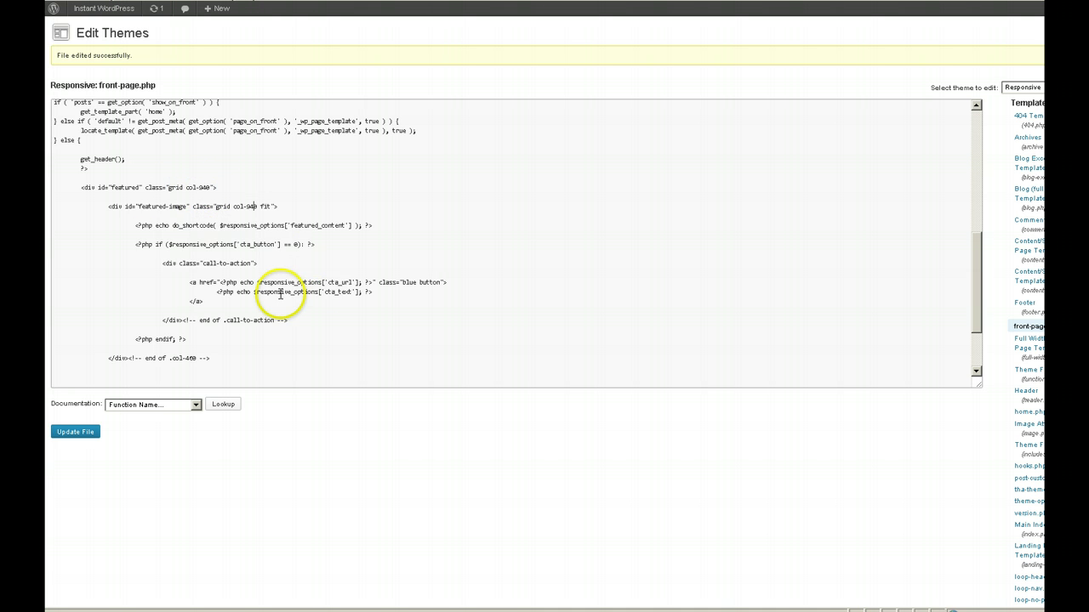
{"action": "scroll", "coordinate": [280, 294], "scroll_direction": "down", "scroll_amount": 3}
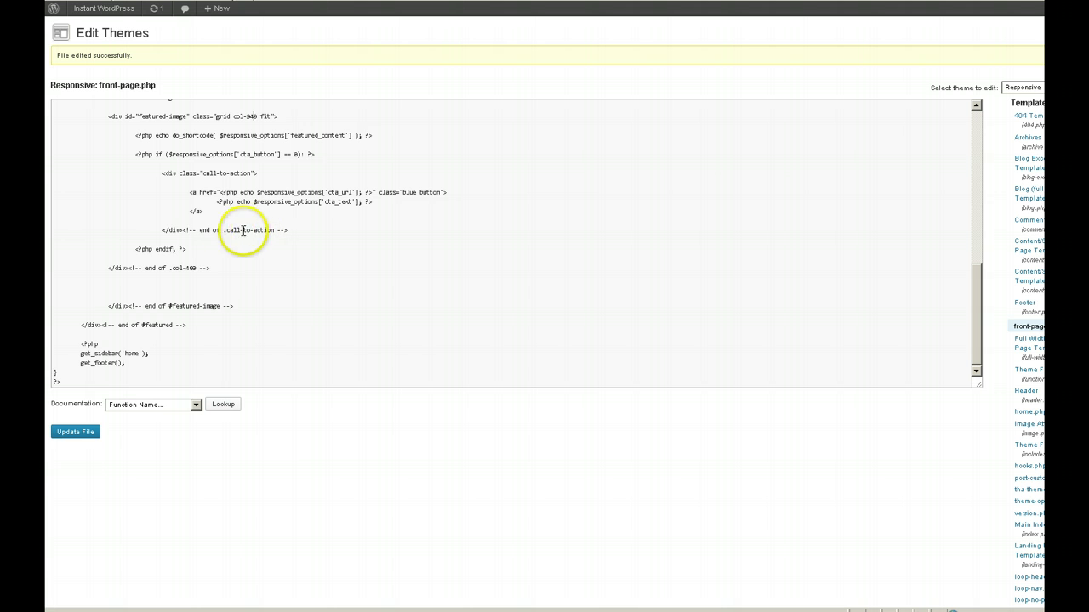
{"action": "left_click", "coordinate": [185, 268]}
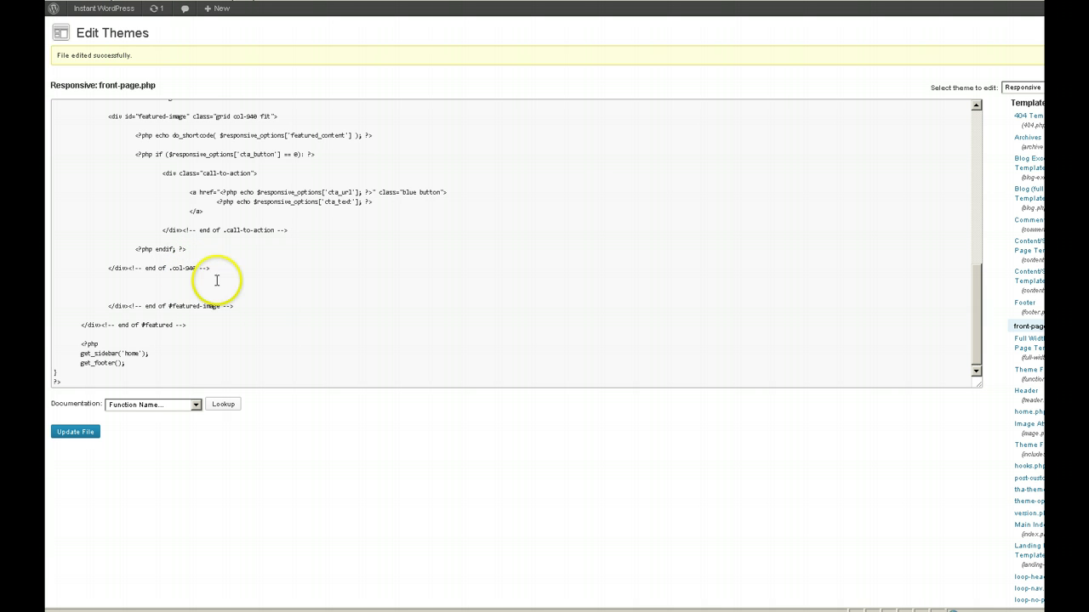
Save the edited front-page.php, check the full-width featured area on the site's front page and return to the theme editor
{"action": "scroll", "coordinate": [289, 304], "scroll_direction": "up", "scroll_amount": 2}
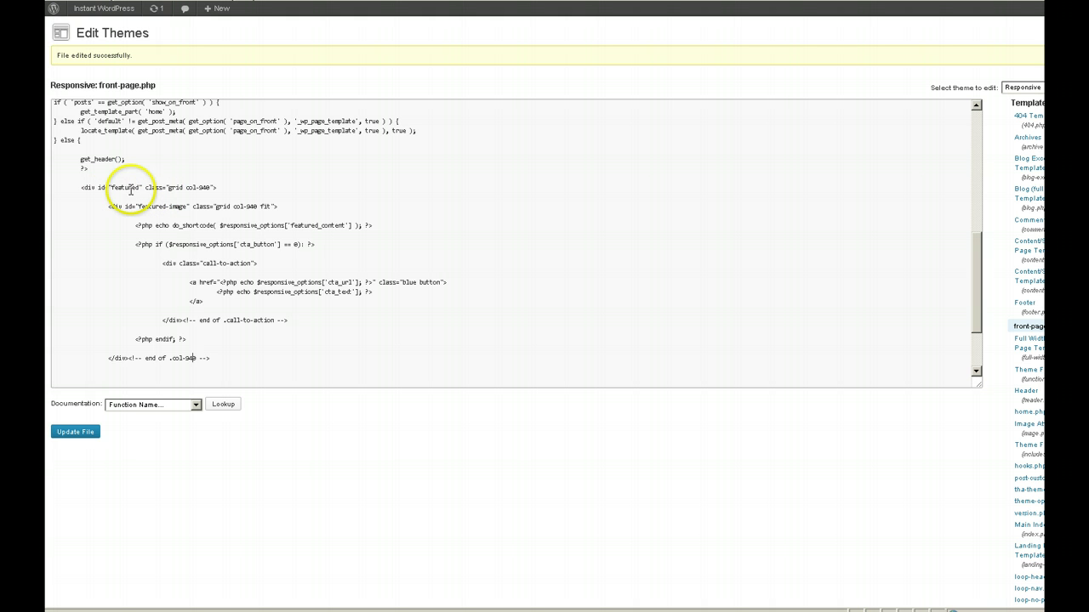
{"action": "left_click", "coordinate": [76, 432]}
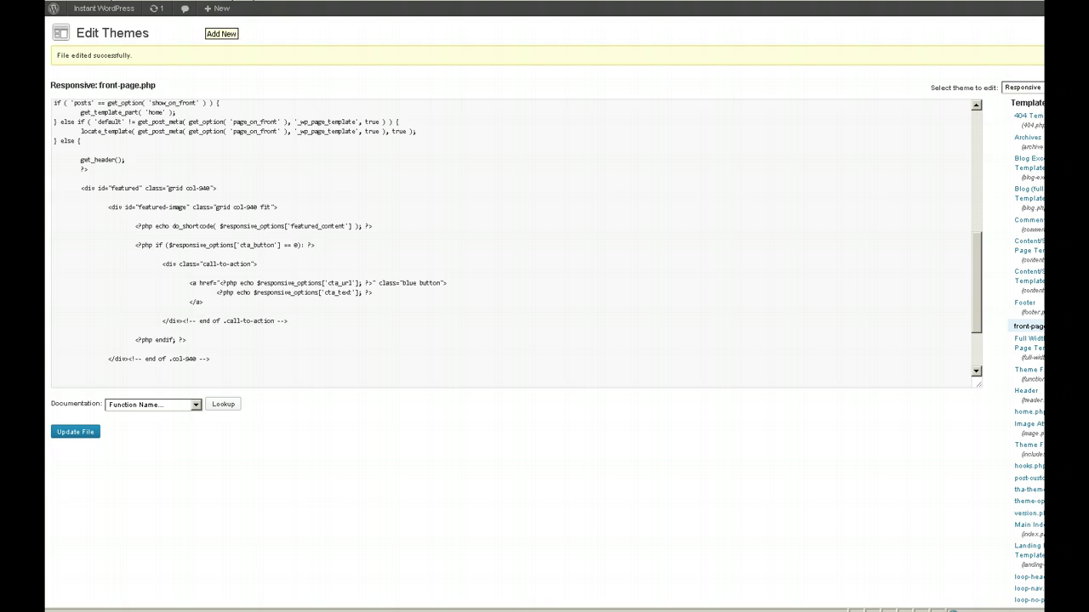
{"action": "left_click", "coordinate": [221, 34]}
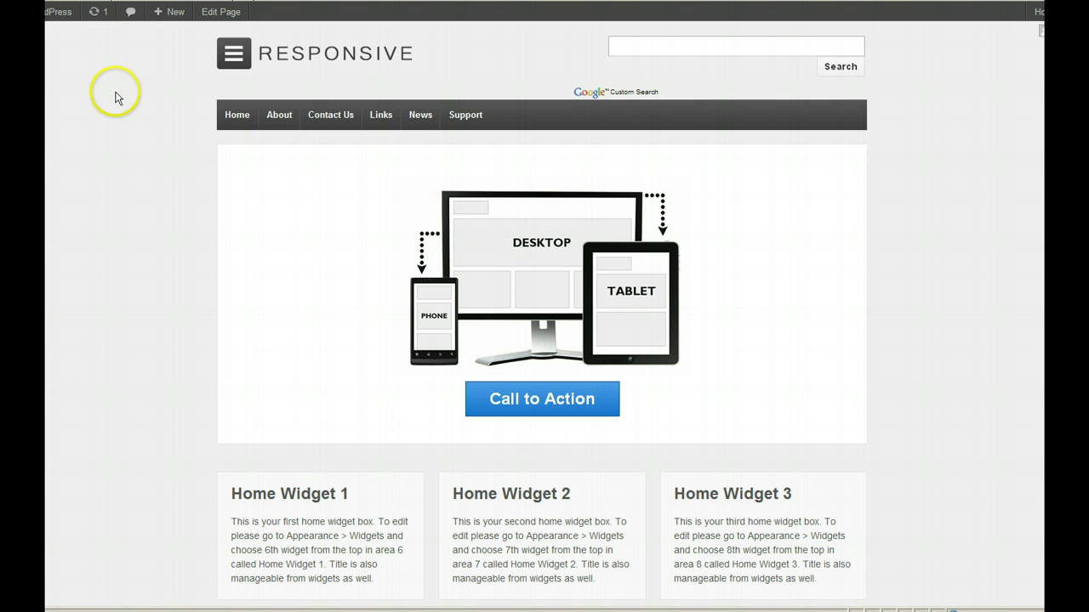
{"action": "left_click", "coordinate": [127, 1]}
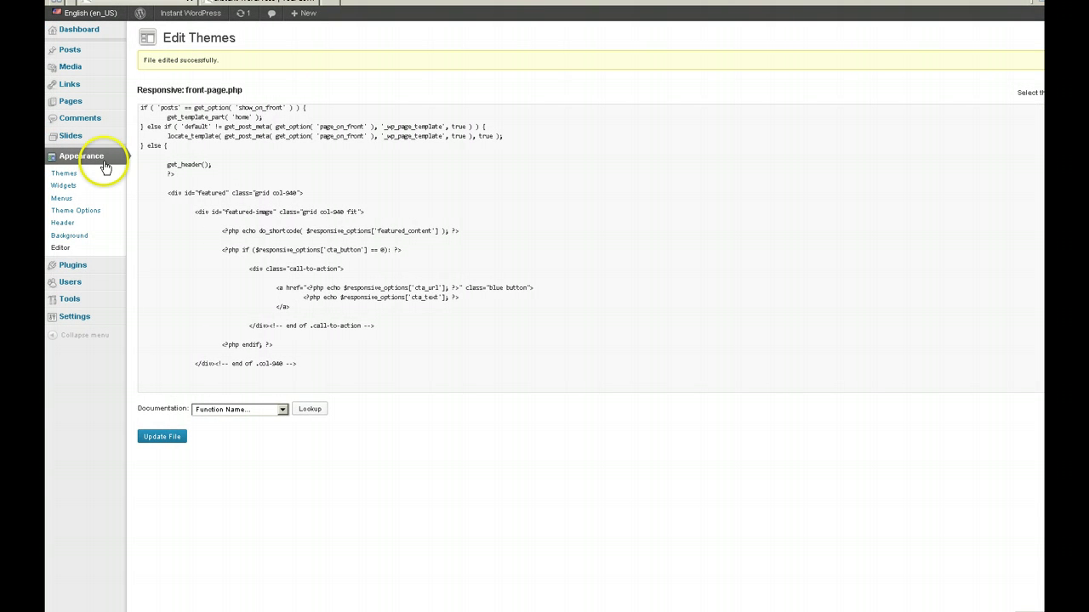
Open the list of installed plugins and look over the Meteor Slides entry
{"action": "mouse_move", "coordinate": [85, 268]}
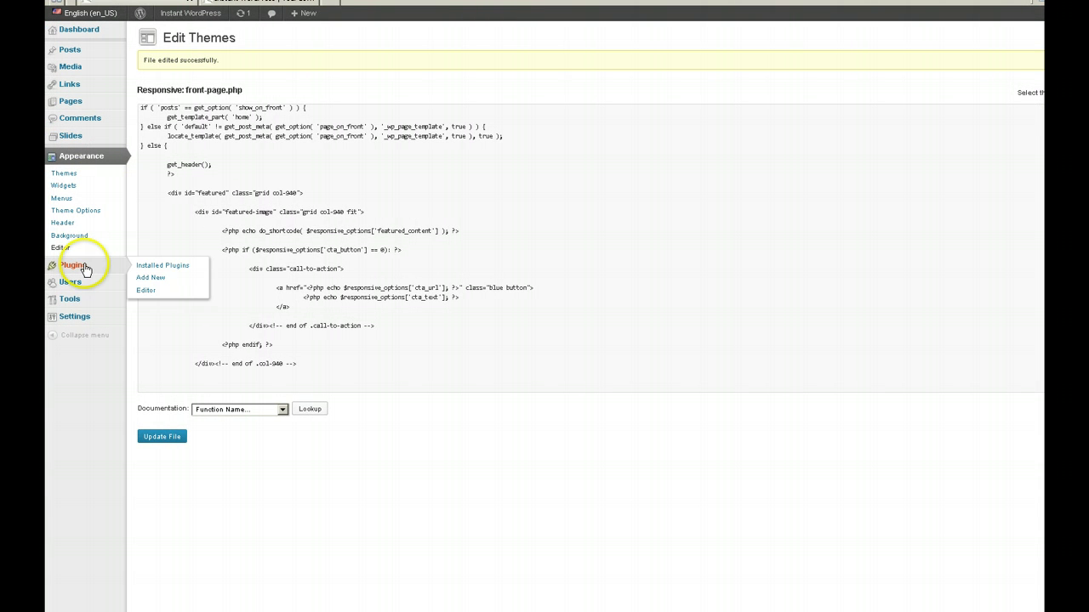
{"action": "left_click", "coordinate": [162, 265]}
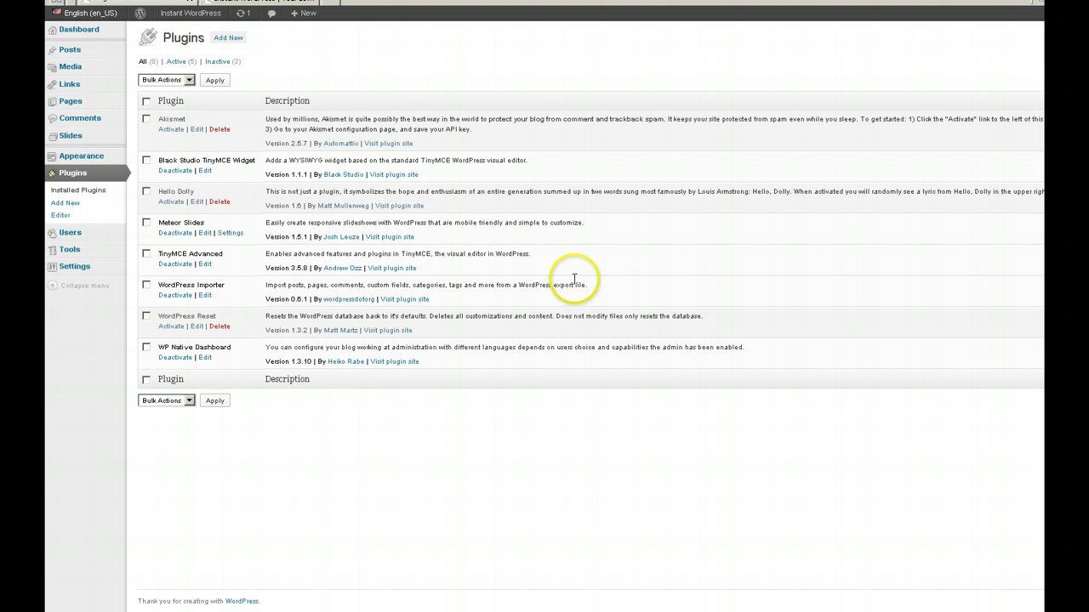
{"action": "left_click", "coordinate": [188, 233]}
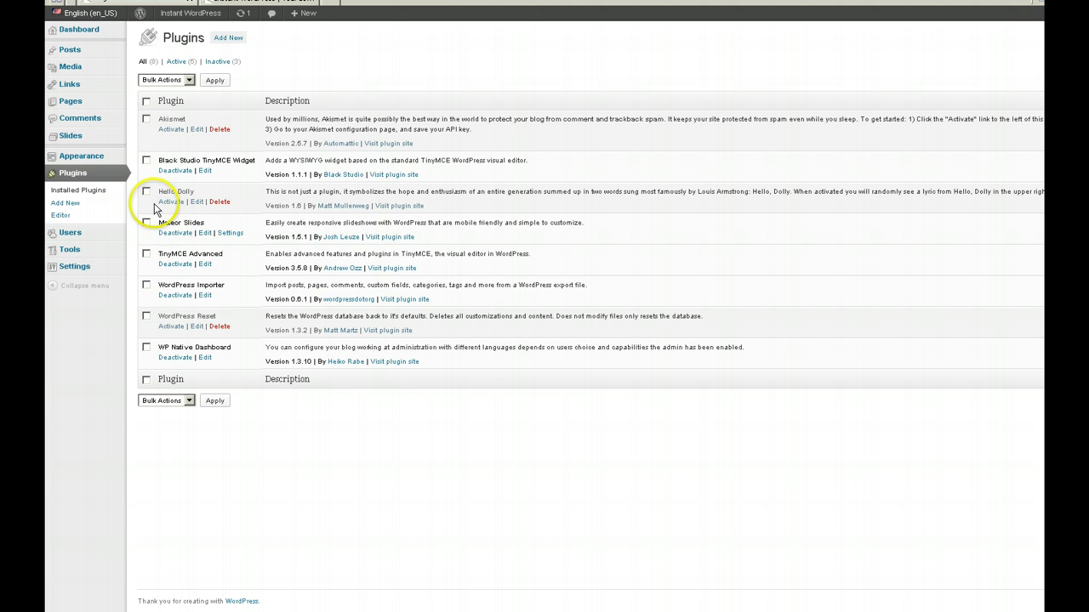
In the Meteor Slides settings, set the slideshow quantity to 2 slides and save the changes
{"action": "left_click", "coordinate": [71, 136]}
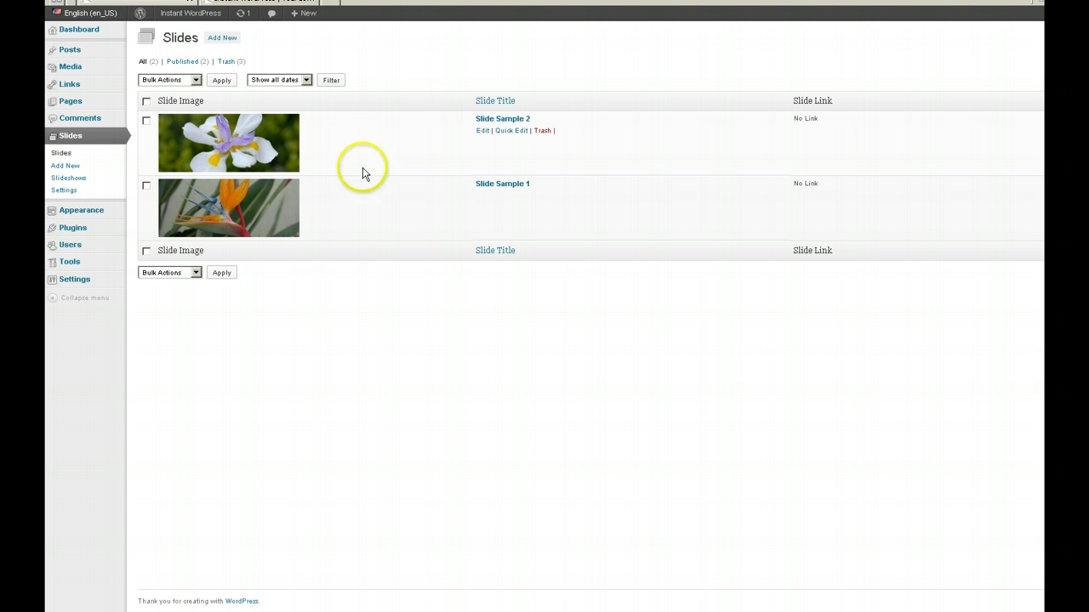
{"action": "left_click", "coordinate": [64, 189]}
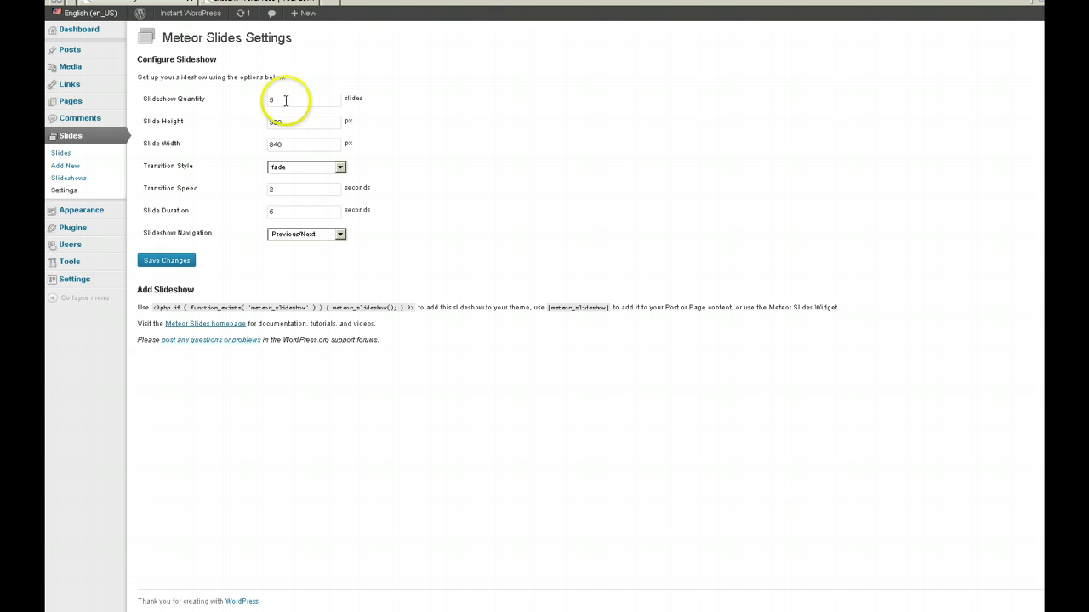
{"action": "left_click_drag", "start_coordinate": [273, 99], "coordinate": [243, 102]}
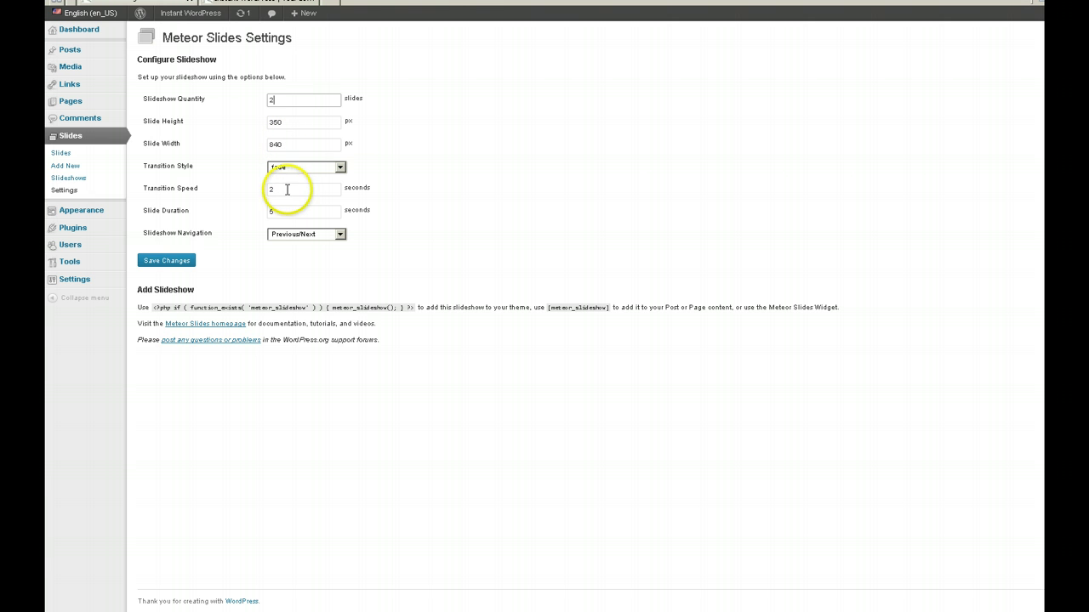
{"action": "left_click", "coordinate": [182, 260]}
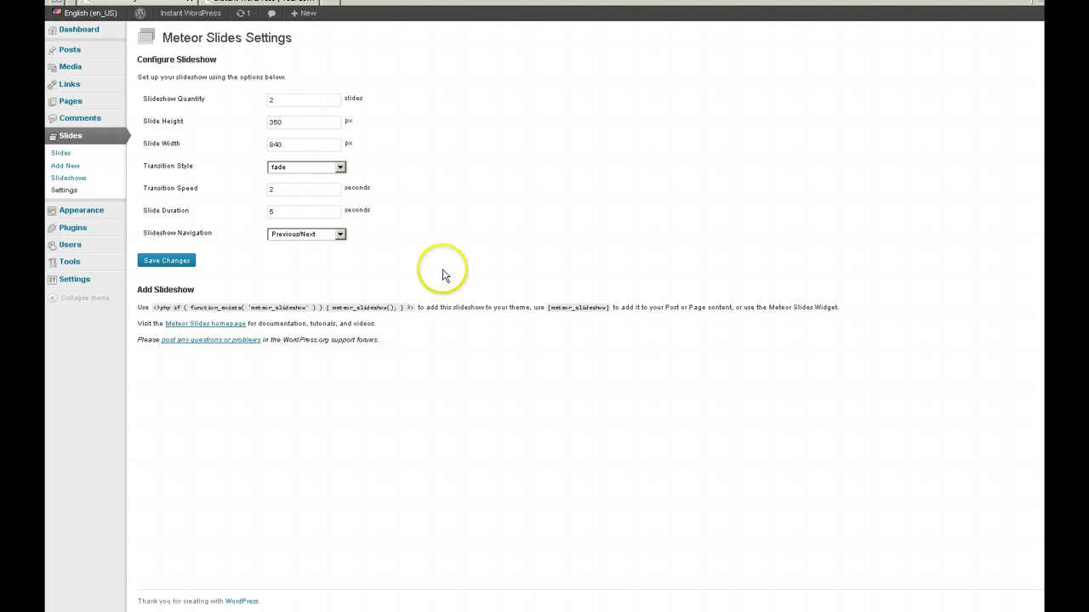
Look at the list of slideshows, and copy the [meteor_slideshow] shortcode from the Meteor Slides settings
{"action": "left_click", "coordinate": [68, 177]}
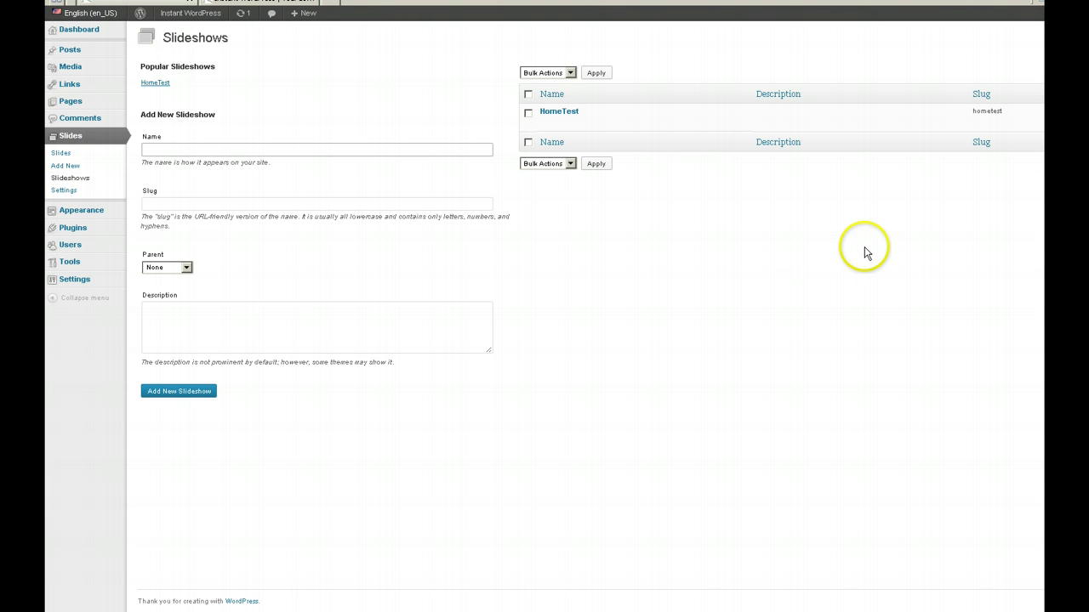
{"action": "mouse_move", "coordinate": [989, 122]}
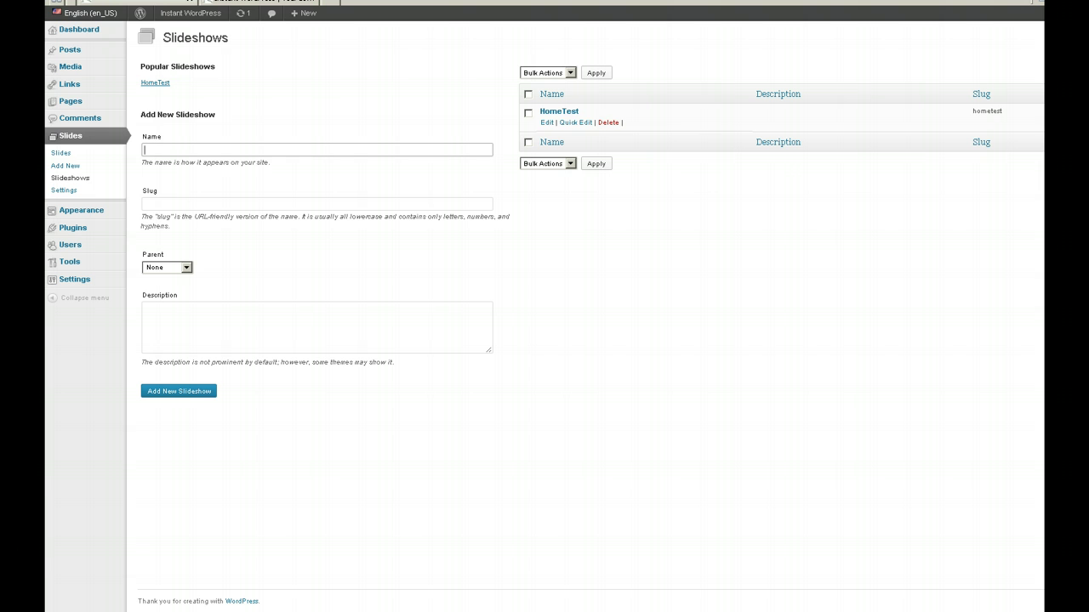
{"action": "left_click", "coordinate": [61, 189]}
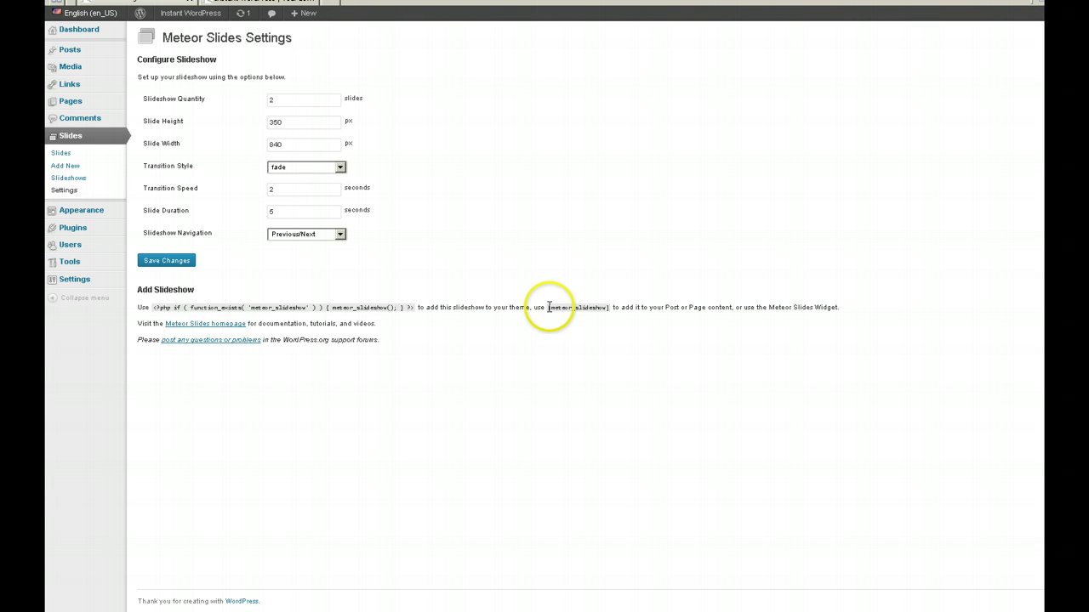
{"action": "left_click_drag", "start_coordinate": [548, 307], "coordinate": [555, 308]}
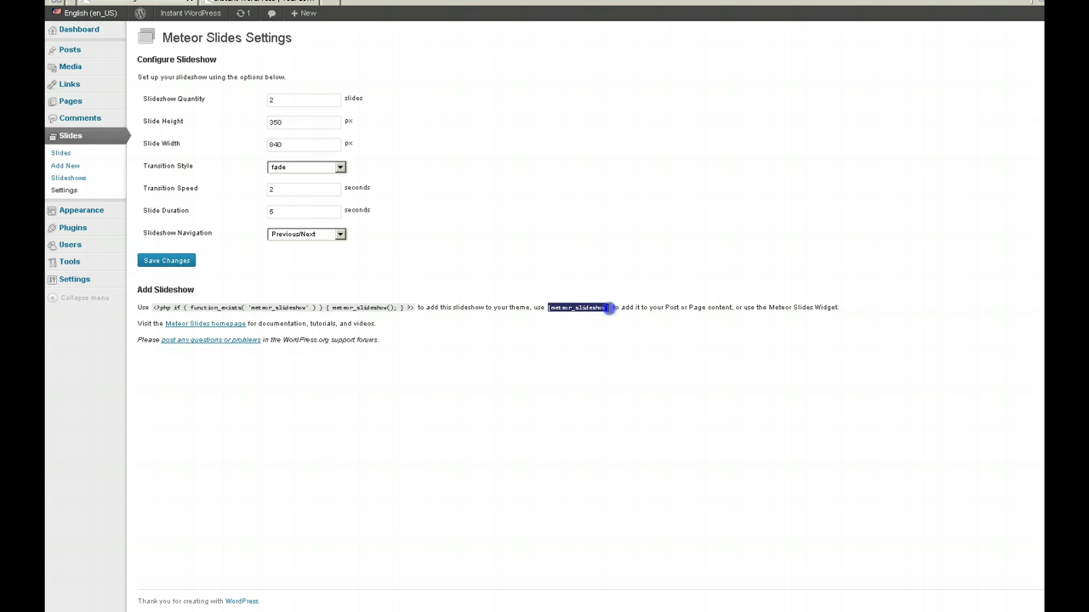
{"action": "left_click", "coordinate": [556, 266]}
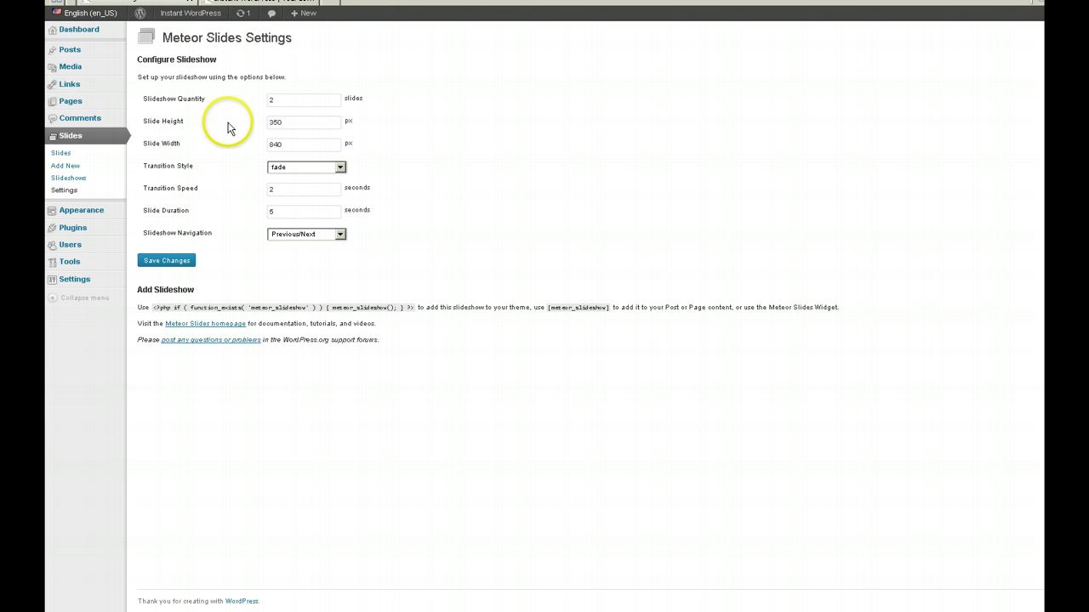
Open the Home Page section of the Responsive theme options and go to its Featured Content field
{"action": "mouse_move", "coordinate": [84, 216]}
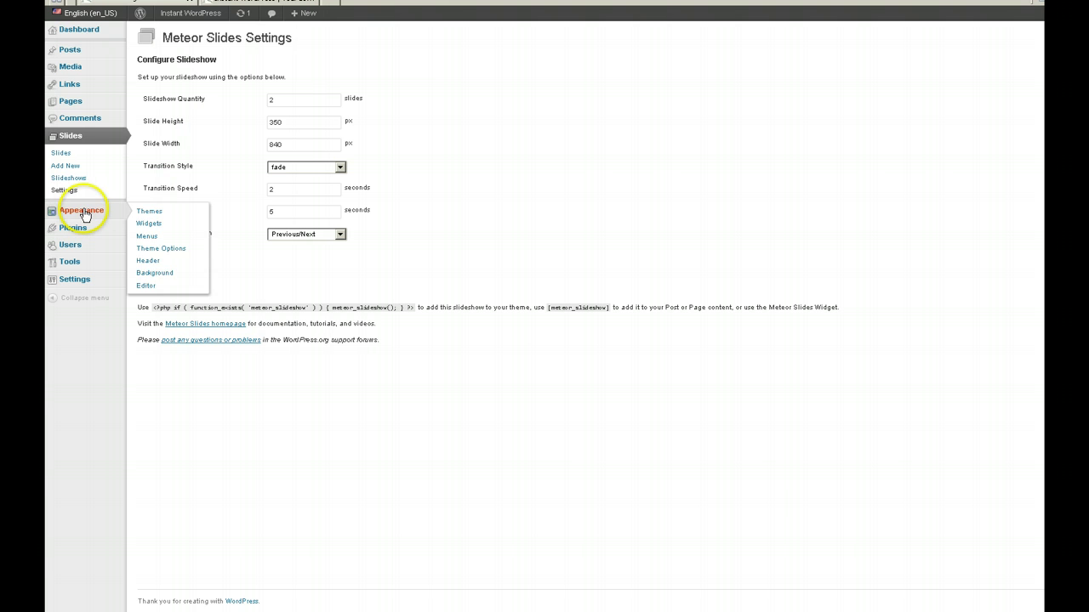
{"action": "left_click", "coordinate": [153, 247]}
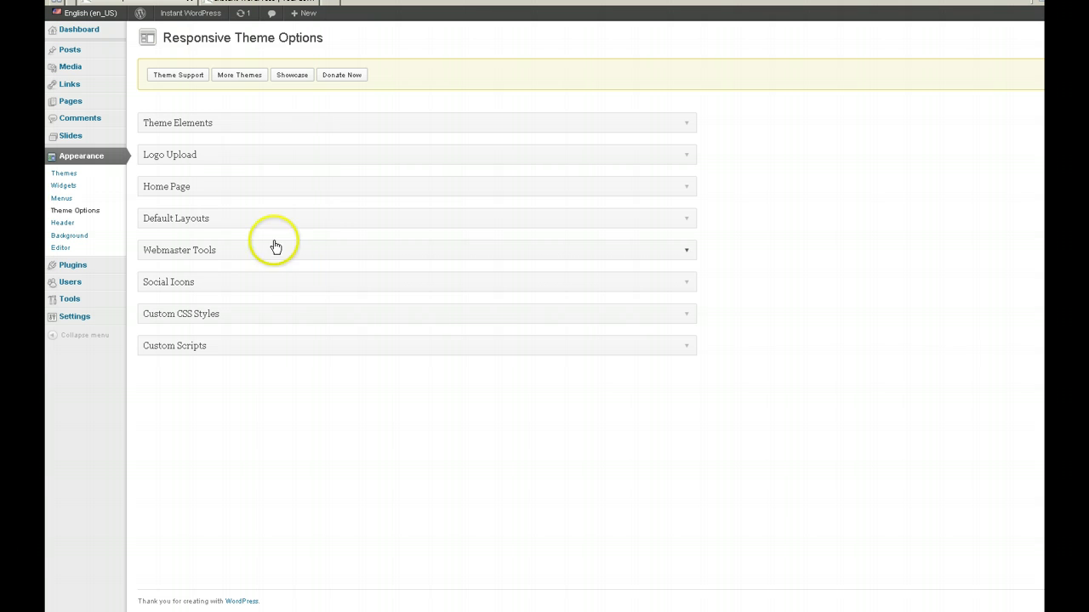
{"action": "left_click", "coordinate": [174, 186]}
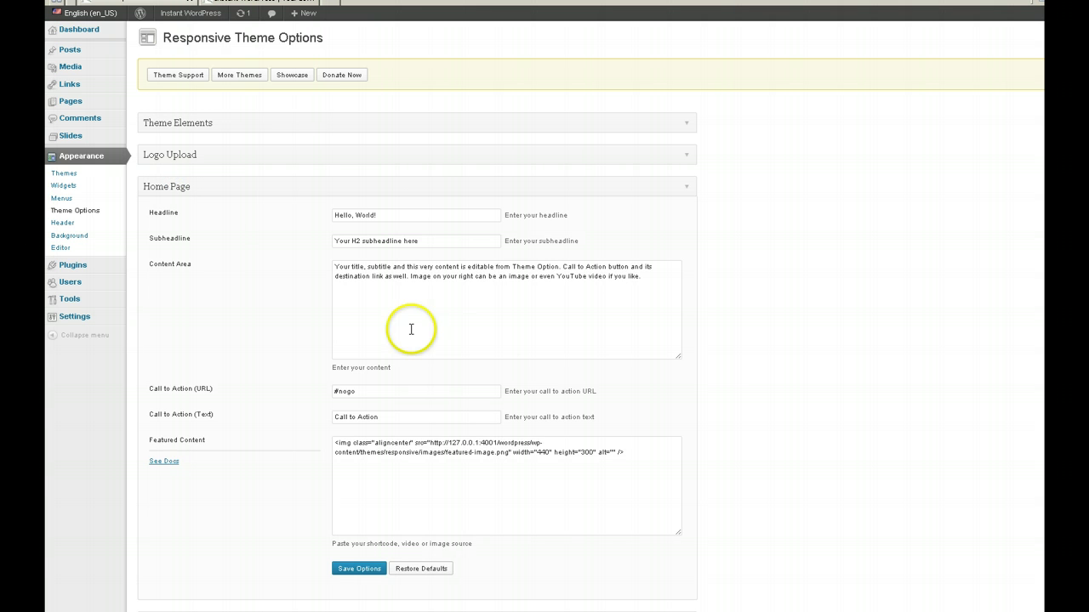
{"action": "scroll", "coordinate": [498, 332], "scroll_direction": "down", "scroll_amount": 3}
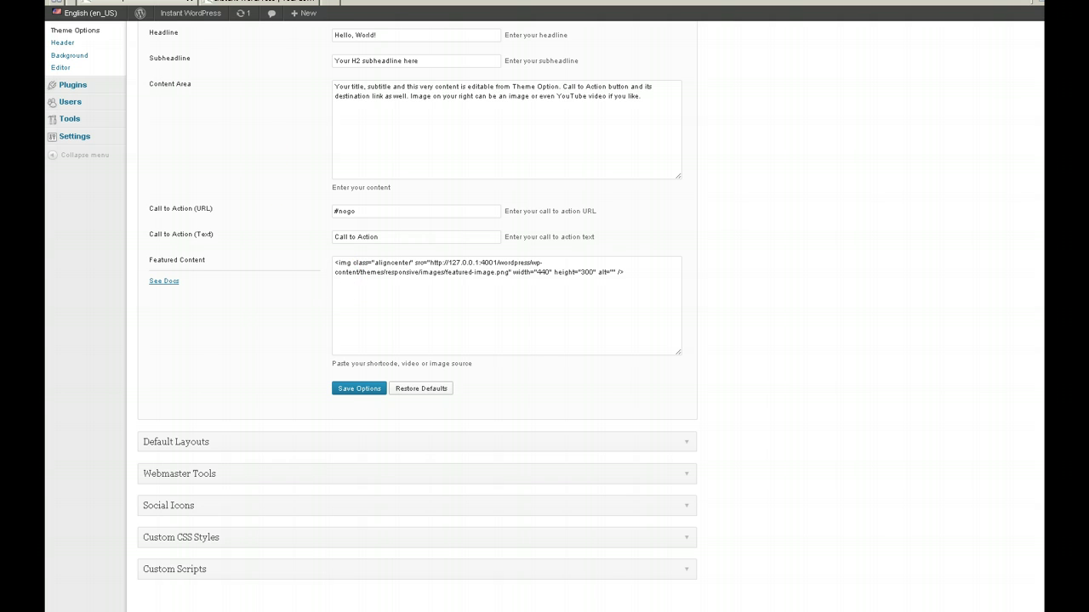
Compare the Featured Content image code in the theme options with the featured area on the site's front page
{"action": "left_click", "coordinate": [262, 2]}
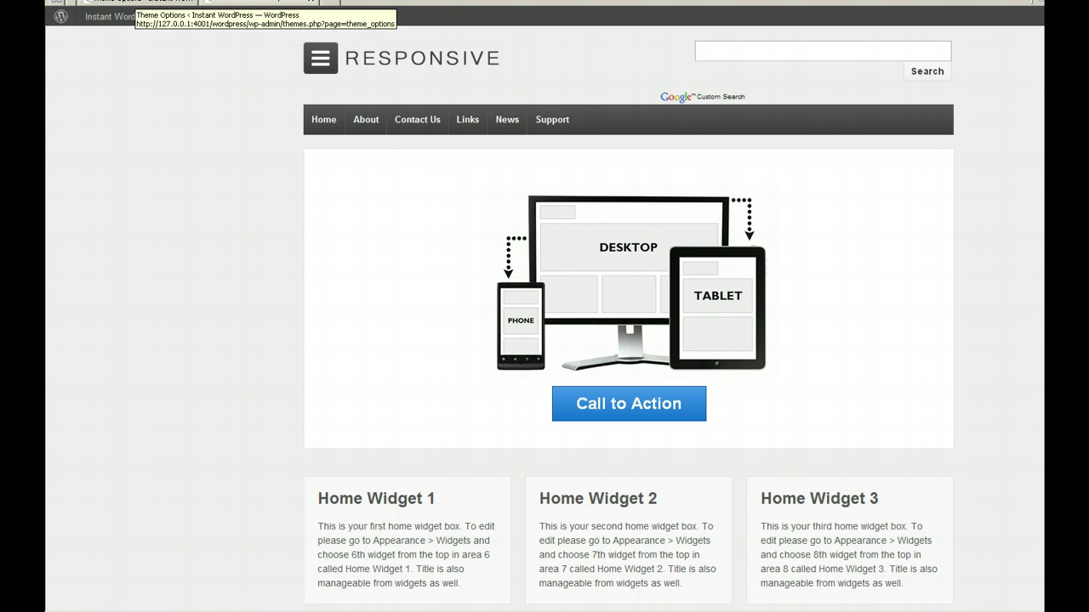
{"action": "left_click", "coordinate": [138, 2]}
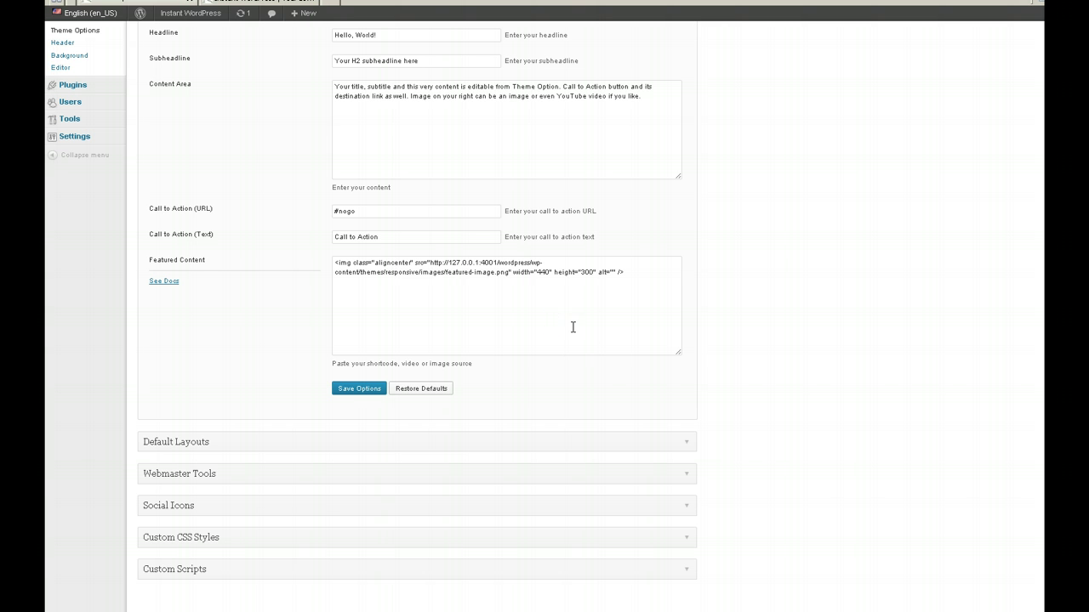
{"action": "left_click", "coordinate": [546, 316]}
{"action": "left_click", "coordinate": [543, 319]}
{"action": "left_click", "coordinate": [544, 317]}
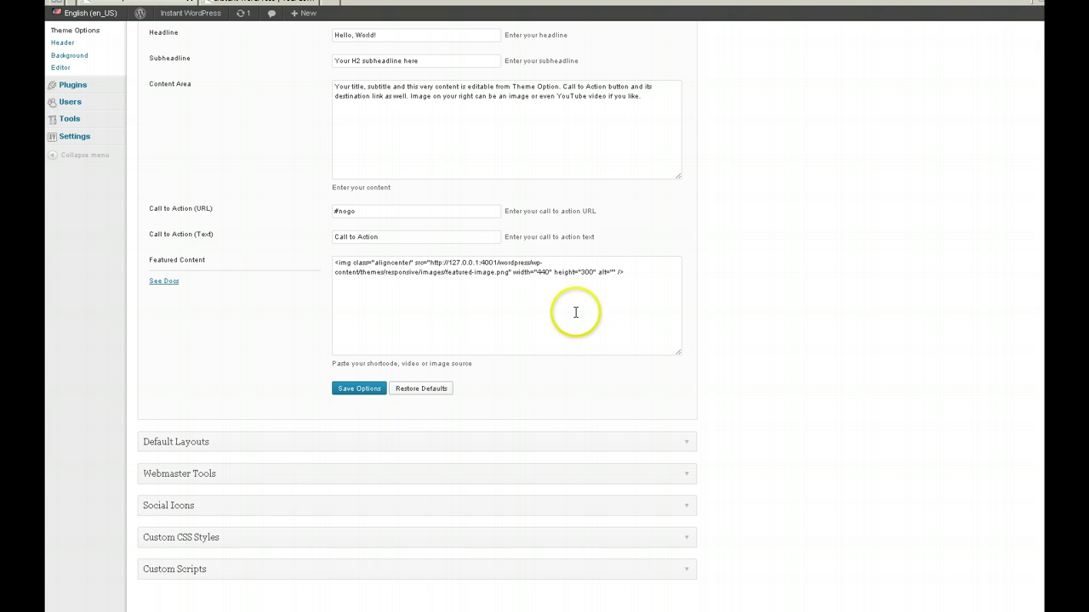
{"action": "left_click", "coordinate": [629, 271]}
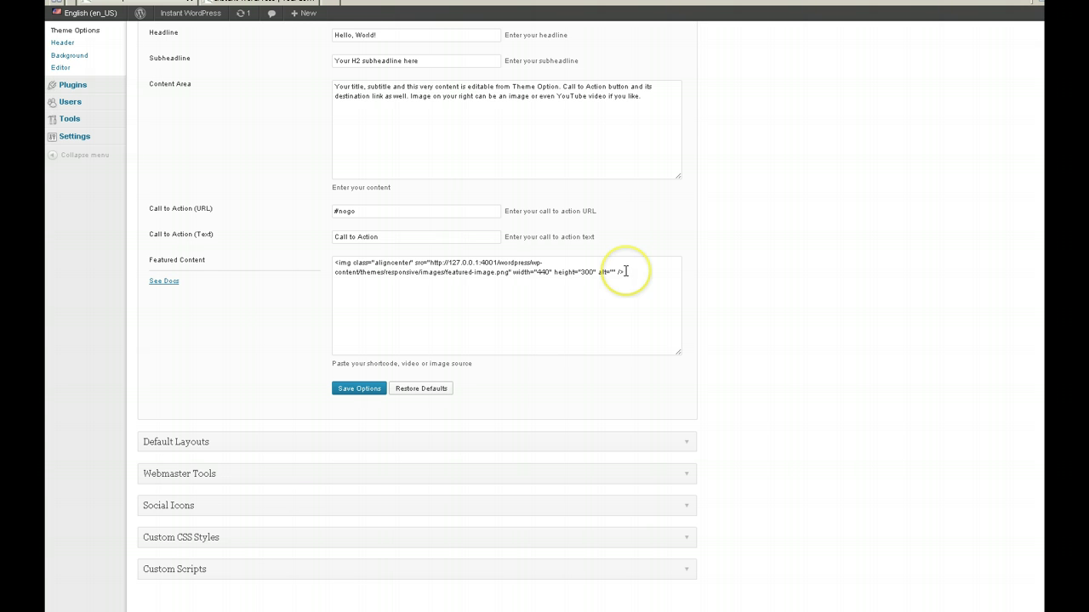
{"action": "left_click", "coordinate": [259, 2]}
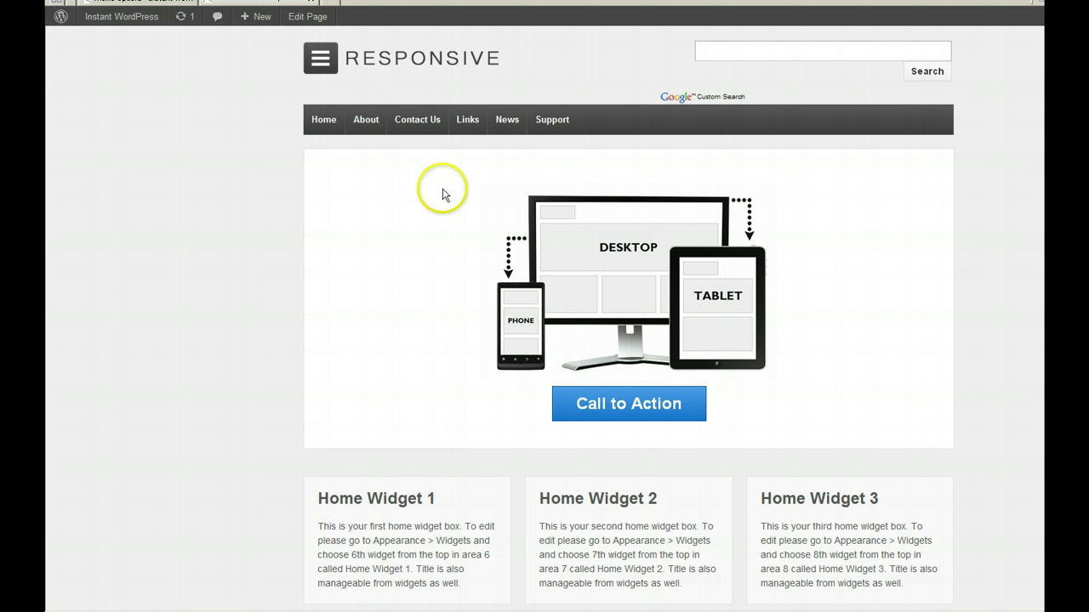
{"action": "left_click", "coordinate": [141, 2]}
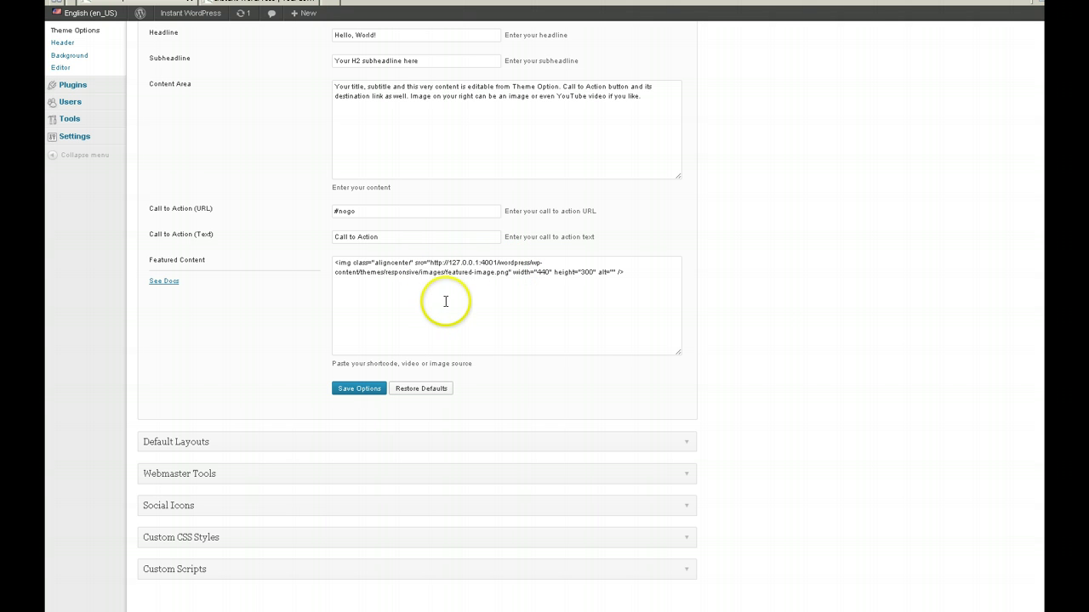
Replace the Featured Content image code with the [meteor_slideshow] shortcode and save the theme options
{"action": "left_click_drag", "start_coordinate": [624, 271], "coordinate": [334, 266]}
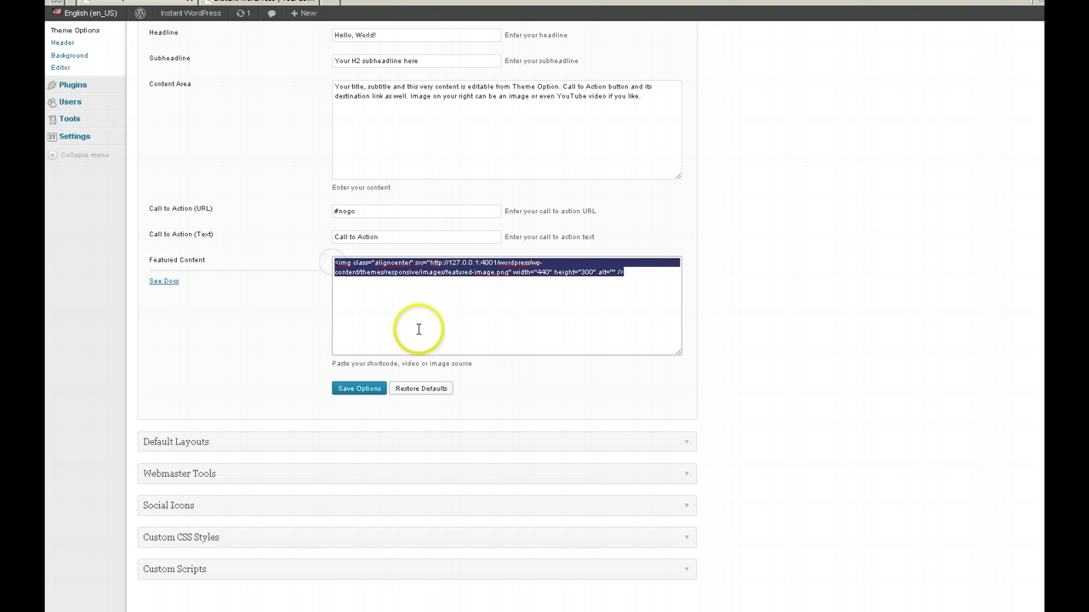
{"action": "key", "text": "Delete"}
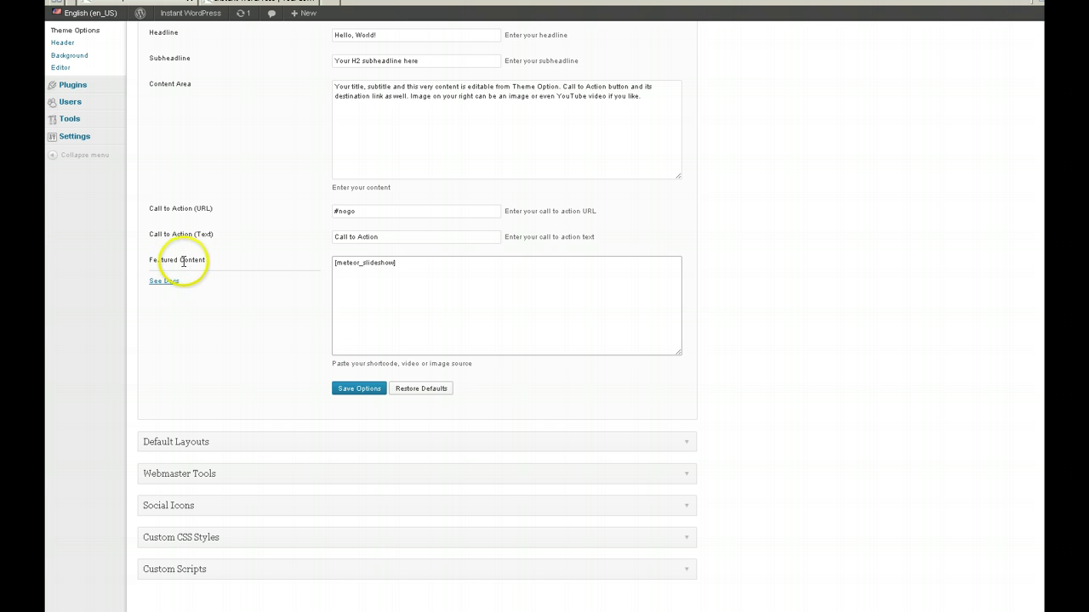
{"action": "left_click", "coordinate": [351, 392]}
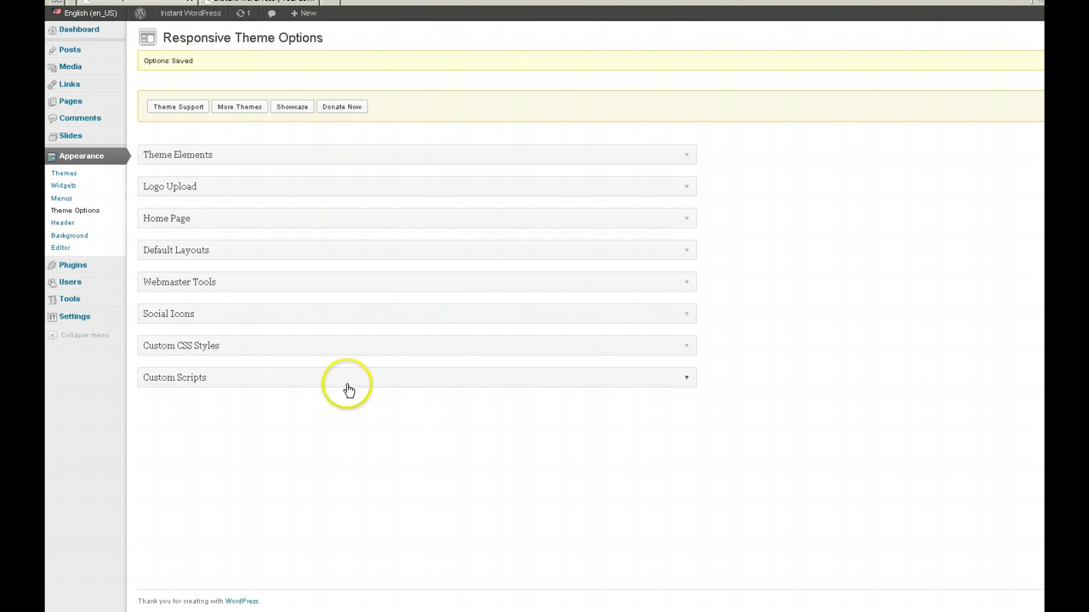
Review the featured-image code in front-page.php, and reload the site's front page to check the slideshow in the featured area
{"action": "left_click", "coordinate": [61, 249]}
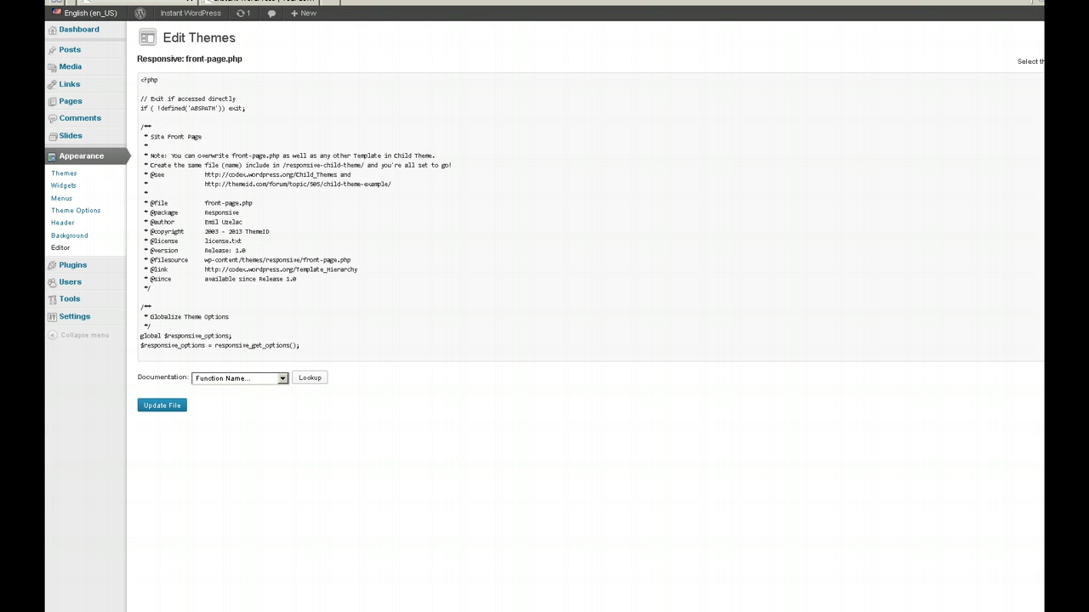
{"action": "scroll", "coordinate": [713, 275], "scroll_direction": "down", "scroll_amount": 6}
{"action": "scroll", "coordinate": [712, 275], "scroll_direction": "down", "scroll_amount": 3}
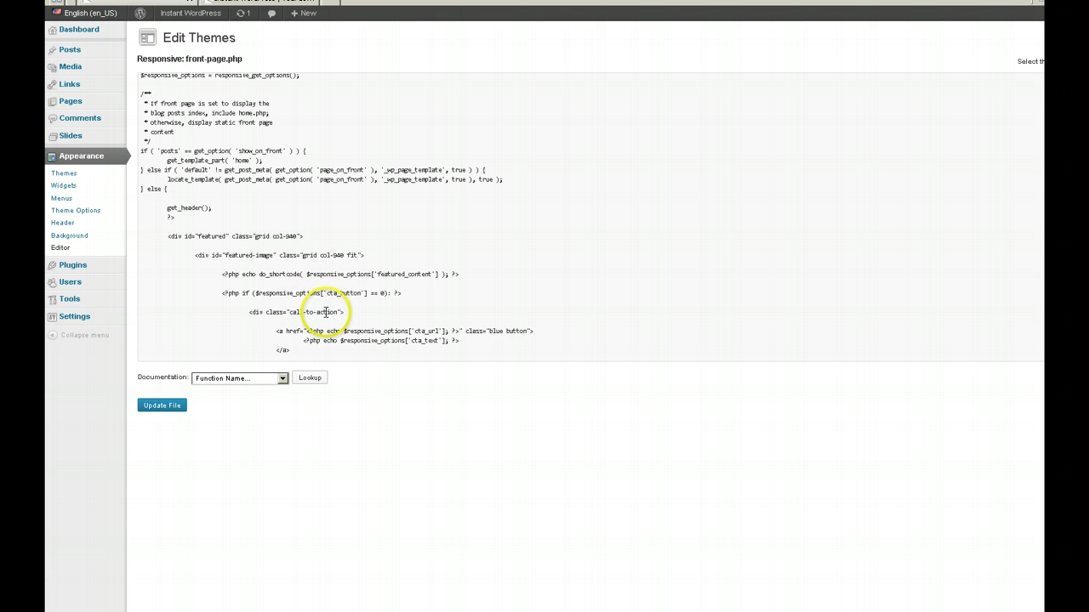
{"action": "left_click", "coordinate": [261, 2]}
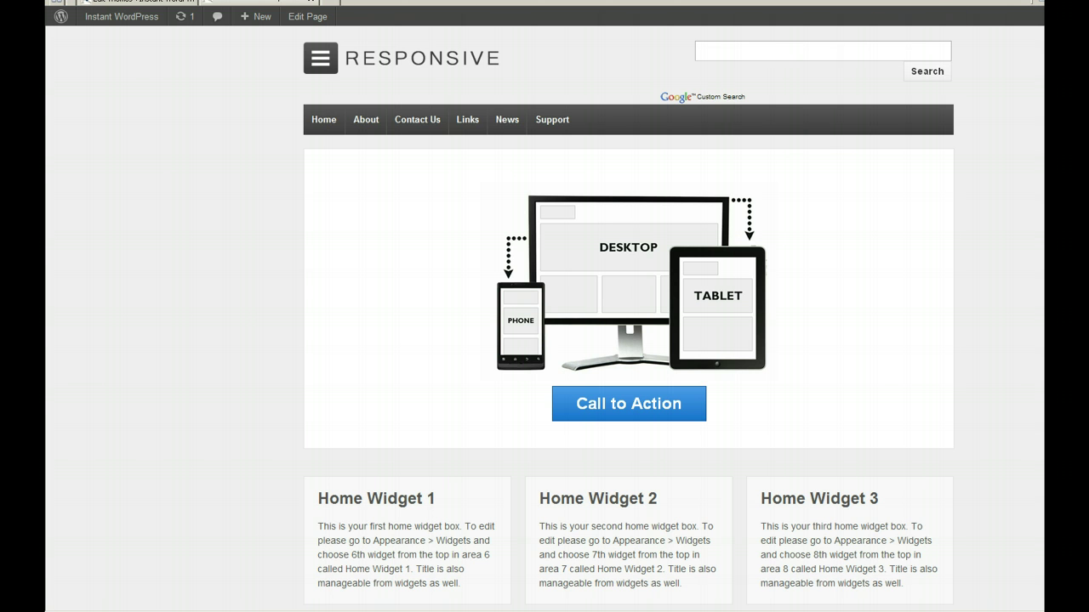
{"action": "key", "text": "F5"}
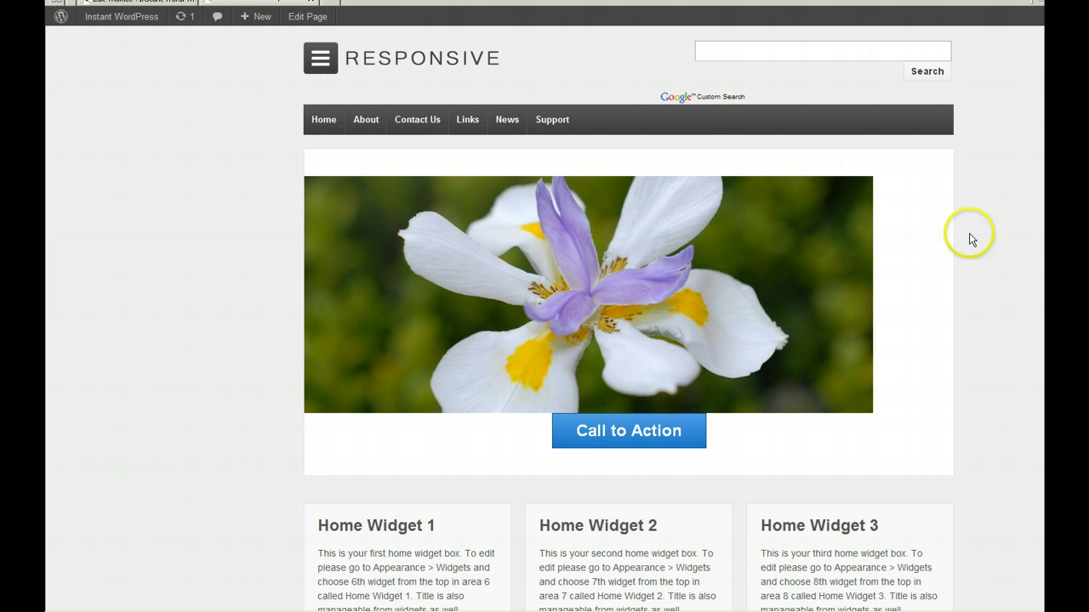
Wrap the [meteor_slideshow] shortcode in the Home Page Featured Content field with <div align="center"> and </div>, and save the theme options
{"action": "left_click", "coordinate": [862, 296]}
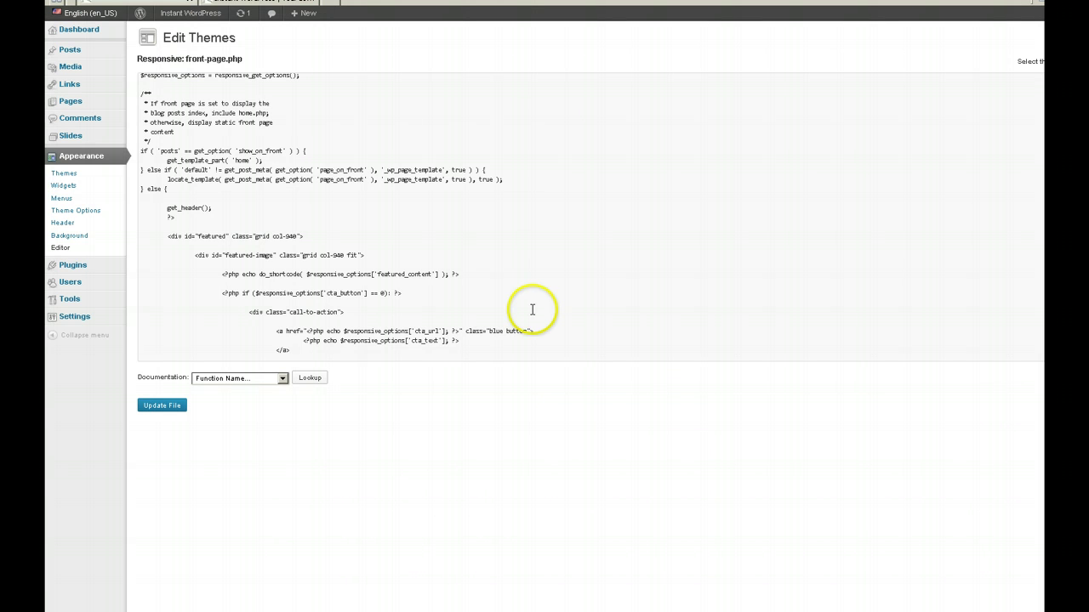
{"action": "left_click", "coordinate": [96, 213]}
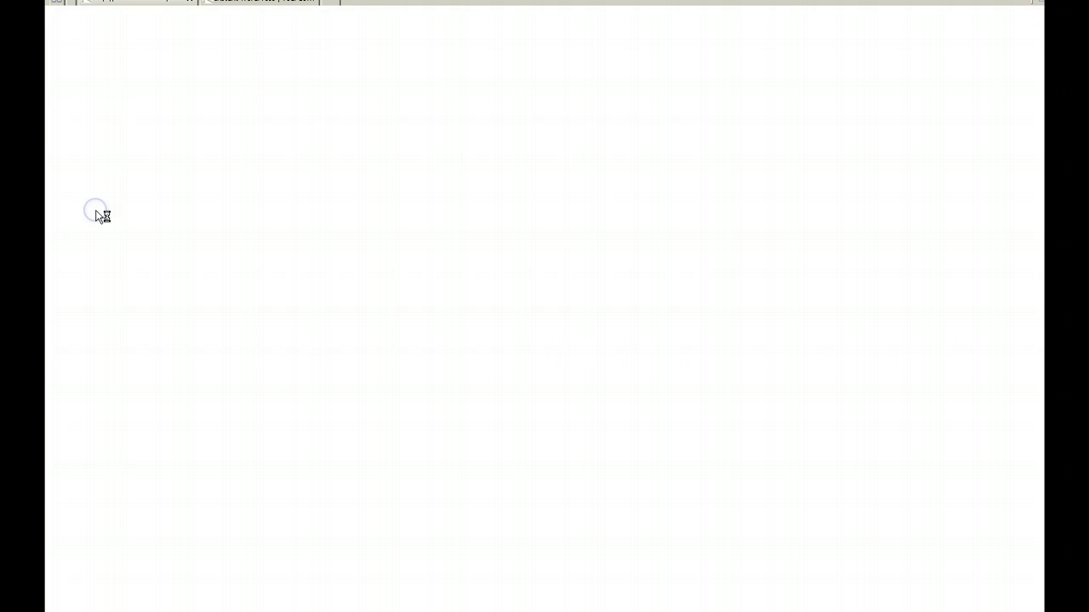
{"action": "left_click", "coordinate": [173, 188]}
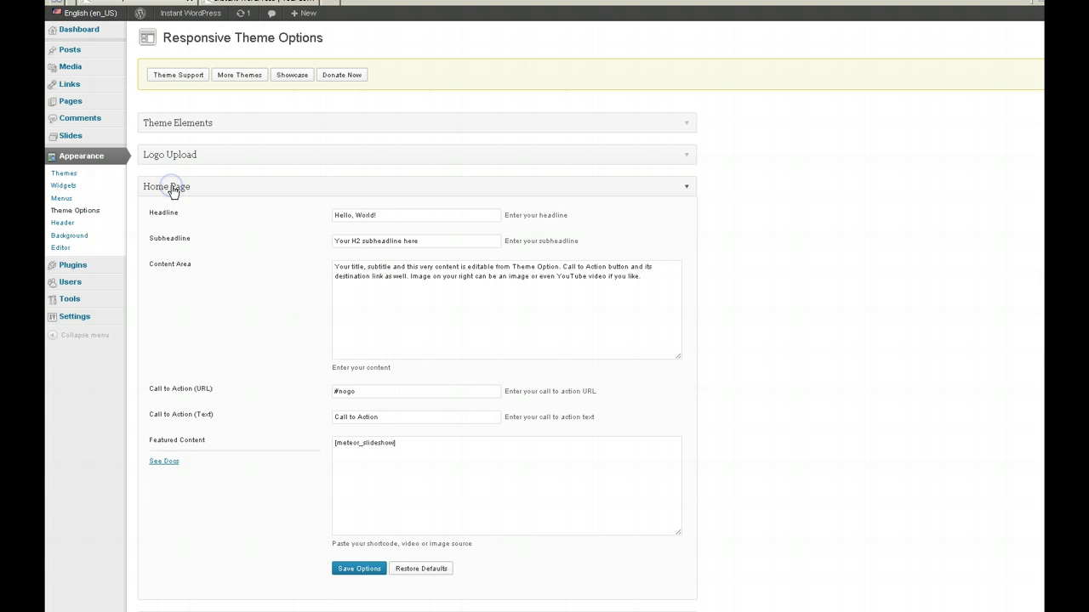
{"action": "left_click", "coordinate": [334, 442]}
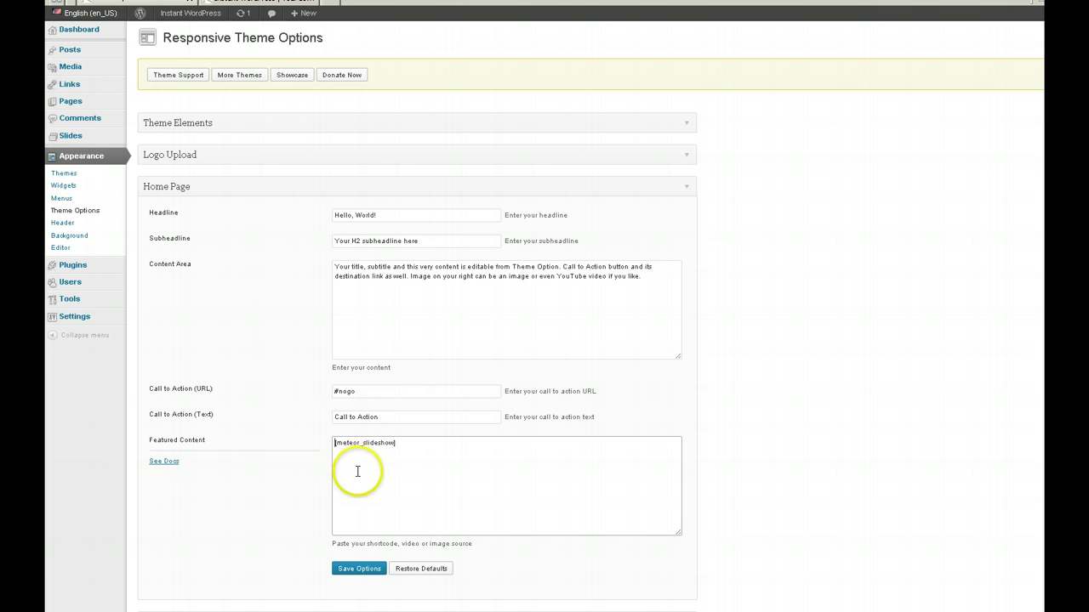
{"action": "type", "text": "s"}
{"action": "left_click", "coordinate": [461, 440]}
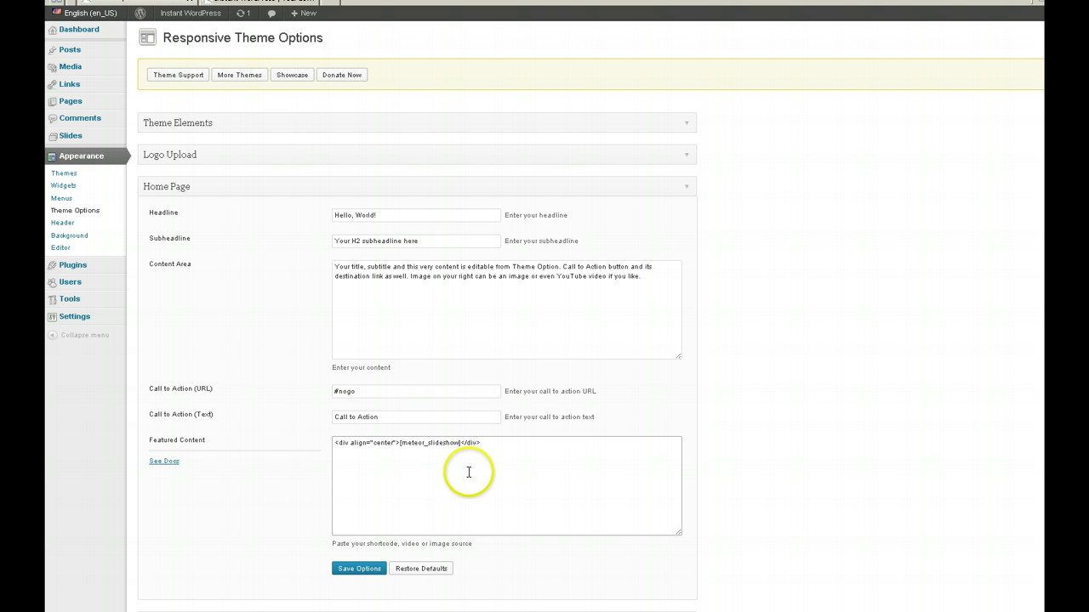
{"action": "left_click", "coordinate": [359, 569]}
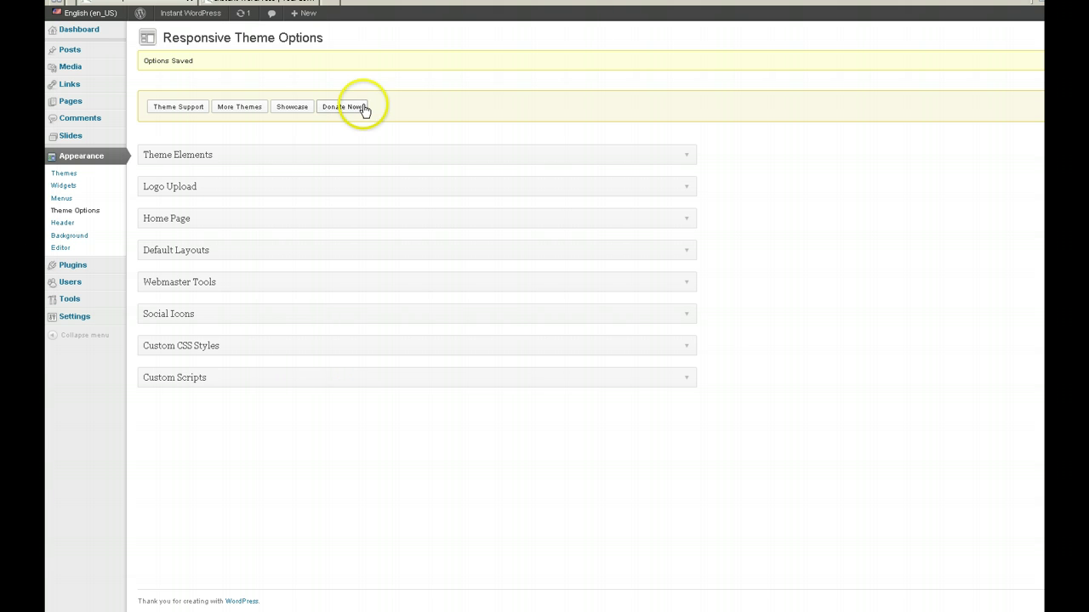
Check the slideshow's alignment and navigation on the site's front page against the Featured Content code, and look over the rest of the page
{"action": "left_click", "coordinate": [289, 2]}
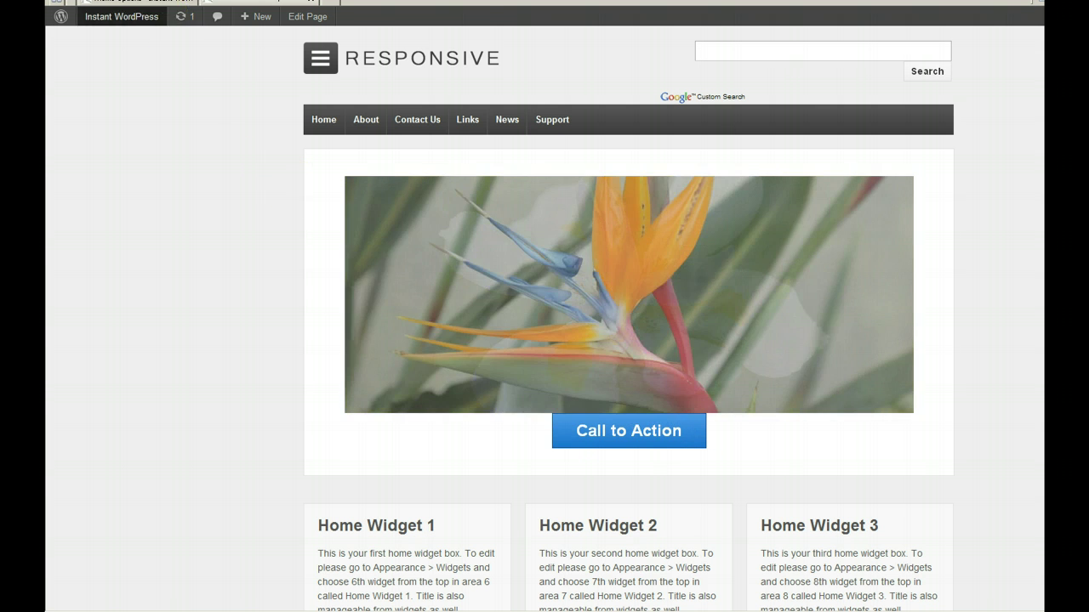
{"action": "left_click", "coordinate": [140, 4]}
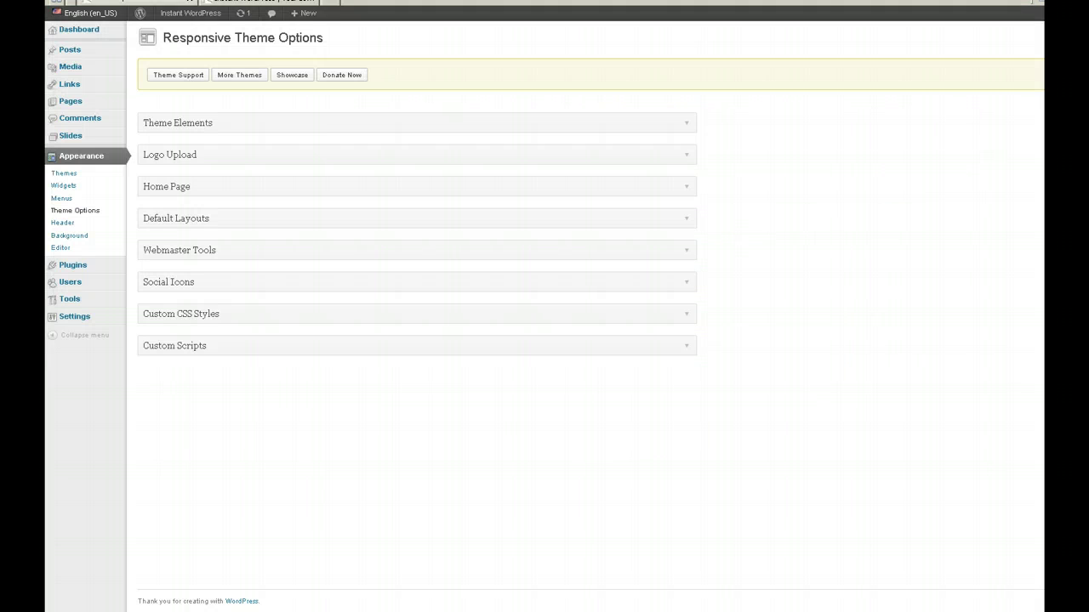
{"action": "left_click", "coordinate": [158, 189]}
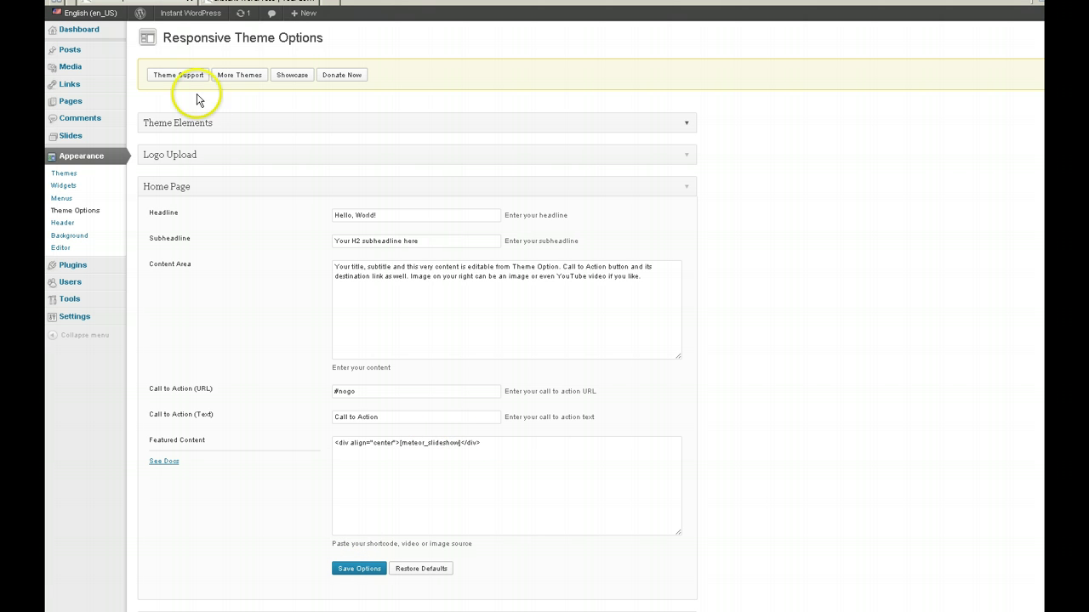
{"action": "left_click", "coordinate": [244, 6]}
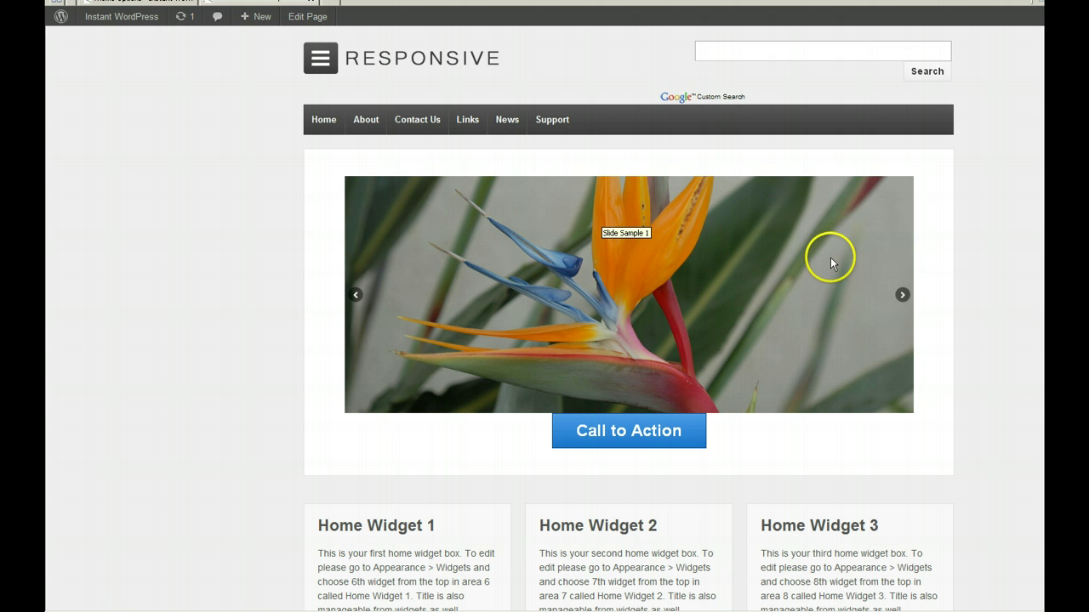
{"action": "left_click", "coordinate": [900, 294]}
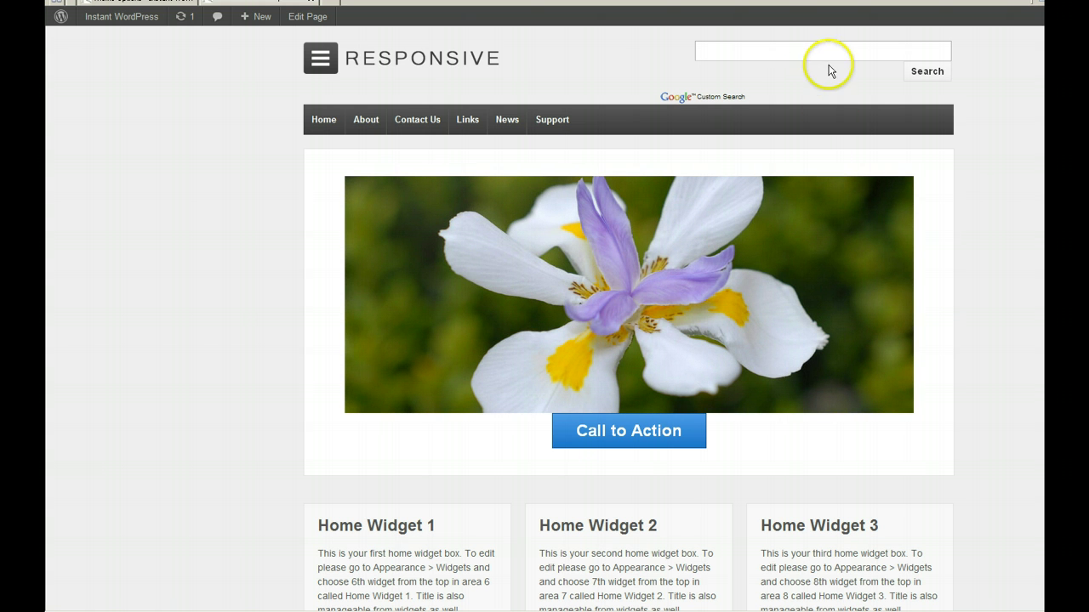
{"action": "mouse_move", "coordinate": [758, 185]}
{"action": "scroll", "coordinate": [683, 309], "scroll_direction": "down", "scroll_amount": 3}
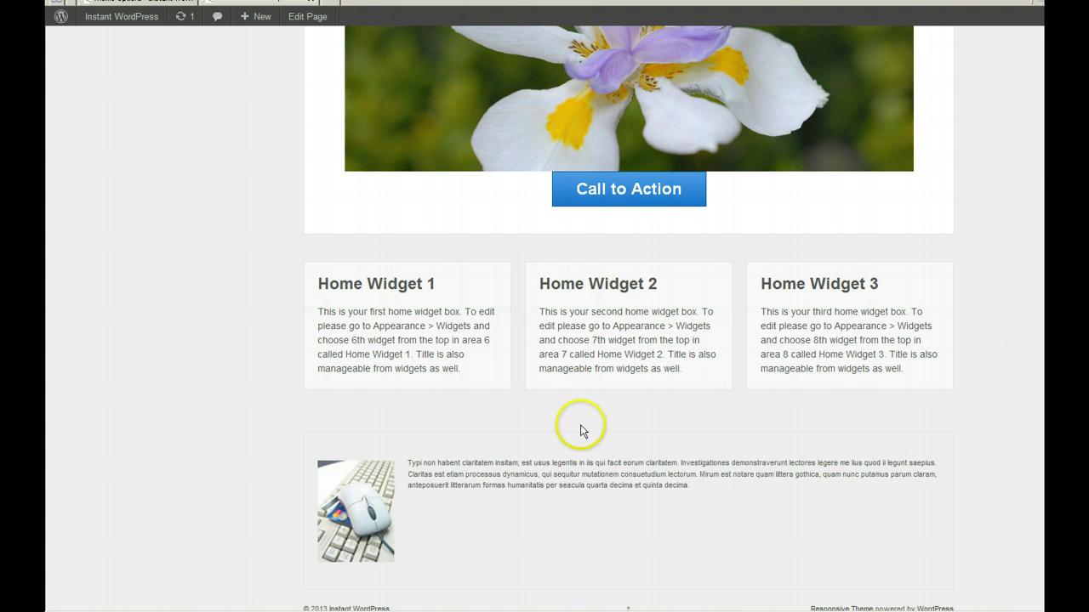
{"action": "scroll", "coordinate": [603, 437], "scroll_direction": "up", "scroll_amount": 3}
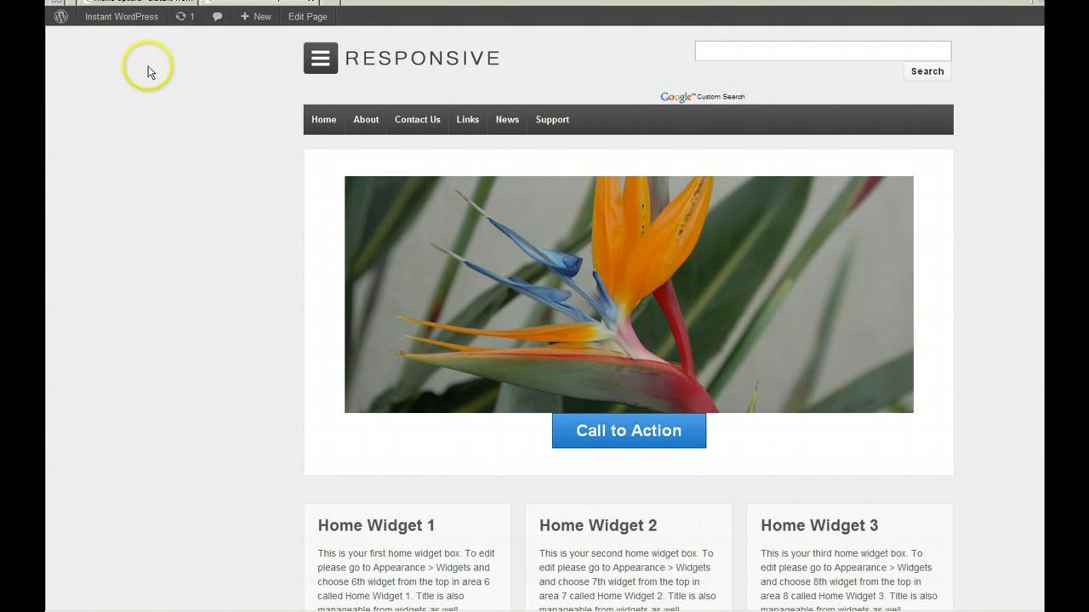
Insert the line <div><p></p></div> below the featured_content shortcode line in front-page.php and update the file
{"action": "left_click", "coordinate": [132, 3]}
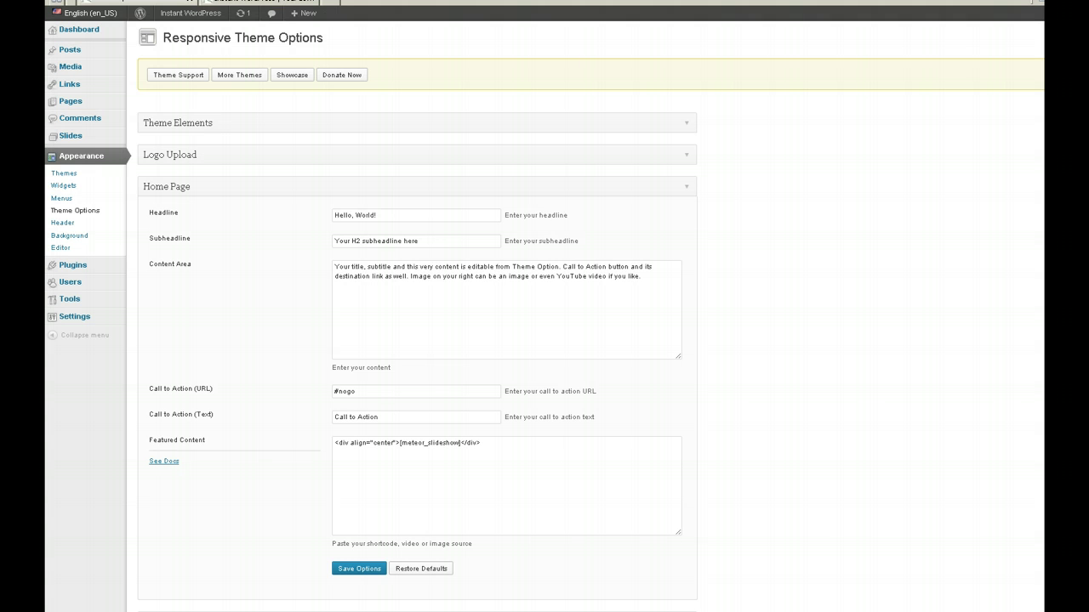
{"action": "left_click", "coordinate": [60, 248]}
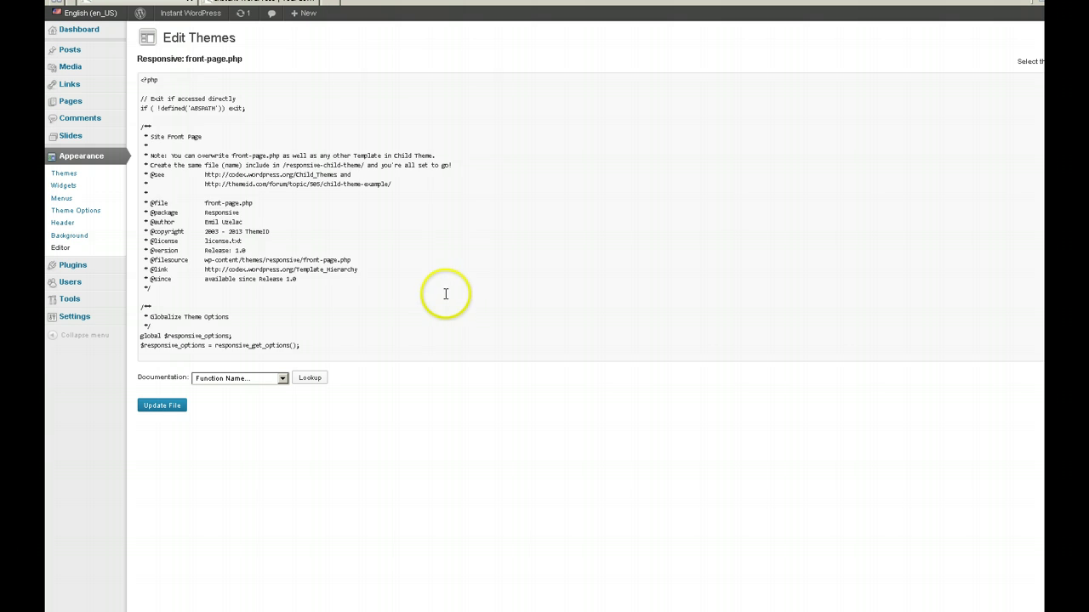
{"action": "scroll", "coordinate": [444, 295], "scroll_direction": "down", "scroll_amount": 5}
{"action": "scroll", "coordinate": [445, 293], "scroll_direction": "down", "scroll_amount": 3}
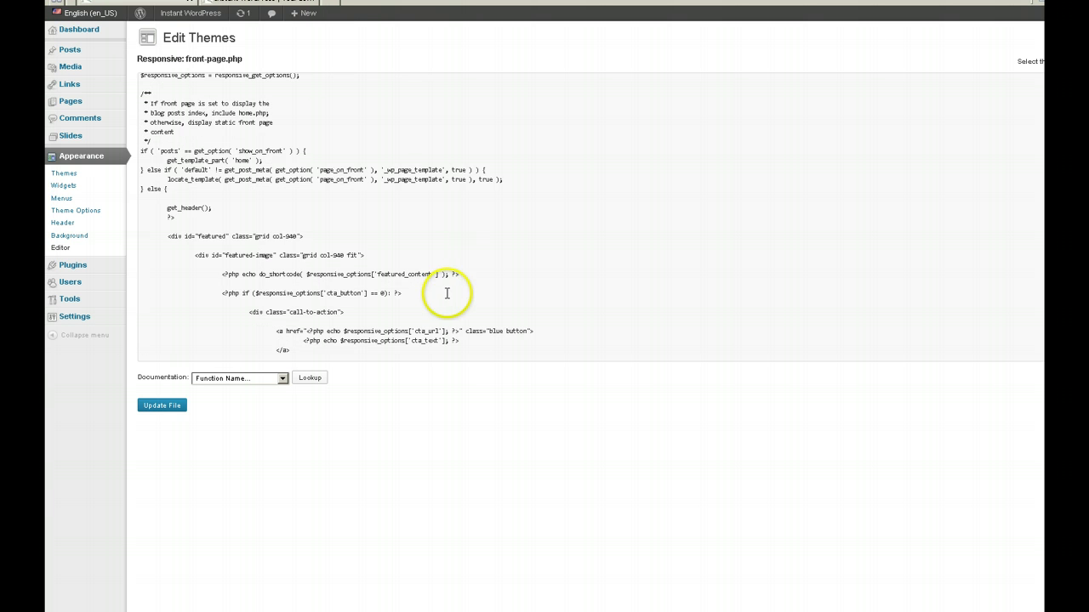
{"action": "double_click", "coordinate": [492, 308]}
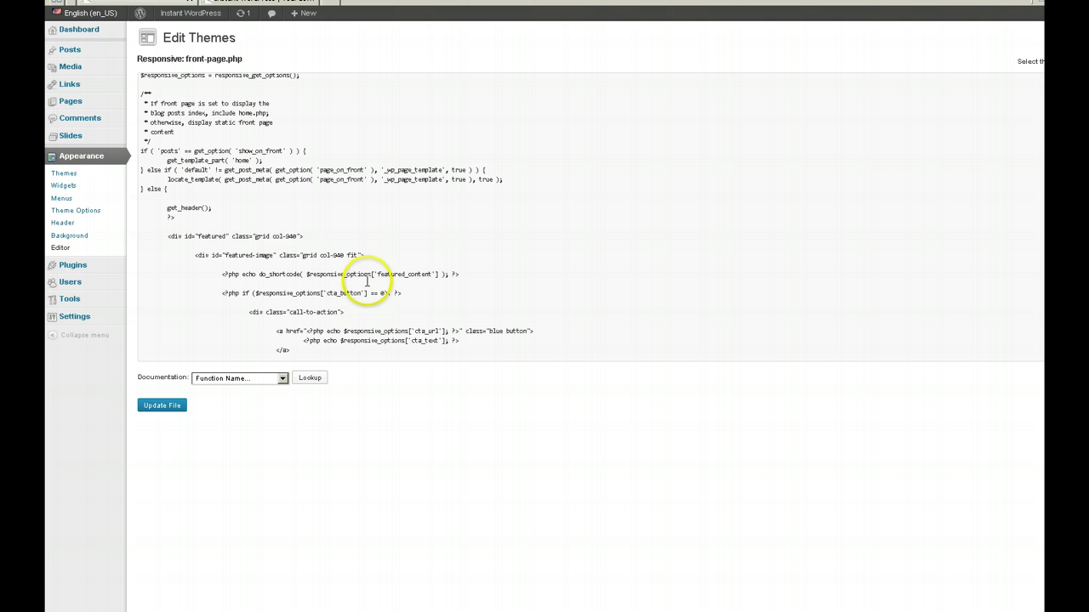
{"action": "left_click", "coordinate": [457, 273]}
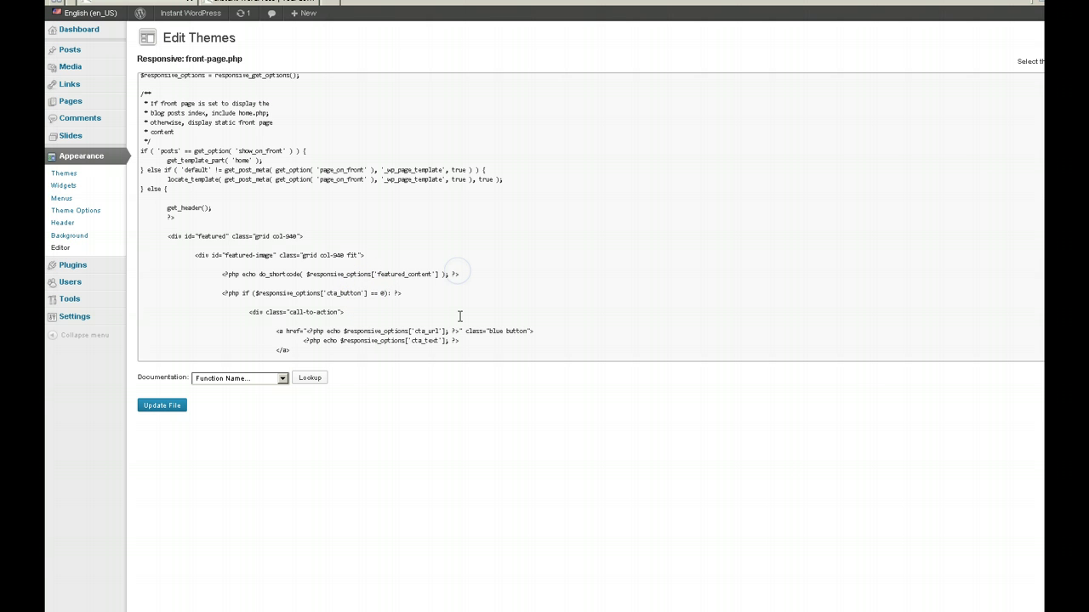
{"action": "key", "text": "Return"}
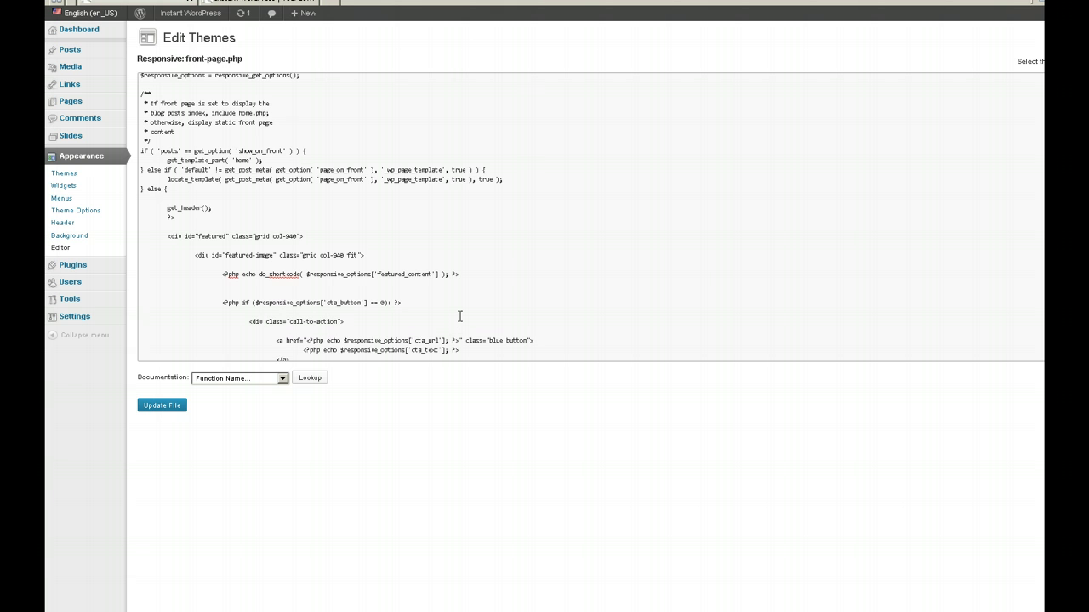
{"action": "key", "text": "Tab"}
{"action": "key", "text": "Tab"}
{"action": "key", "text": "Tab"}
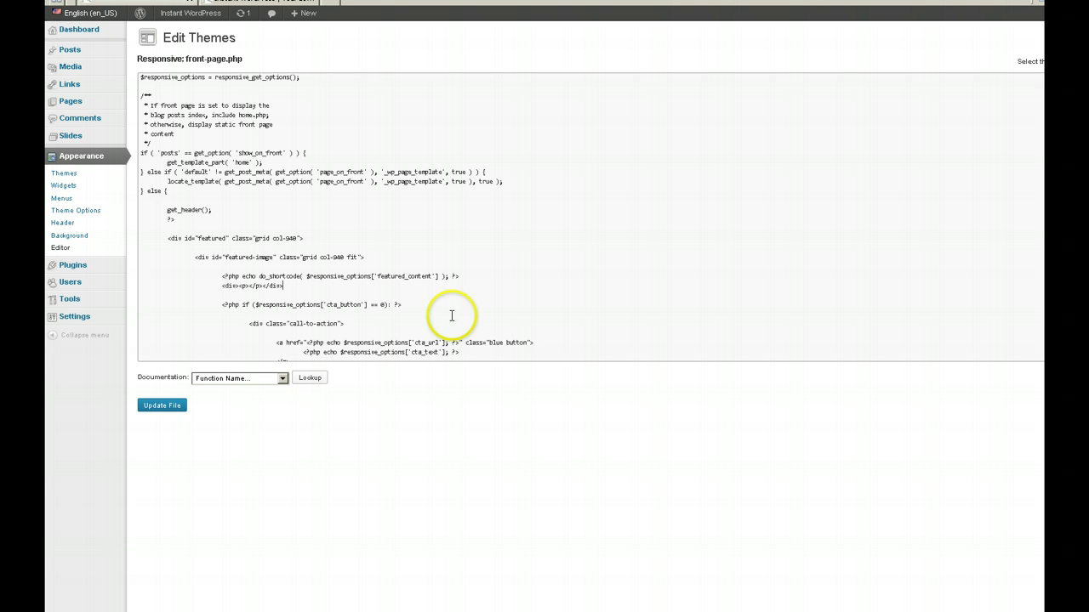
{"action": "left_click", "coordinate": [174, 406]}
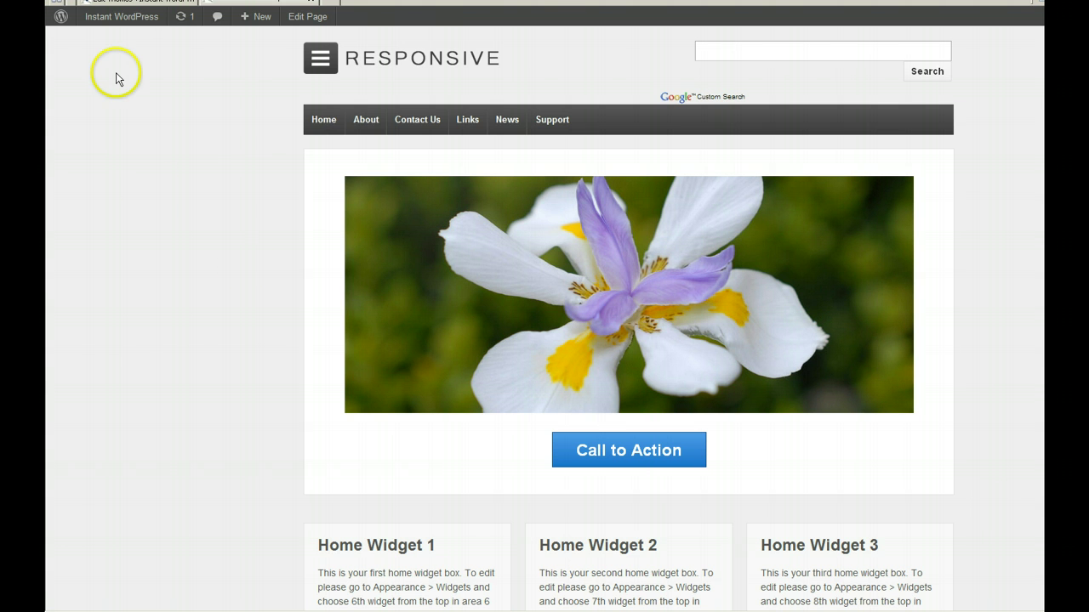
Review the <div><p></p></div> spacer line and the surrounding featured-image code in front-page.php
{"action": "left_click", "coordinate": [127, 2]}
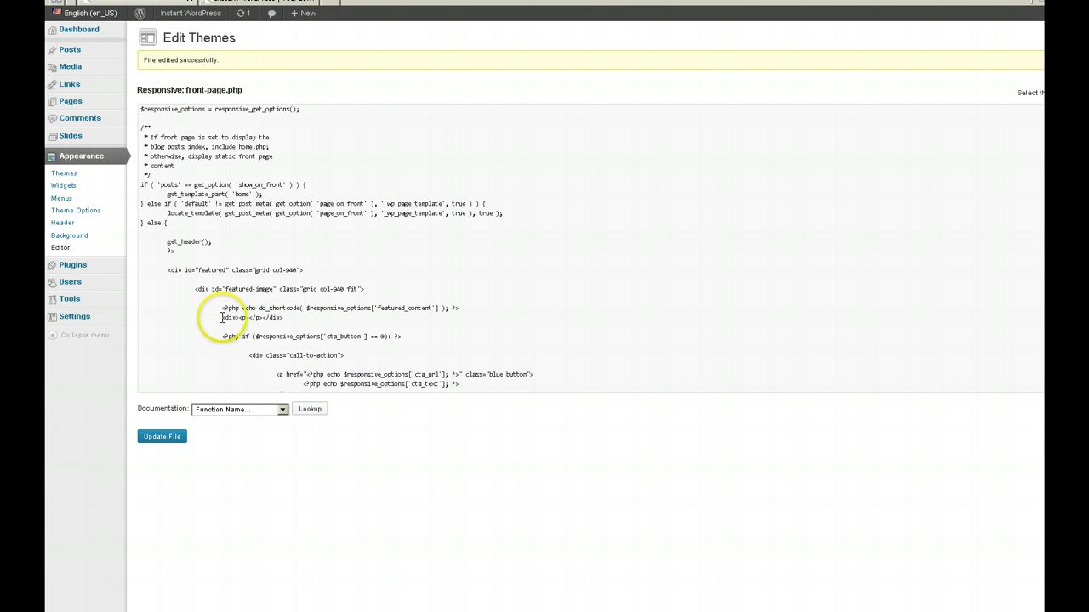
{"action": "left_click_drag", "start_coordinate": [221, 317], "coordinate": [246, 317]}
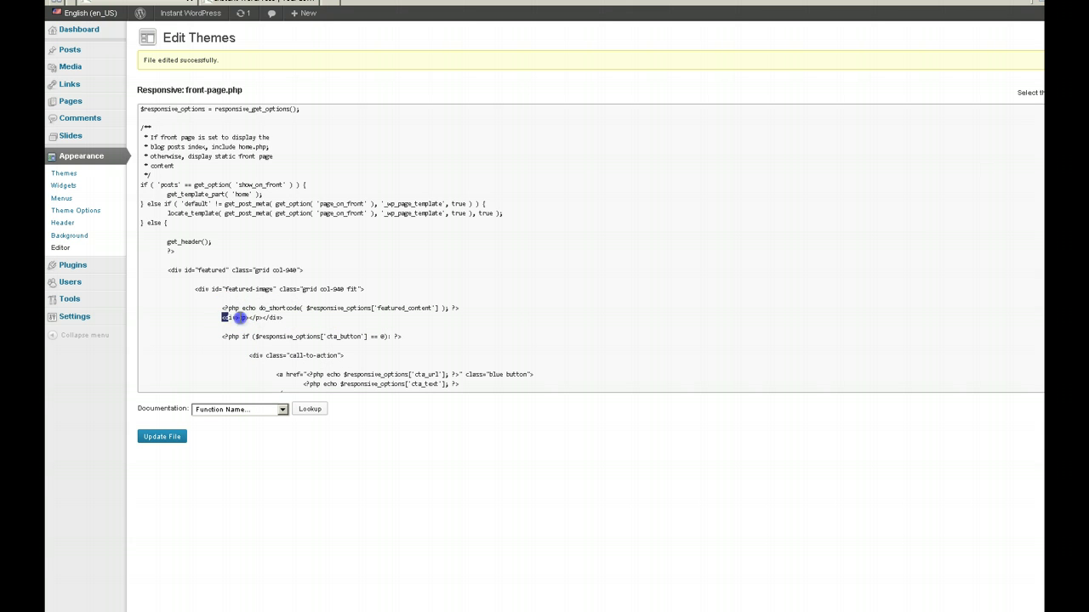
{"action": "left_click", "coordinate": [308, 325]}
{"action": "left_click", "coordinate": [306, 320]}
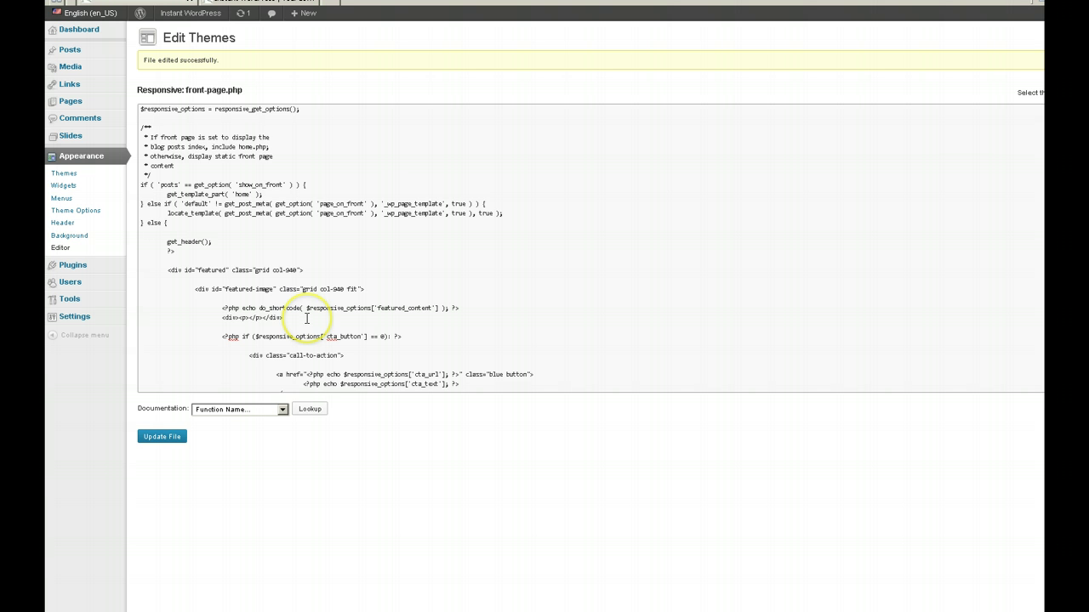
{"action": "scroll", "coordinate": [307, 318], "scroll_direction": "up", "scroll_amount": 10}
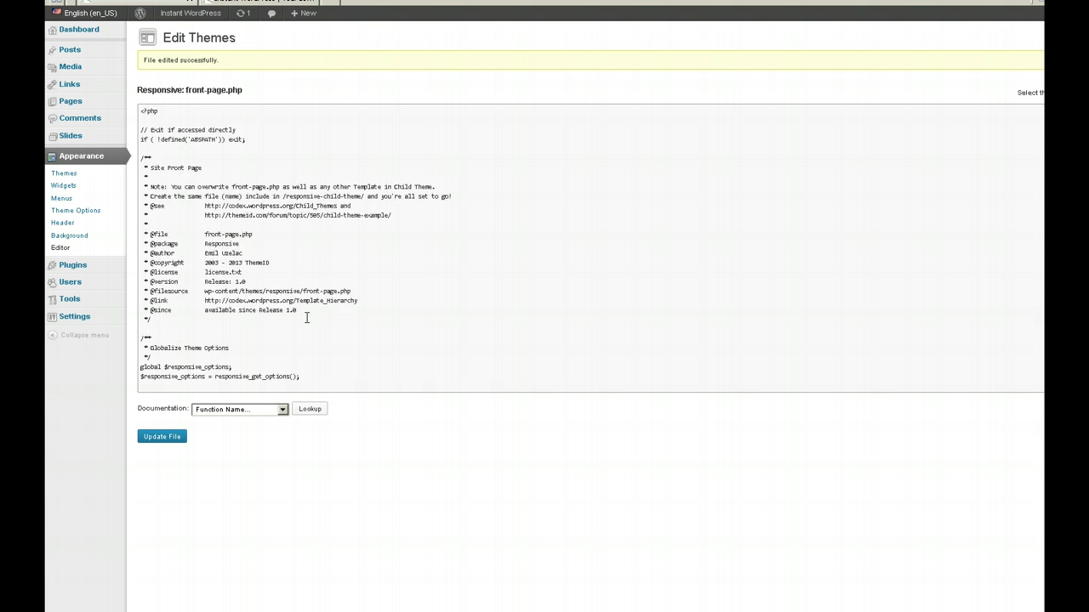
{"action": "scroll", "coordinate": [307, 318], "scroll_direction": "down", "scroll_amount": 10}
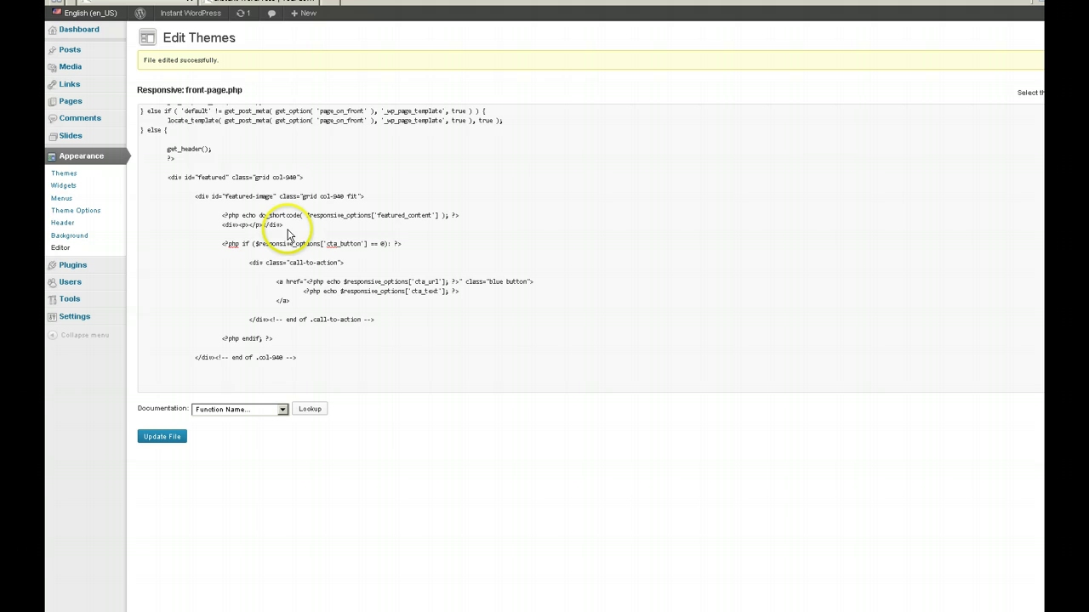
{"action": "left_click", "coordinate": [221, 227]}
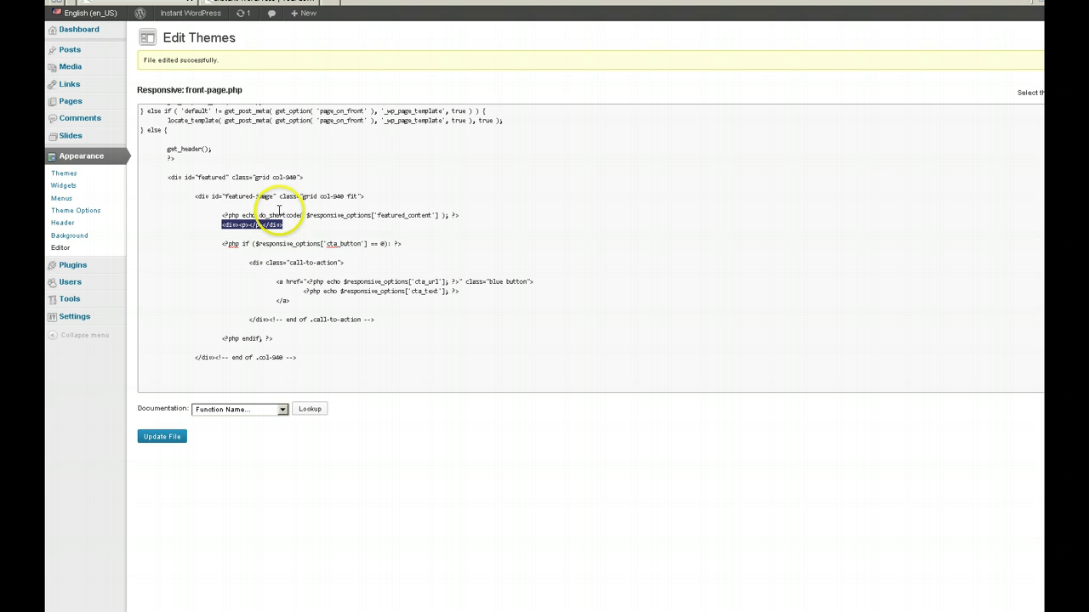
Look over the finished front page from the slideshow and call-to-action spacing down to the footer, and minimize the Notepad window
{"action": "left_click", "coordinate": [249, 3]}
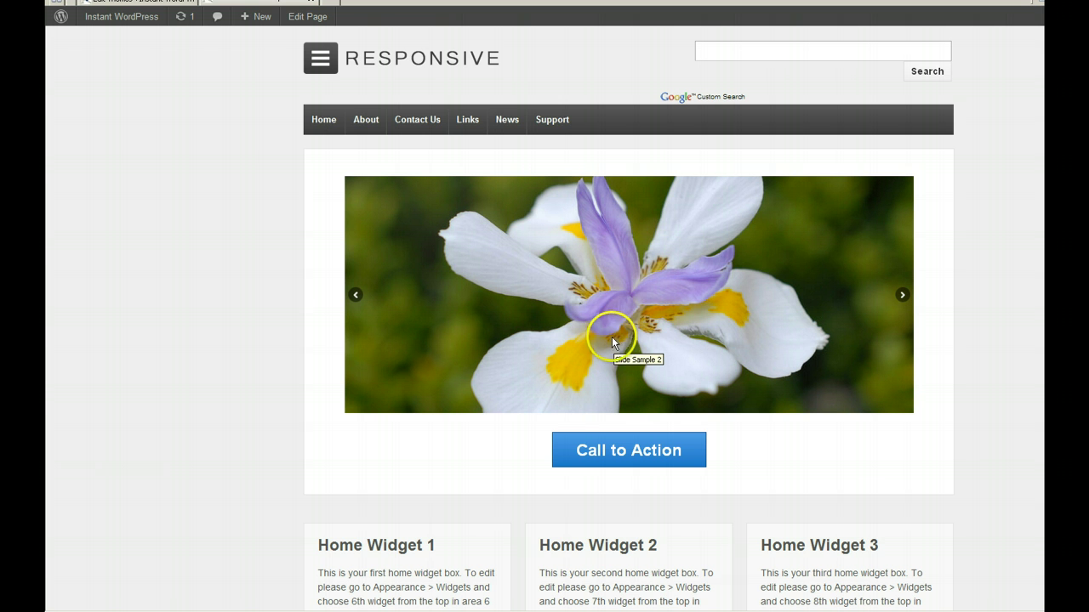
{"action": "left_click", "coordinate": [904, 296]}
{"action": "scroll", "coordinate": [994, 396], "scroll_direction": "down", "scroll_amount": 3}
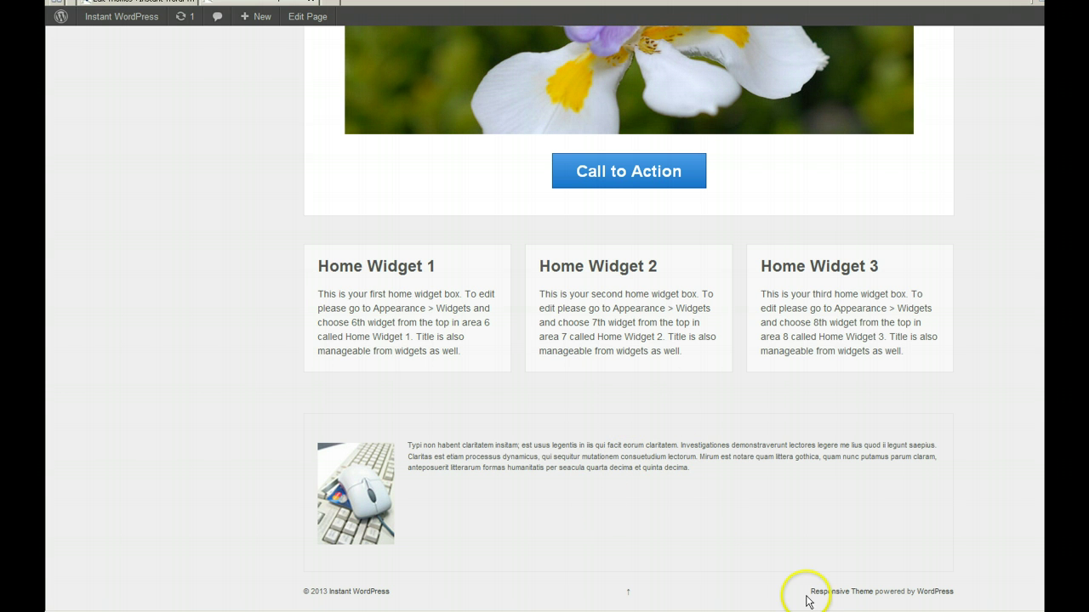
{"action": "scroll", "coordinate": [972, 574], "scroll_direction": "up", "scroll_amount": 3}
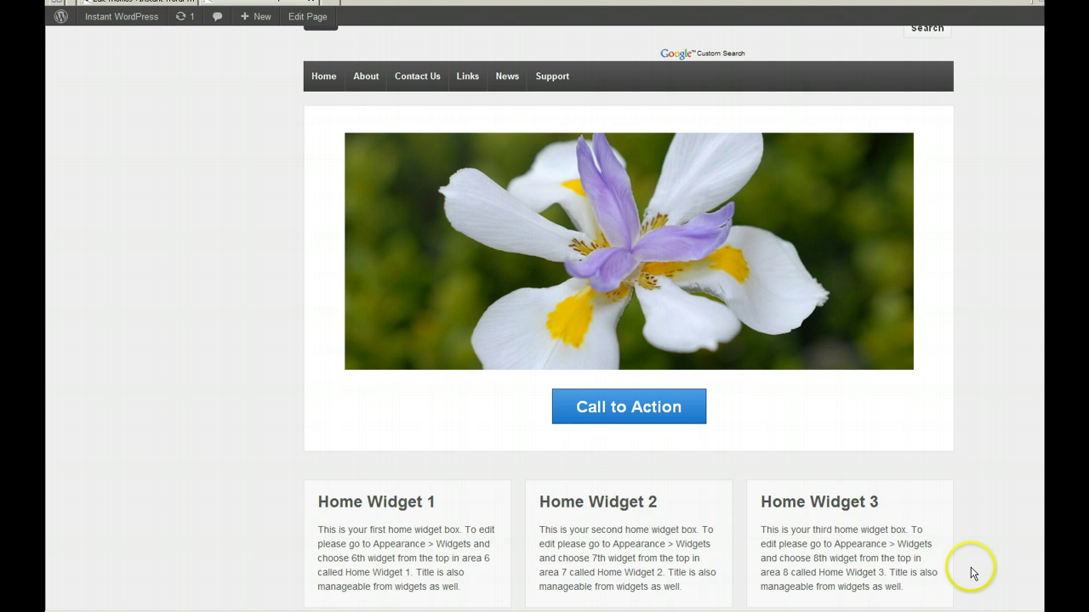
{"action": "scroll", "coordinate": [972, 574], "scroll_direction": "up", "scroll_amount": 1}
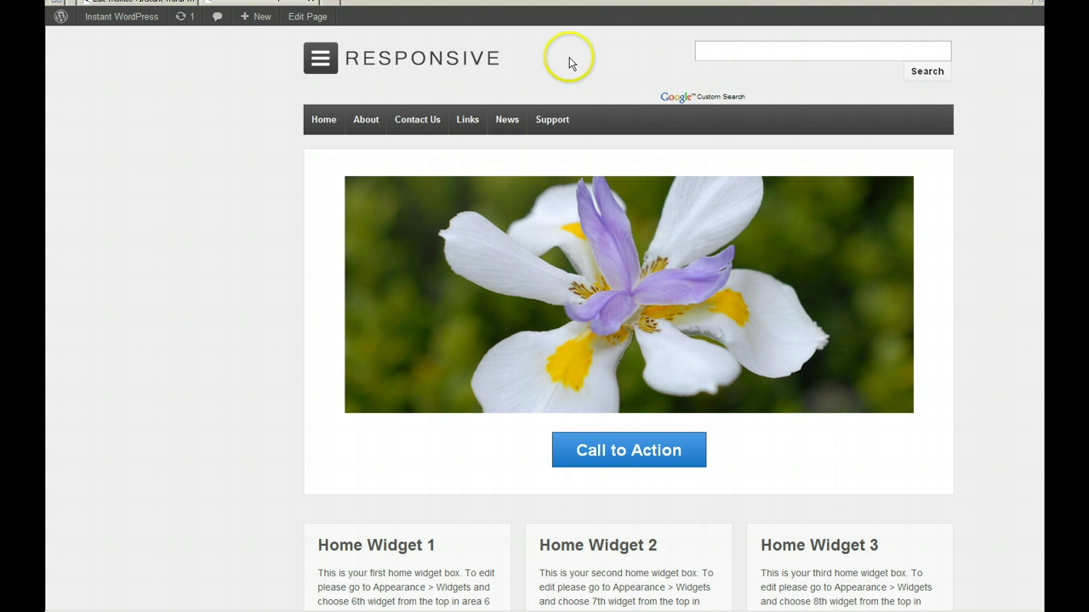
{"action": "mouse_move", "coordinate": [627, 247]}
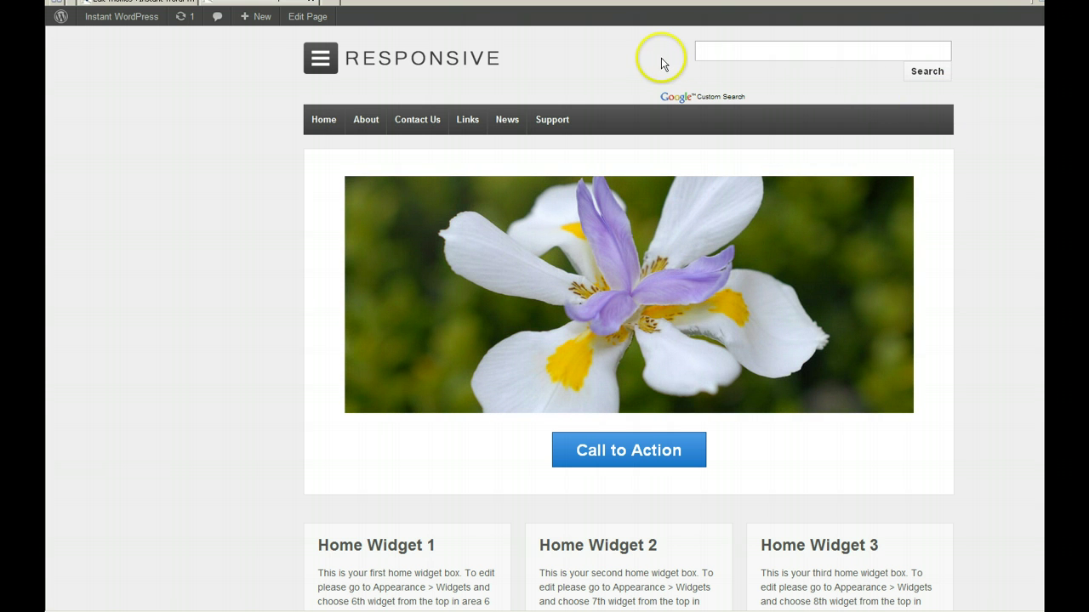
{"action": "scroll", "coordinate": [992, 170], "scroll_direction": "down", "scroll_amount": 3}
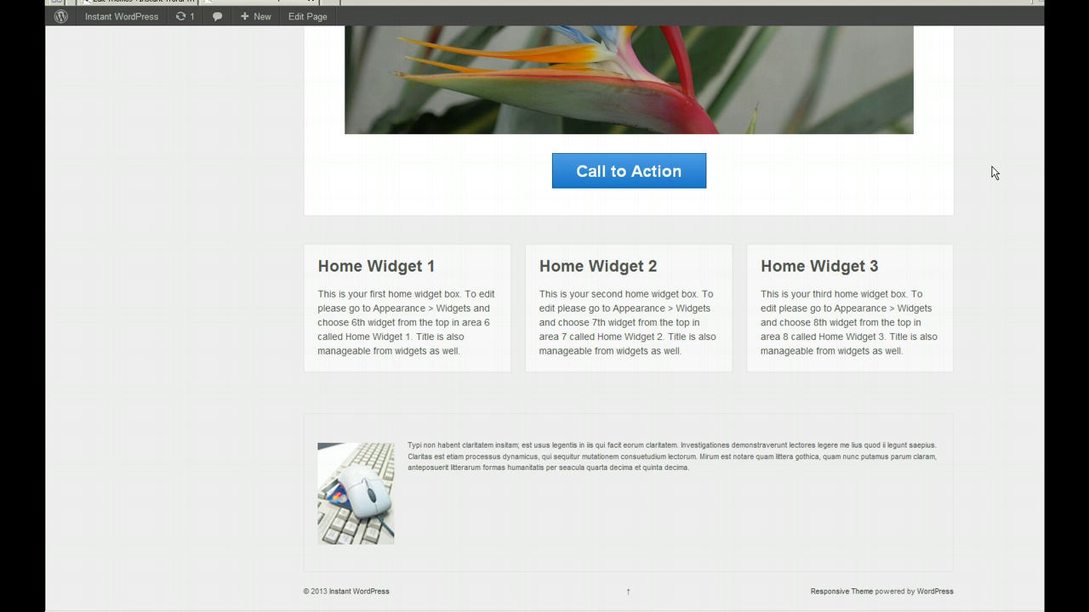
{"action": "scroll", "coordinate": [991, 170], "scroll_direction": "up", "scroll_amount": 3}
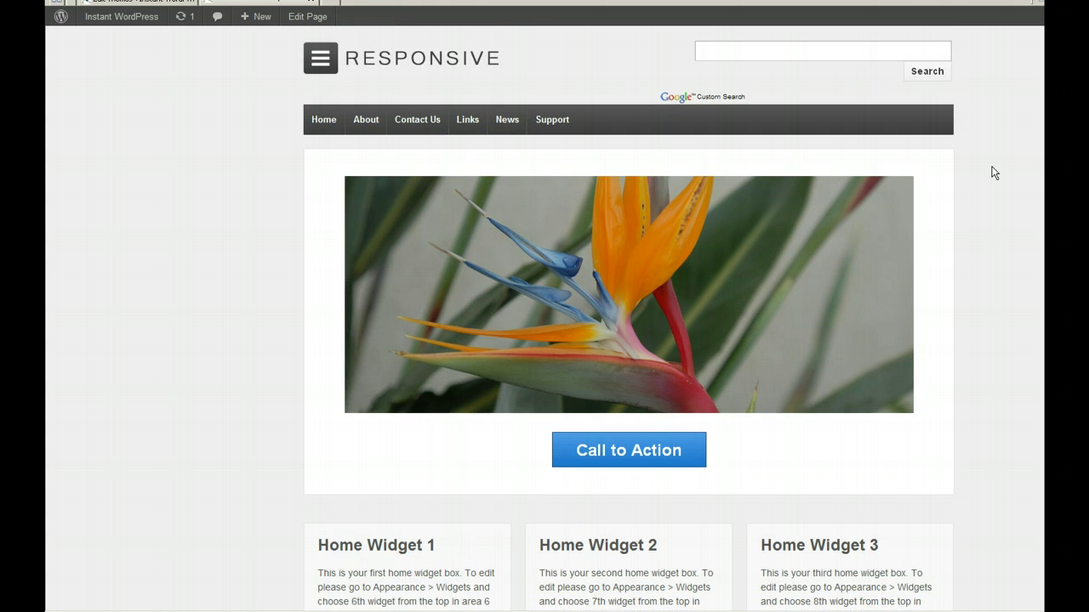
{"action": "scroll", "coordinate": [991, 170], "scroll_direction": "down", "scroll_amount": 1}
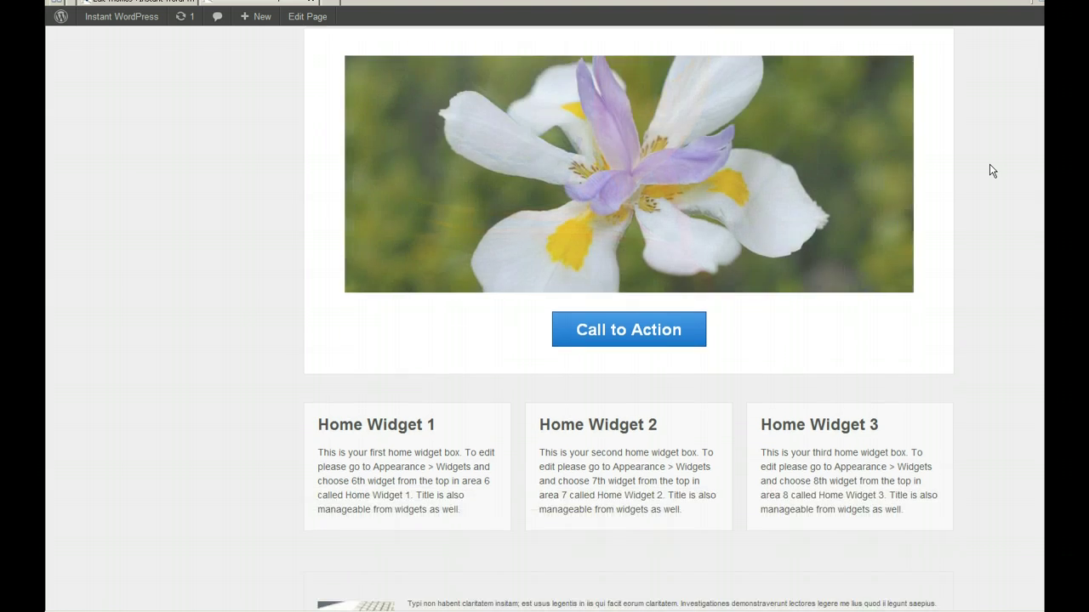
{"action": "scroll", "coordinate": [992, 170], "scroll_direction": "down", "scroll_amount": 2}
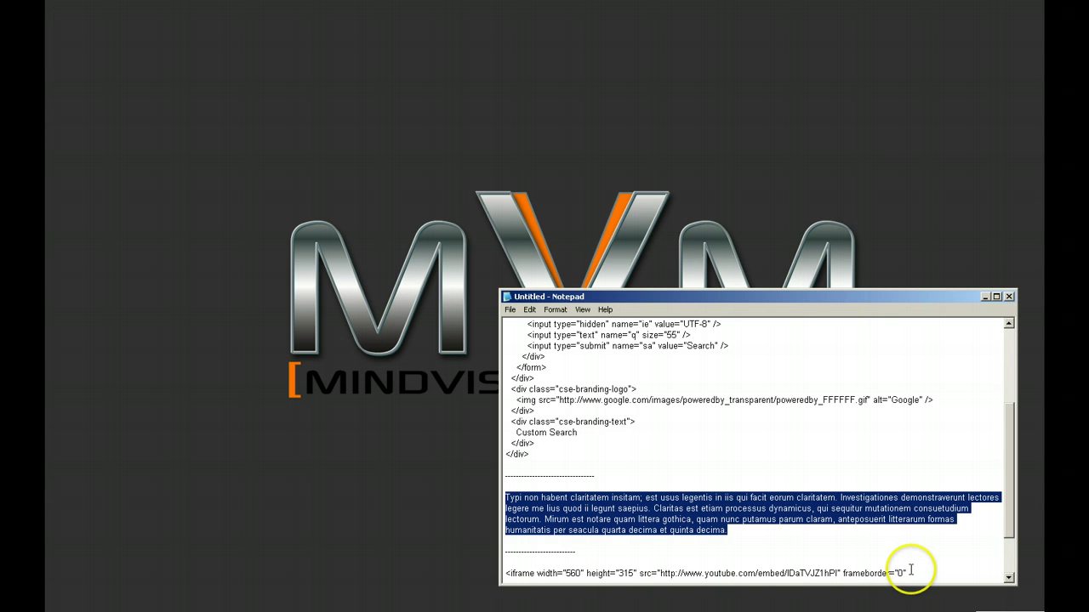
{"action": "left_click", "coordinate": [985, 297]}
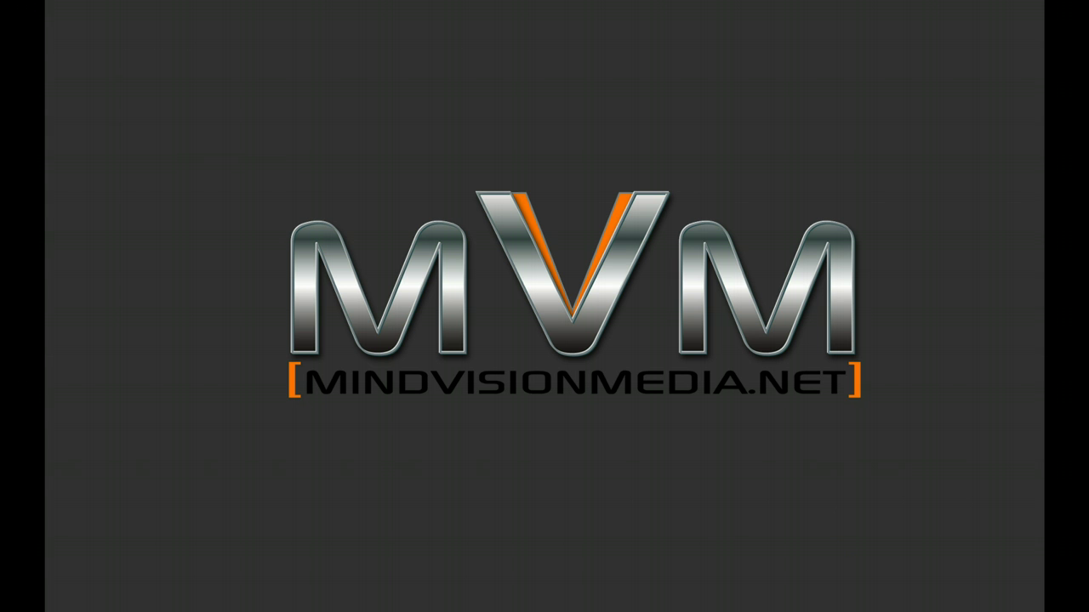